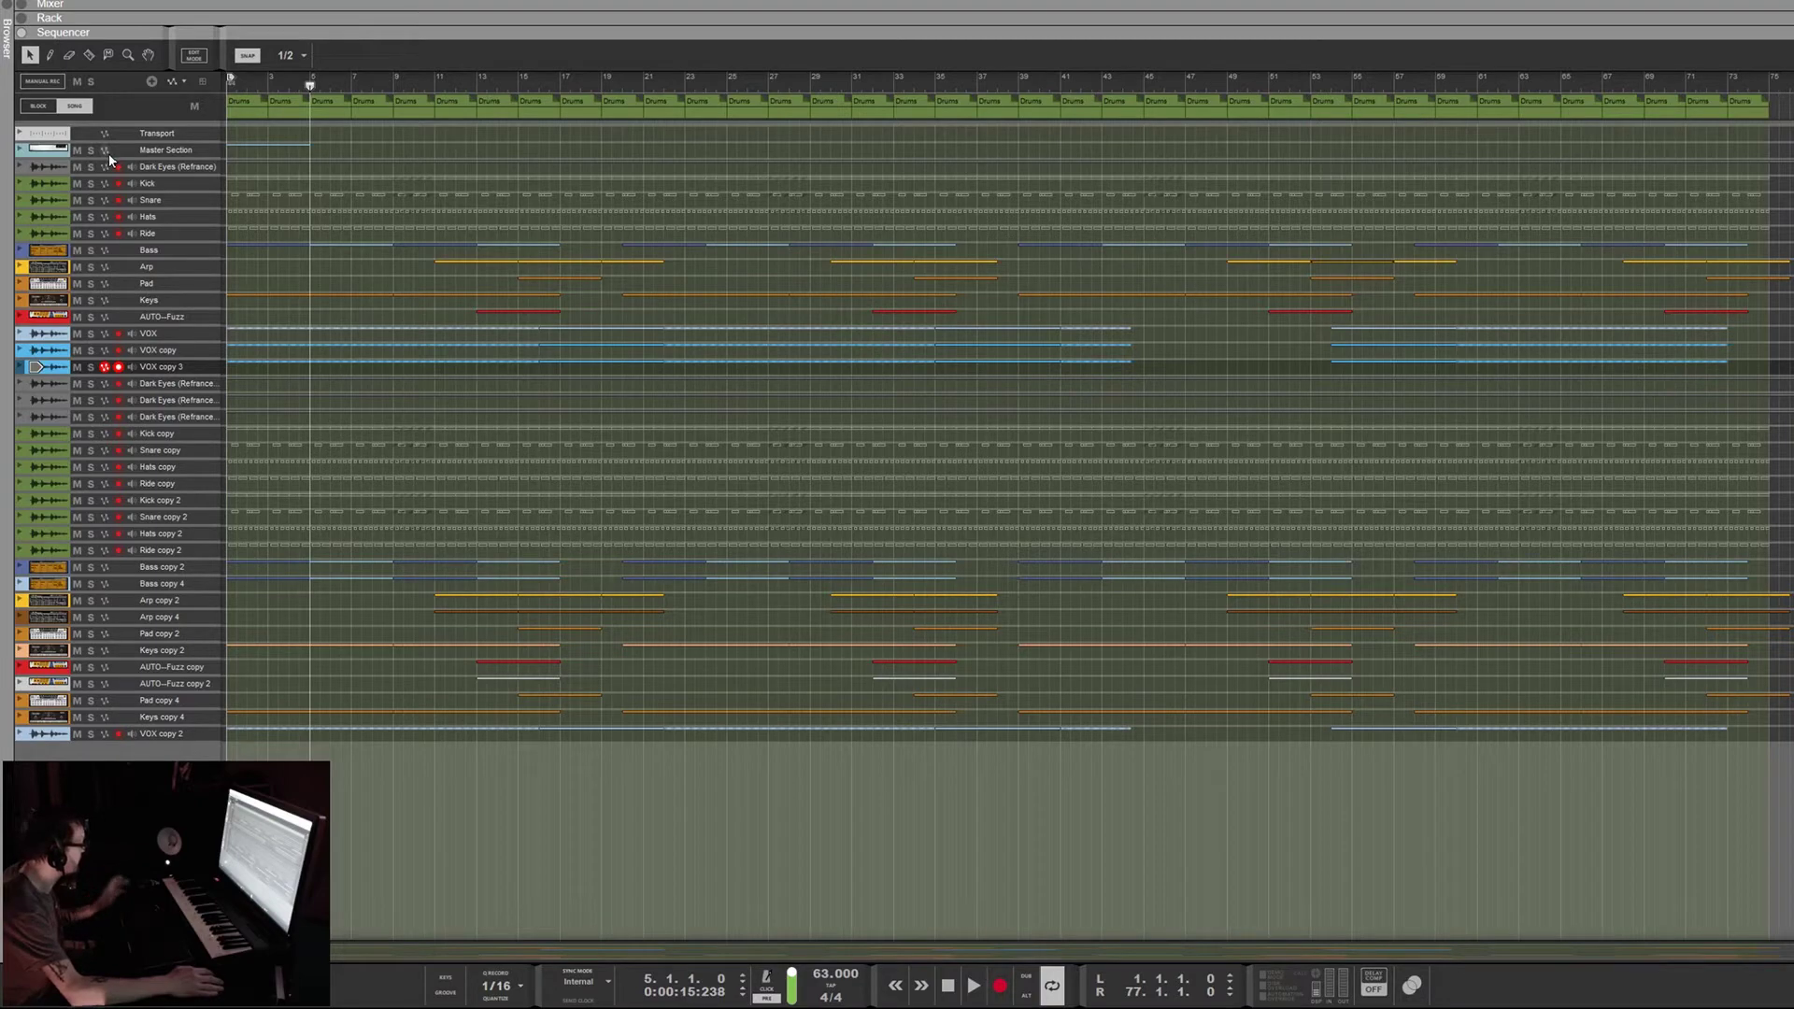
Unfold all sequencer tracks at once and look over the whole arrangement
{"action": "left_click", "coordinate": [21, 135], "text": "alt"}
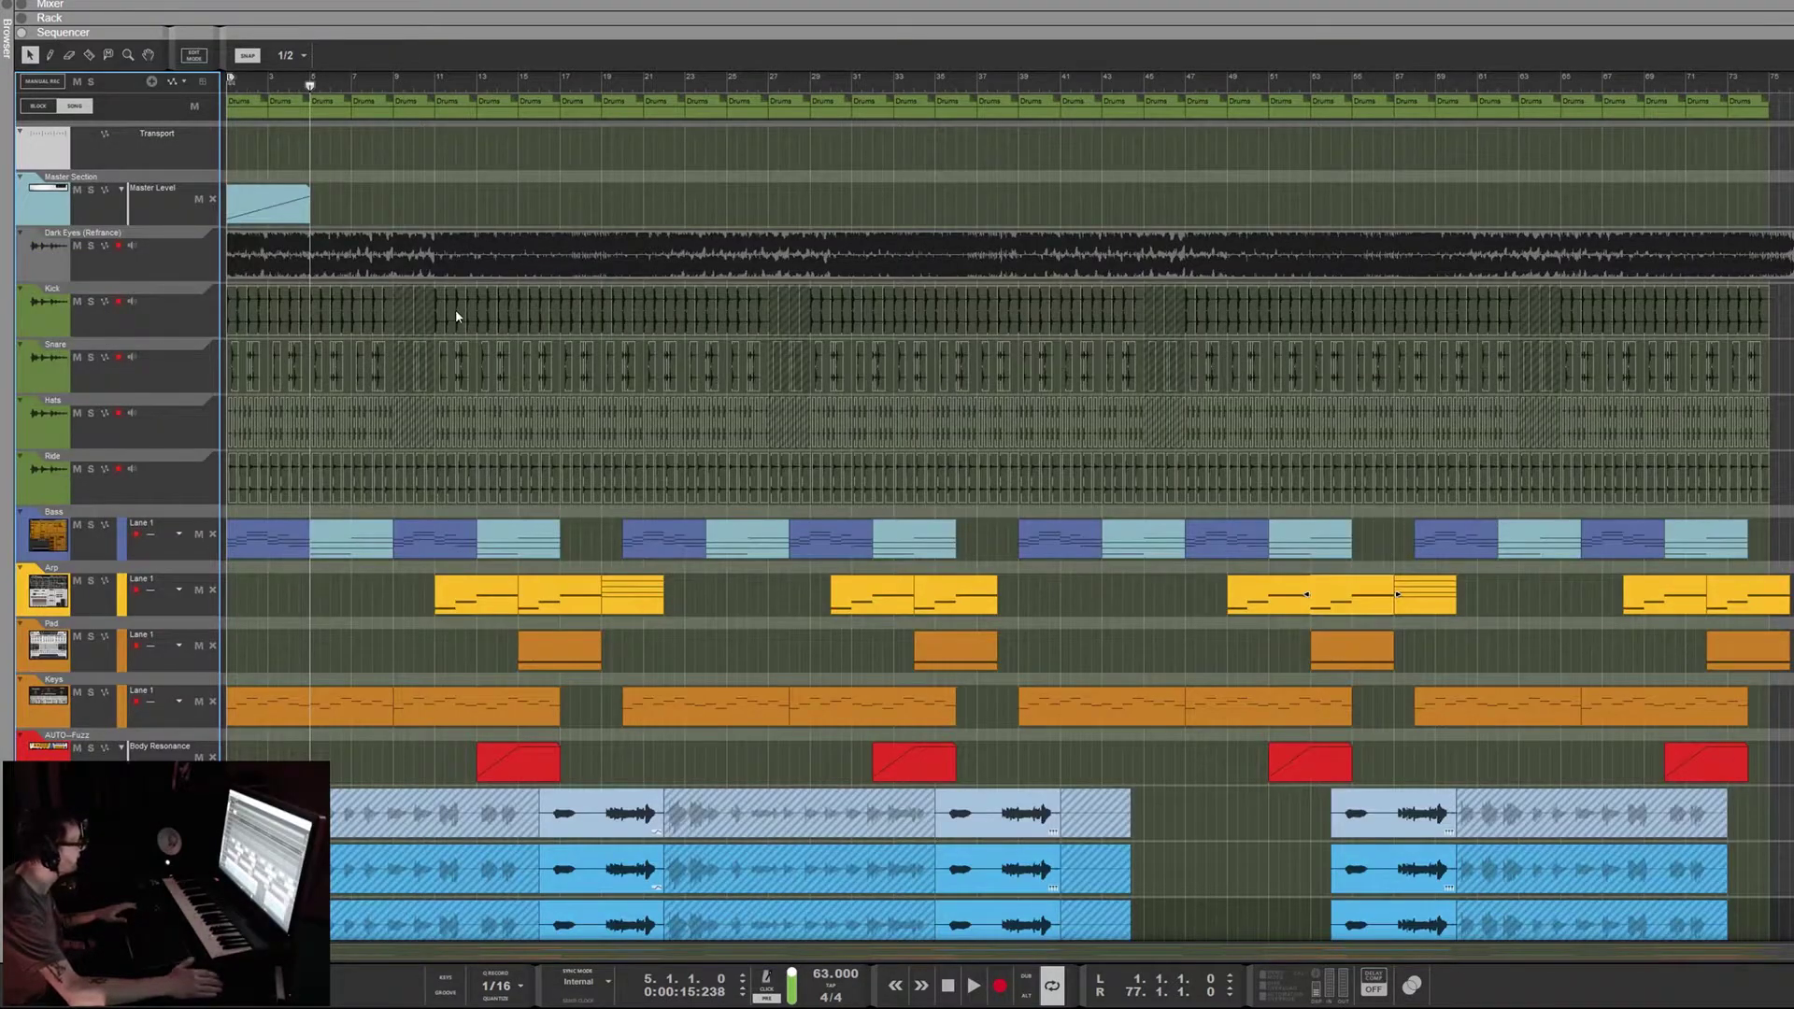
{"action": "scroll", "coordinate": [456, 312], "scroll_direction": "down", "scroll_amount": 15}
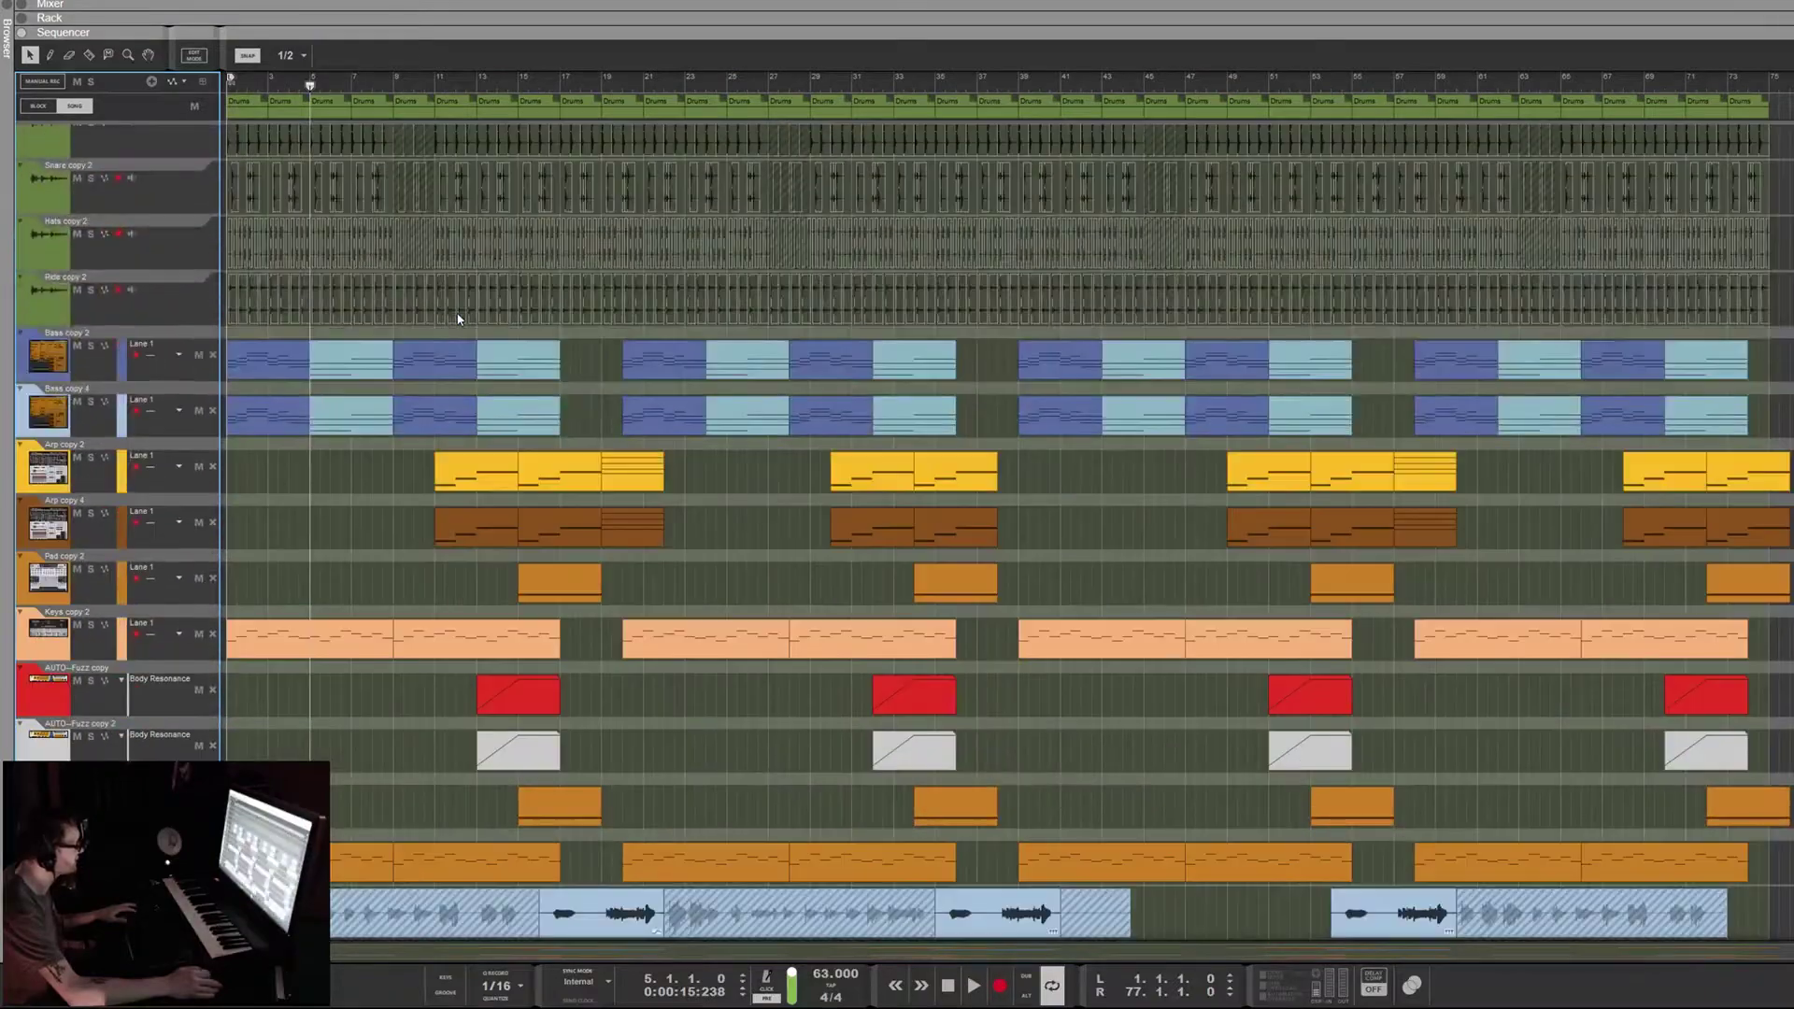
{"action": "scroll", "coordinate": [457, 316], "scroll_direction": "up", "scroll_amount": 15}
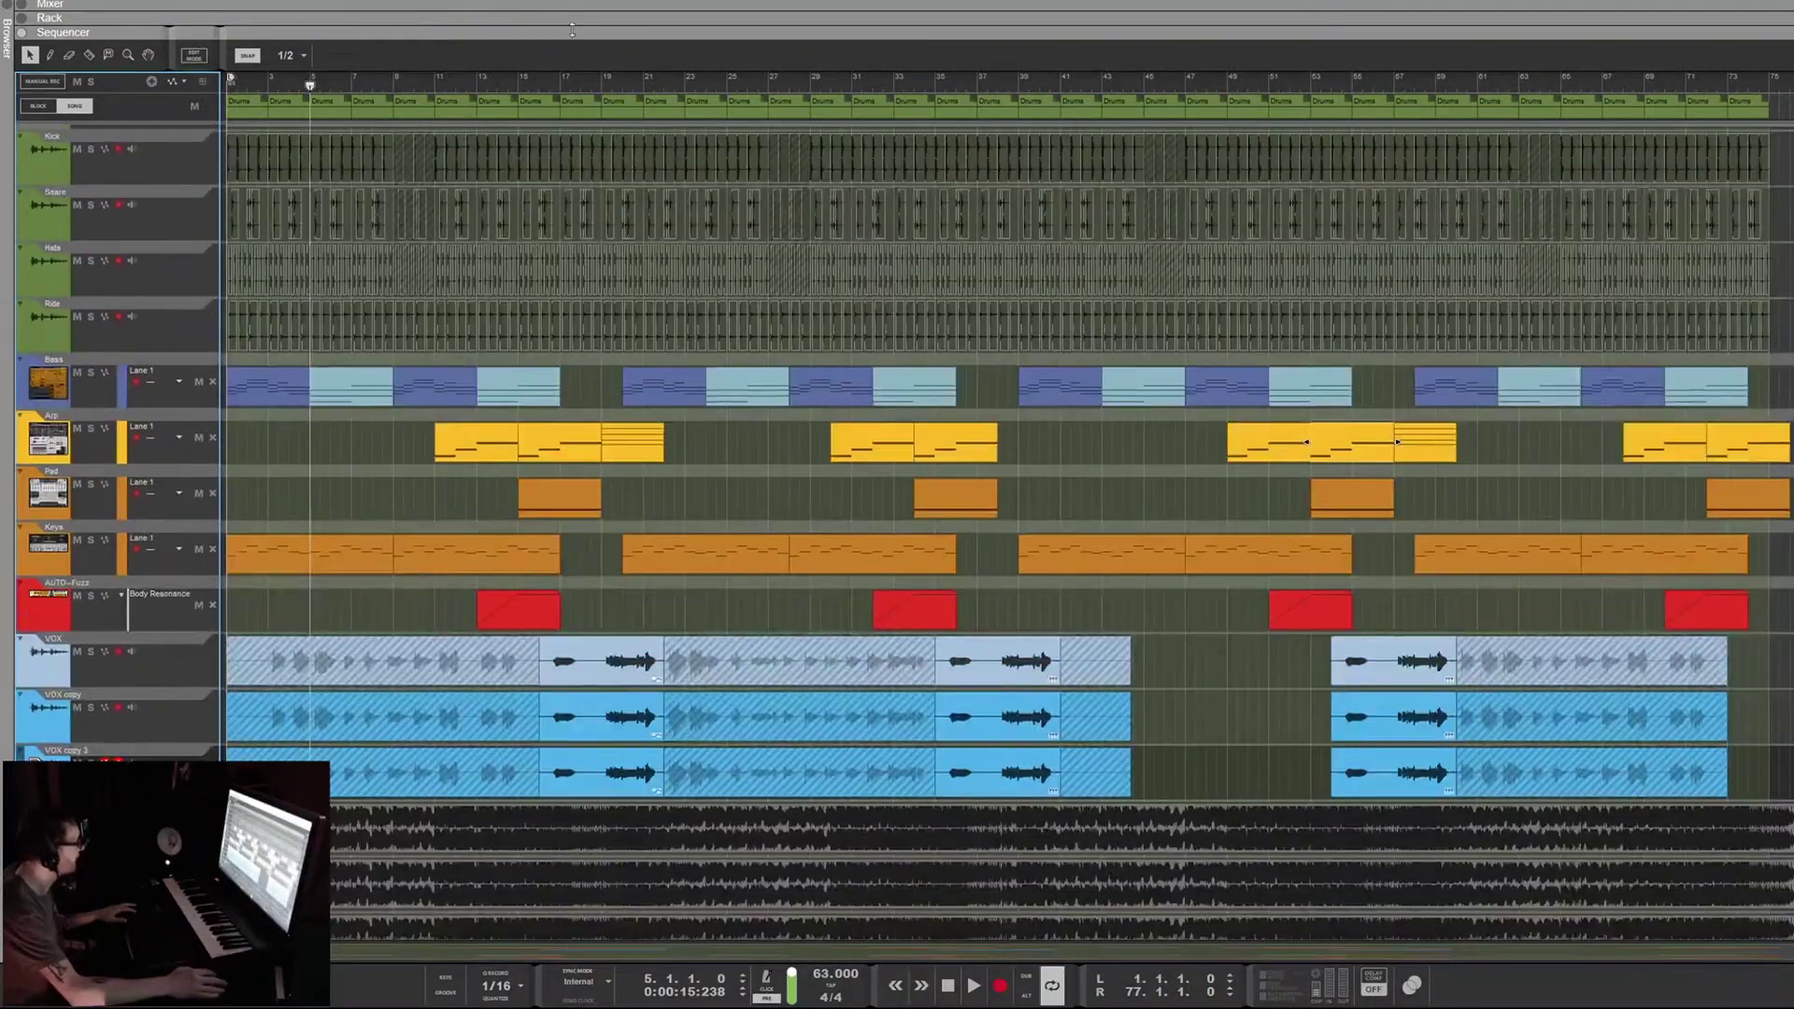
Examine the devices in the maximized rack and the channel strips in the maximized mixer, finishing in the rack
{"action": "key", "text": "F6"}
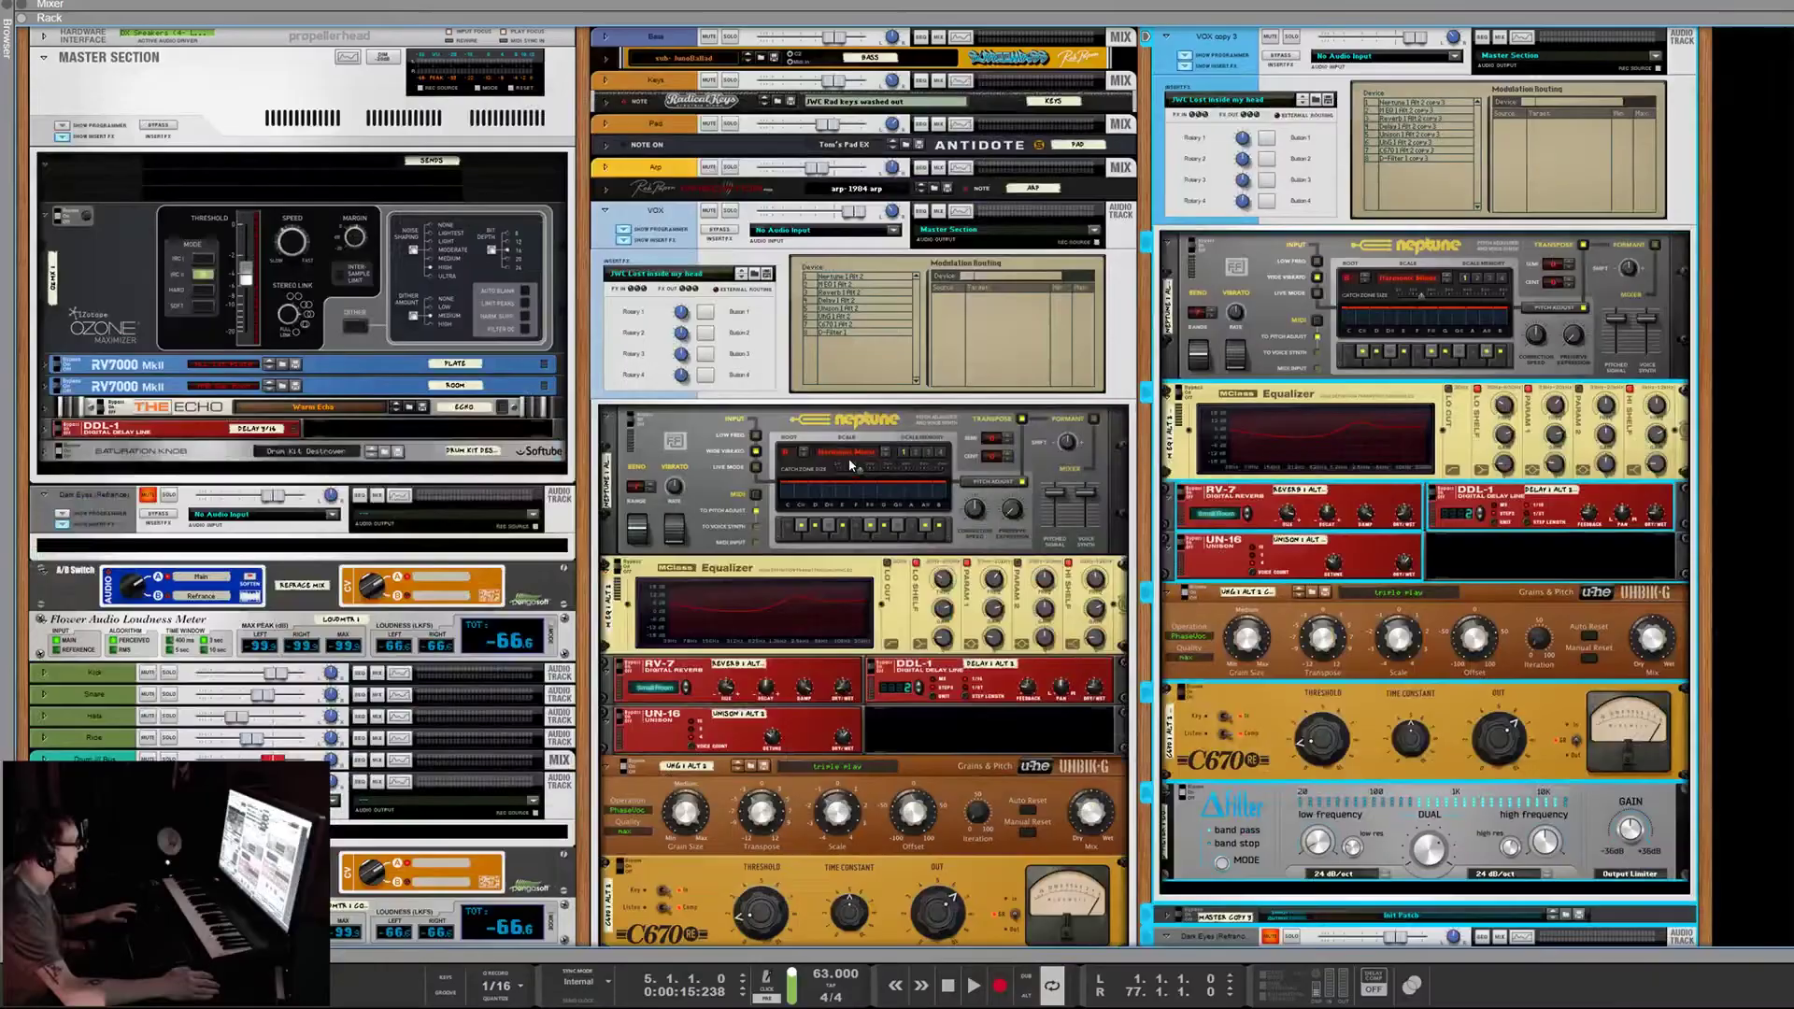
{"action": "scroll", "coordinate": [880, 467], "scroll_direction": "down", "scroll_amount": 3}
{"action": "scroll", "coordinate": [880, 467], "scroll_direction": "up", "scroll_amount": 8}
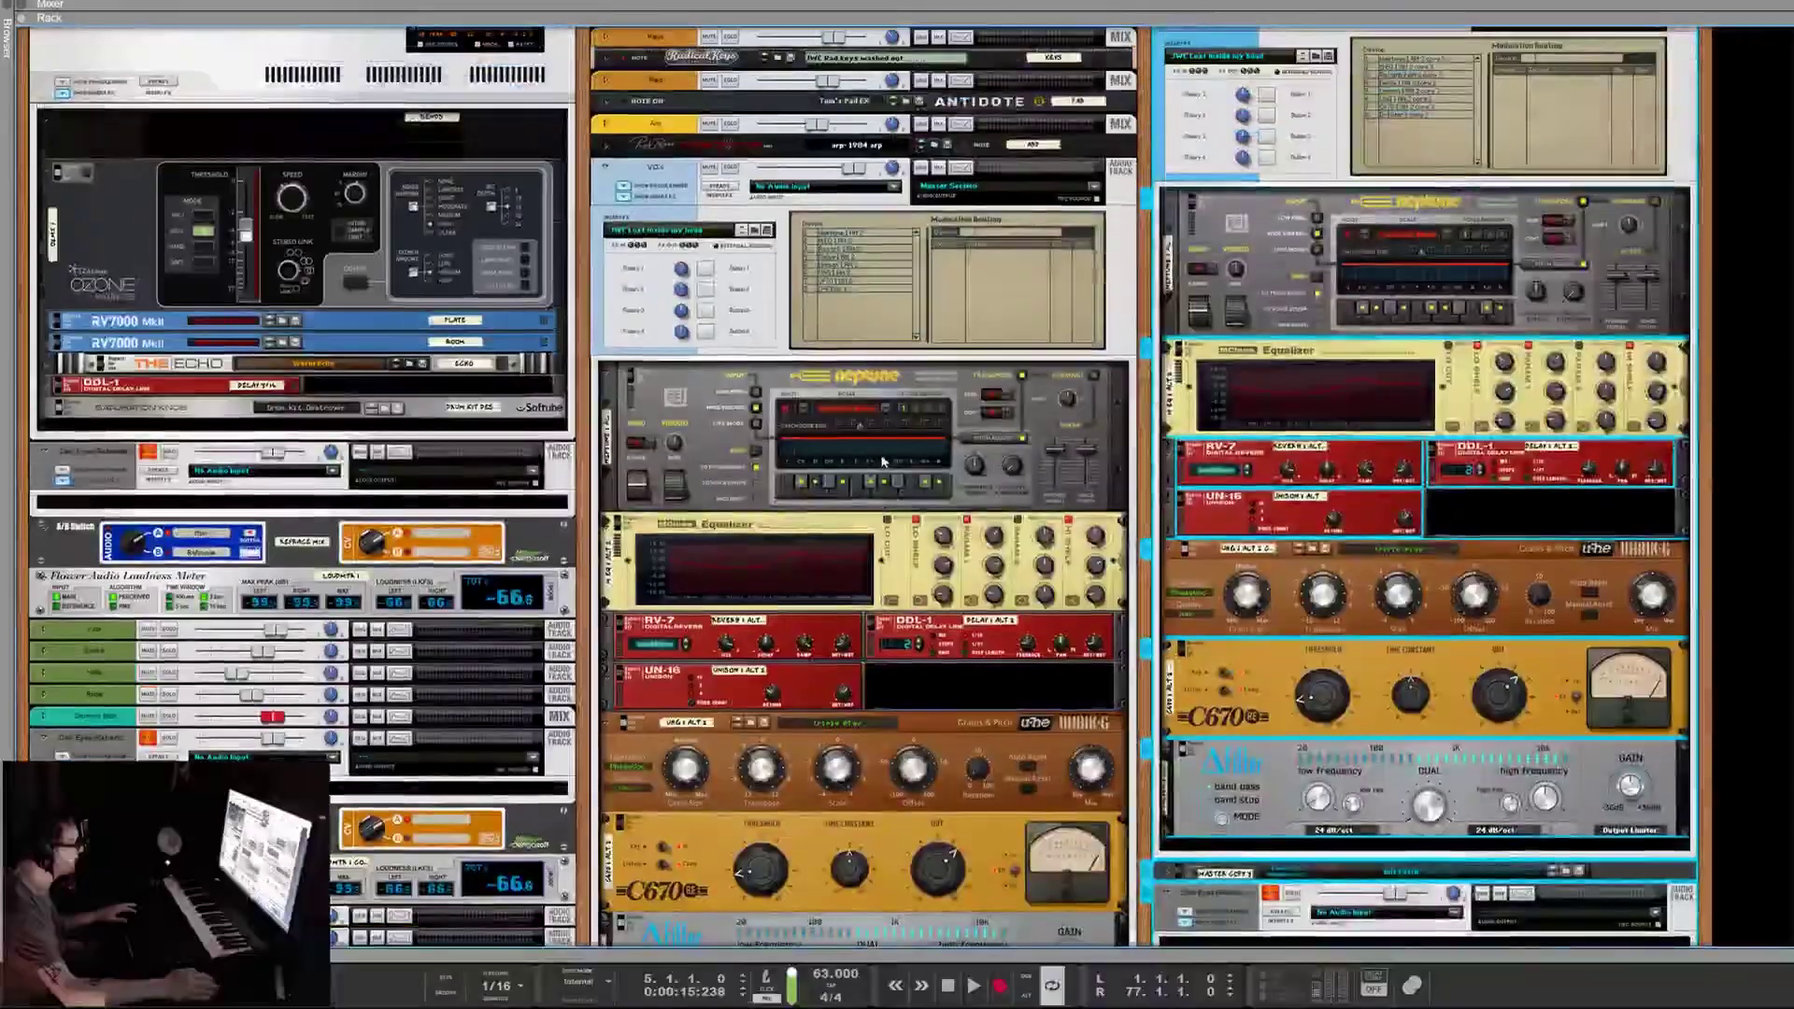
{"action": "key", "text": "F5"}
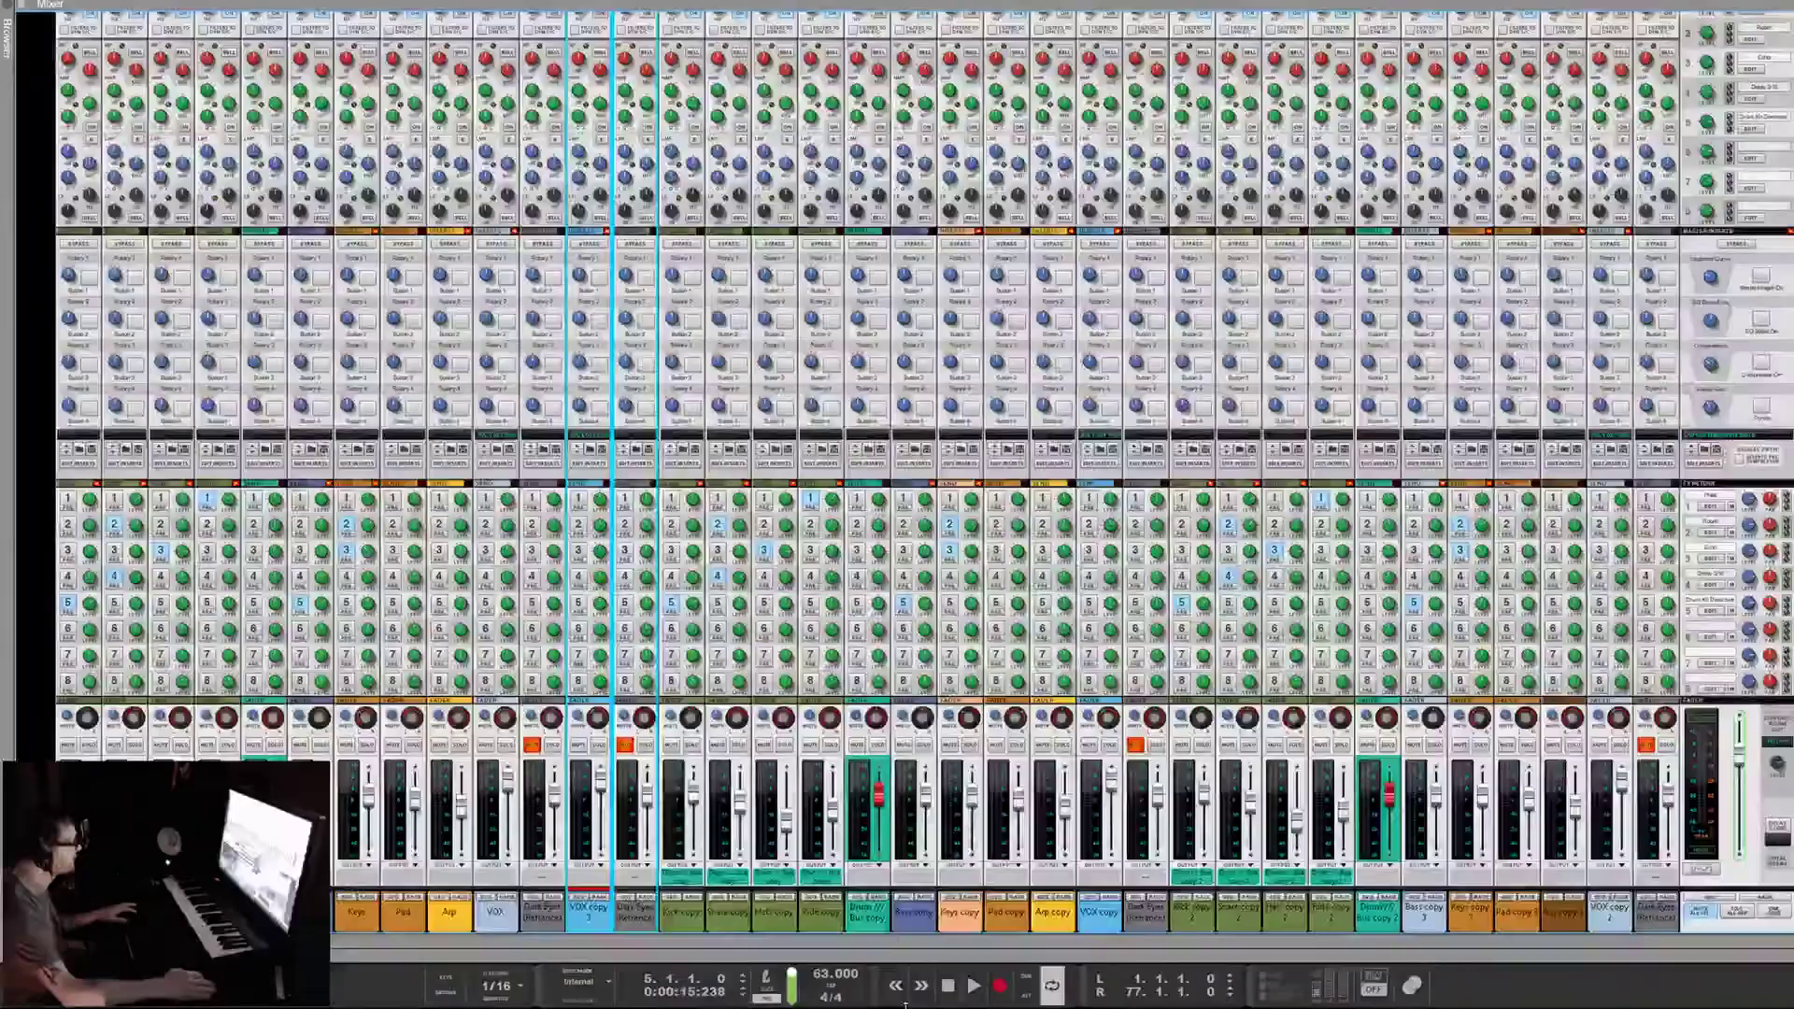
{"action": "scroll", "coordinate": [1021, 369], "scroll_direction": "up", "scroll_amount": 5}
{"action": "scroll", "coordinate": [1021, 369], "scroll_direction": "down", "scroll_amount": 6}
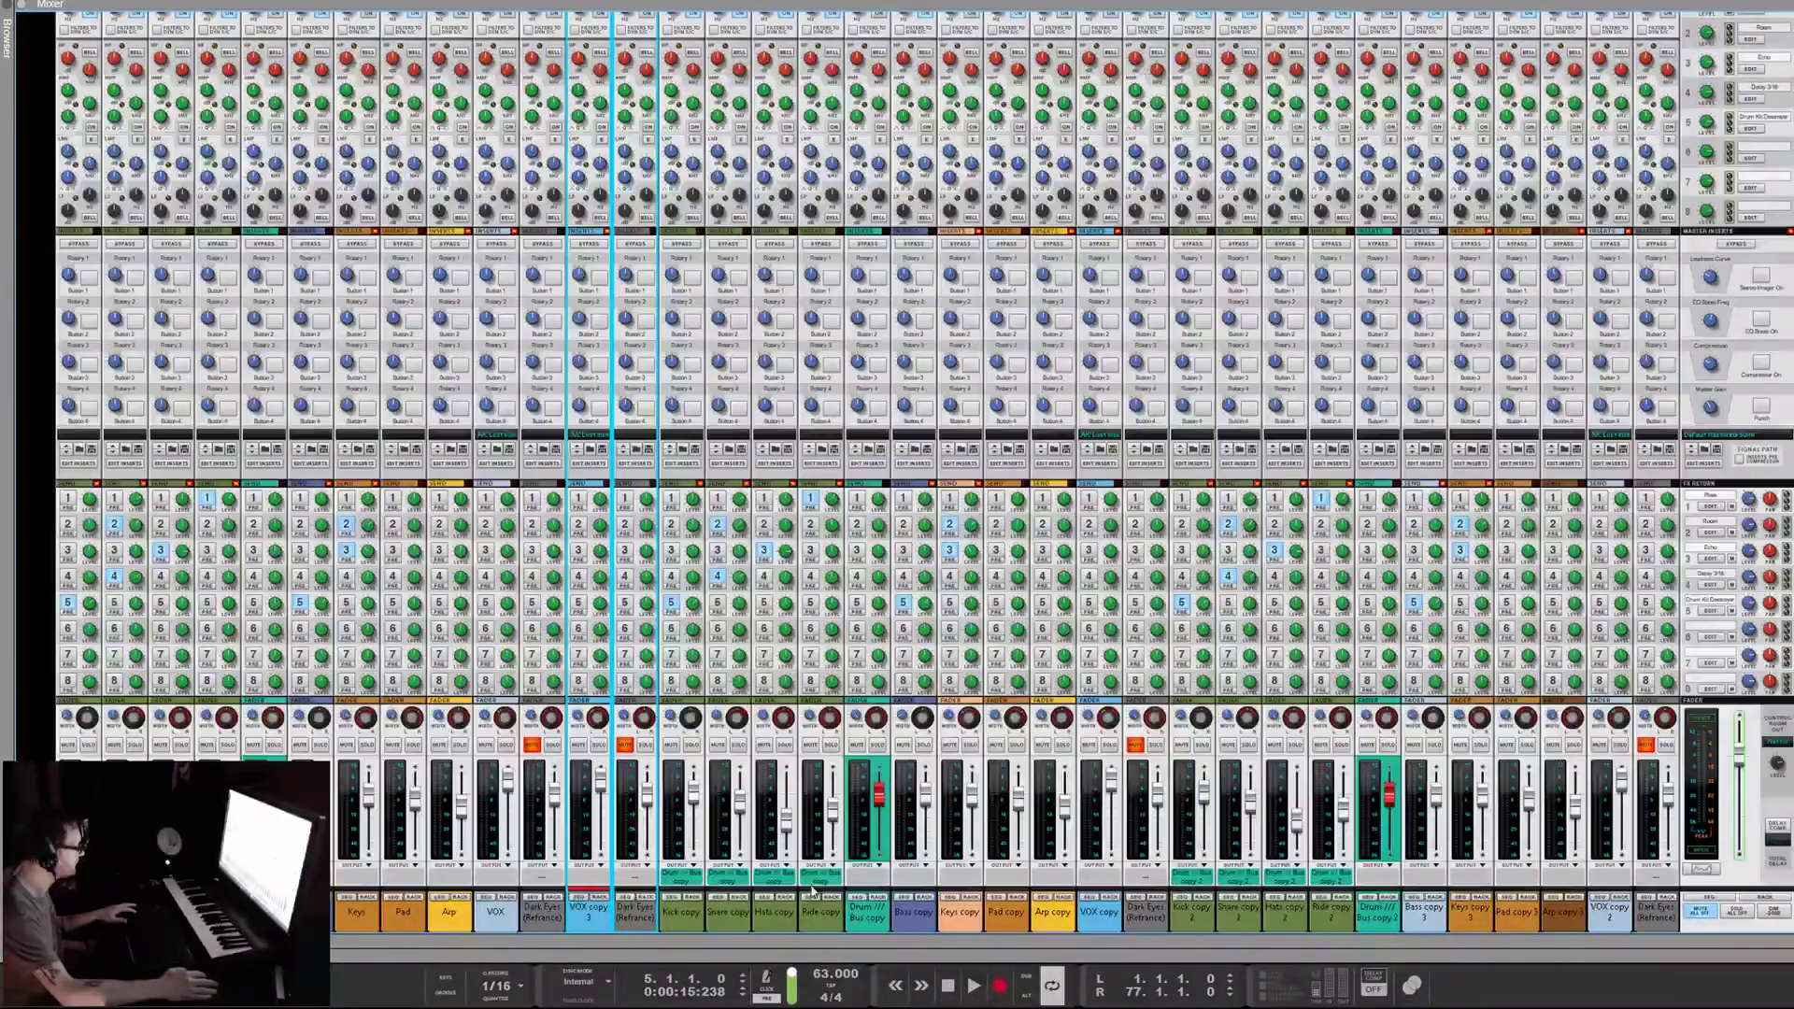
{"action": "key", "text": "F6"}
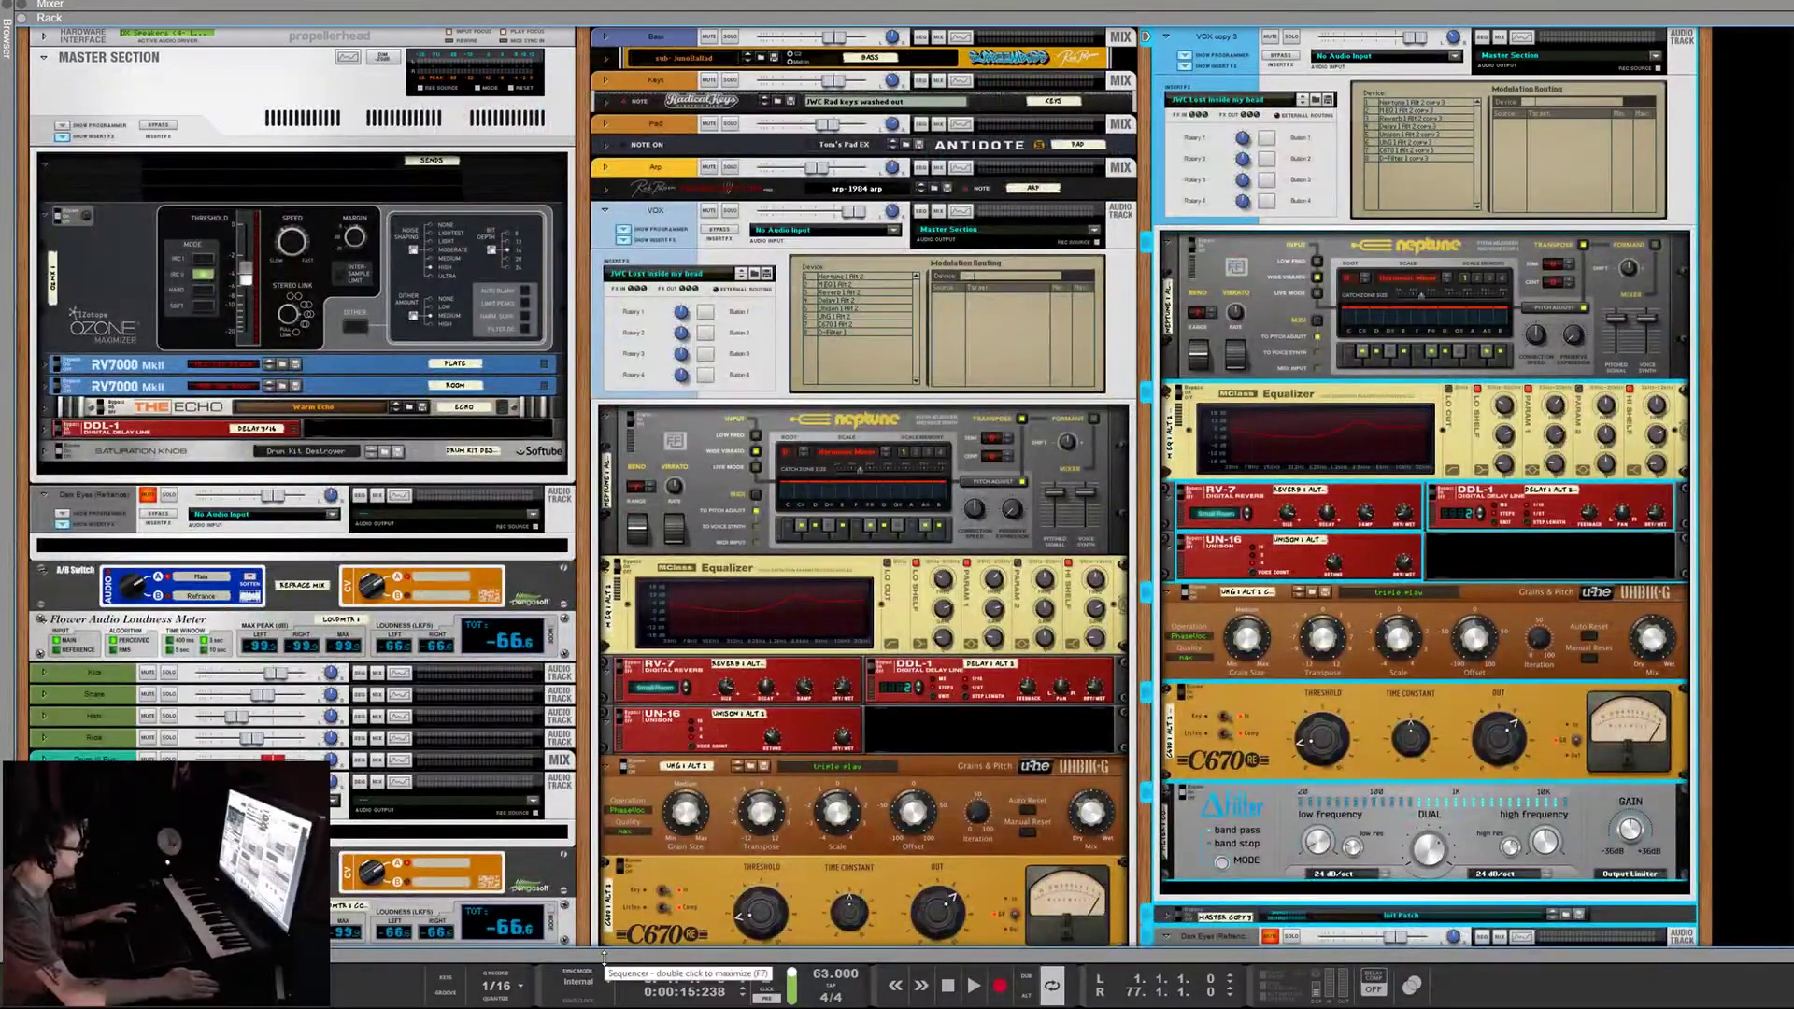
Return to the sequencer, fold all tracks at once and unfold them again
{"action": "key", "text": "F7"}
{"action": "left_click_drag", "start_coordinate": [625, 665], "coordinate": [800, 100]}
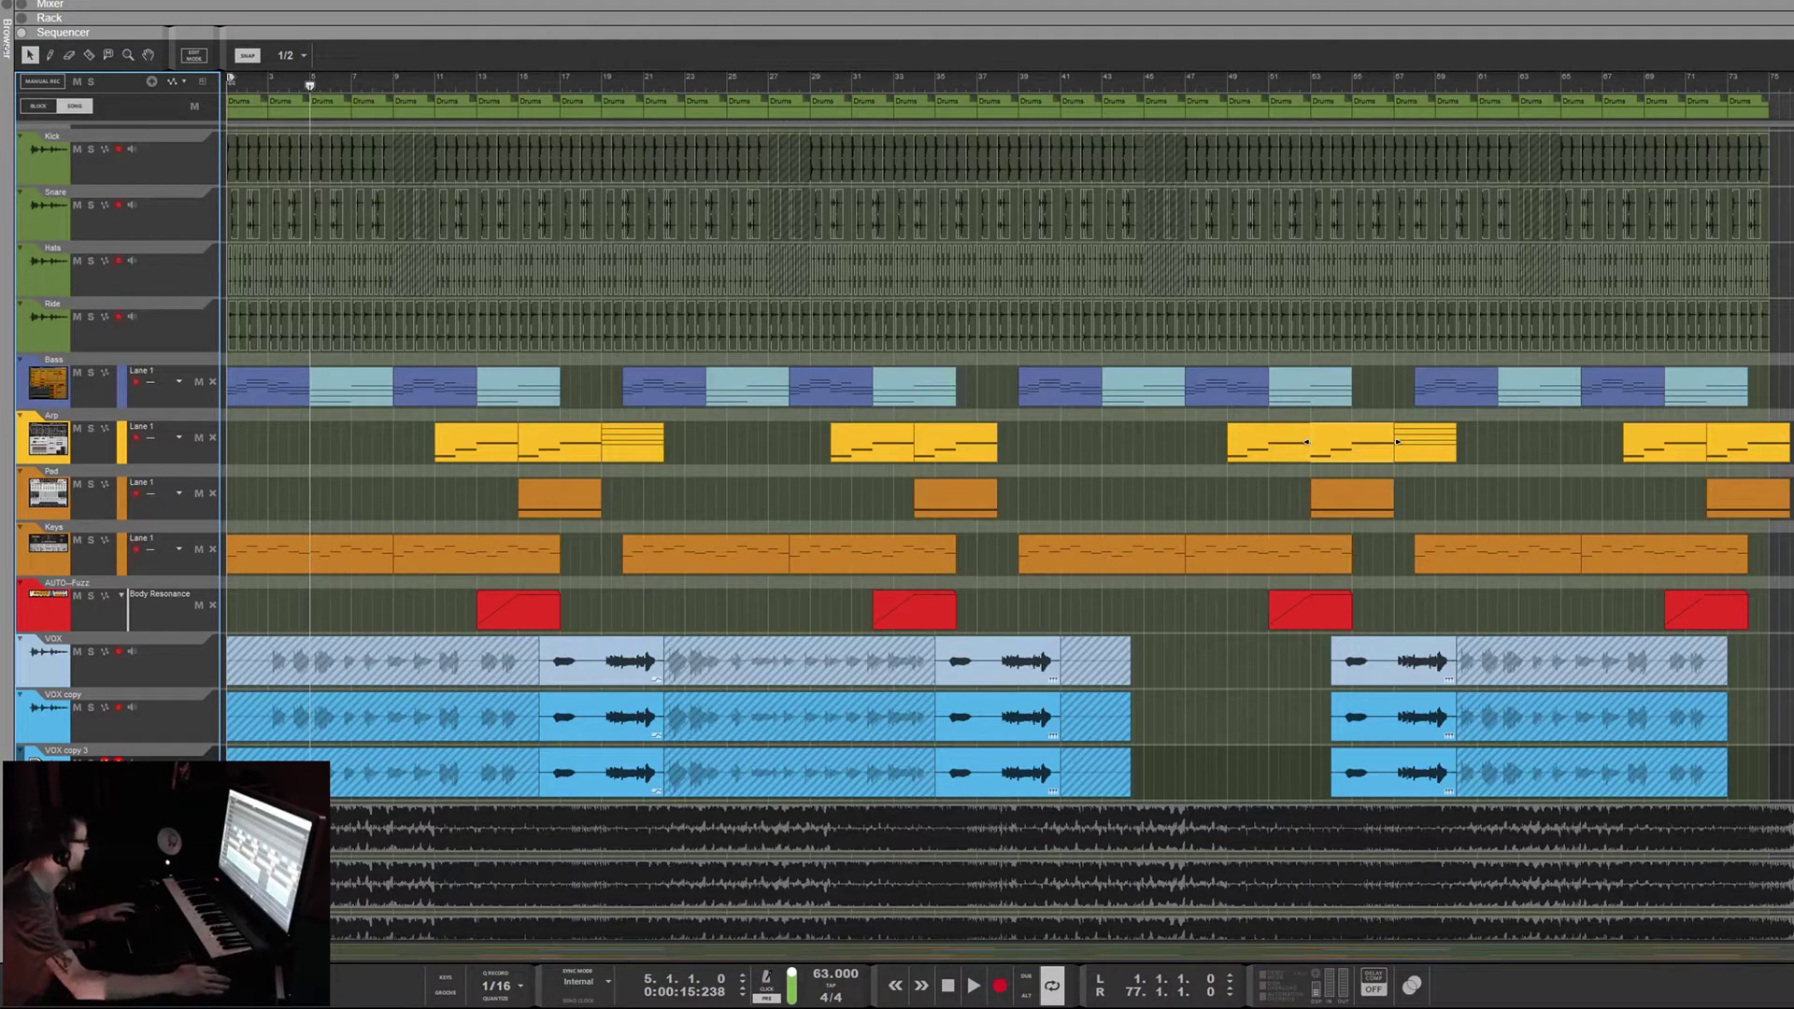
{"action": "left_click", "coordinate": [20, 138], "text": "alt"}
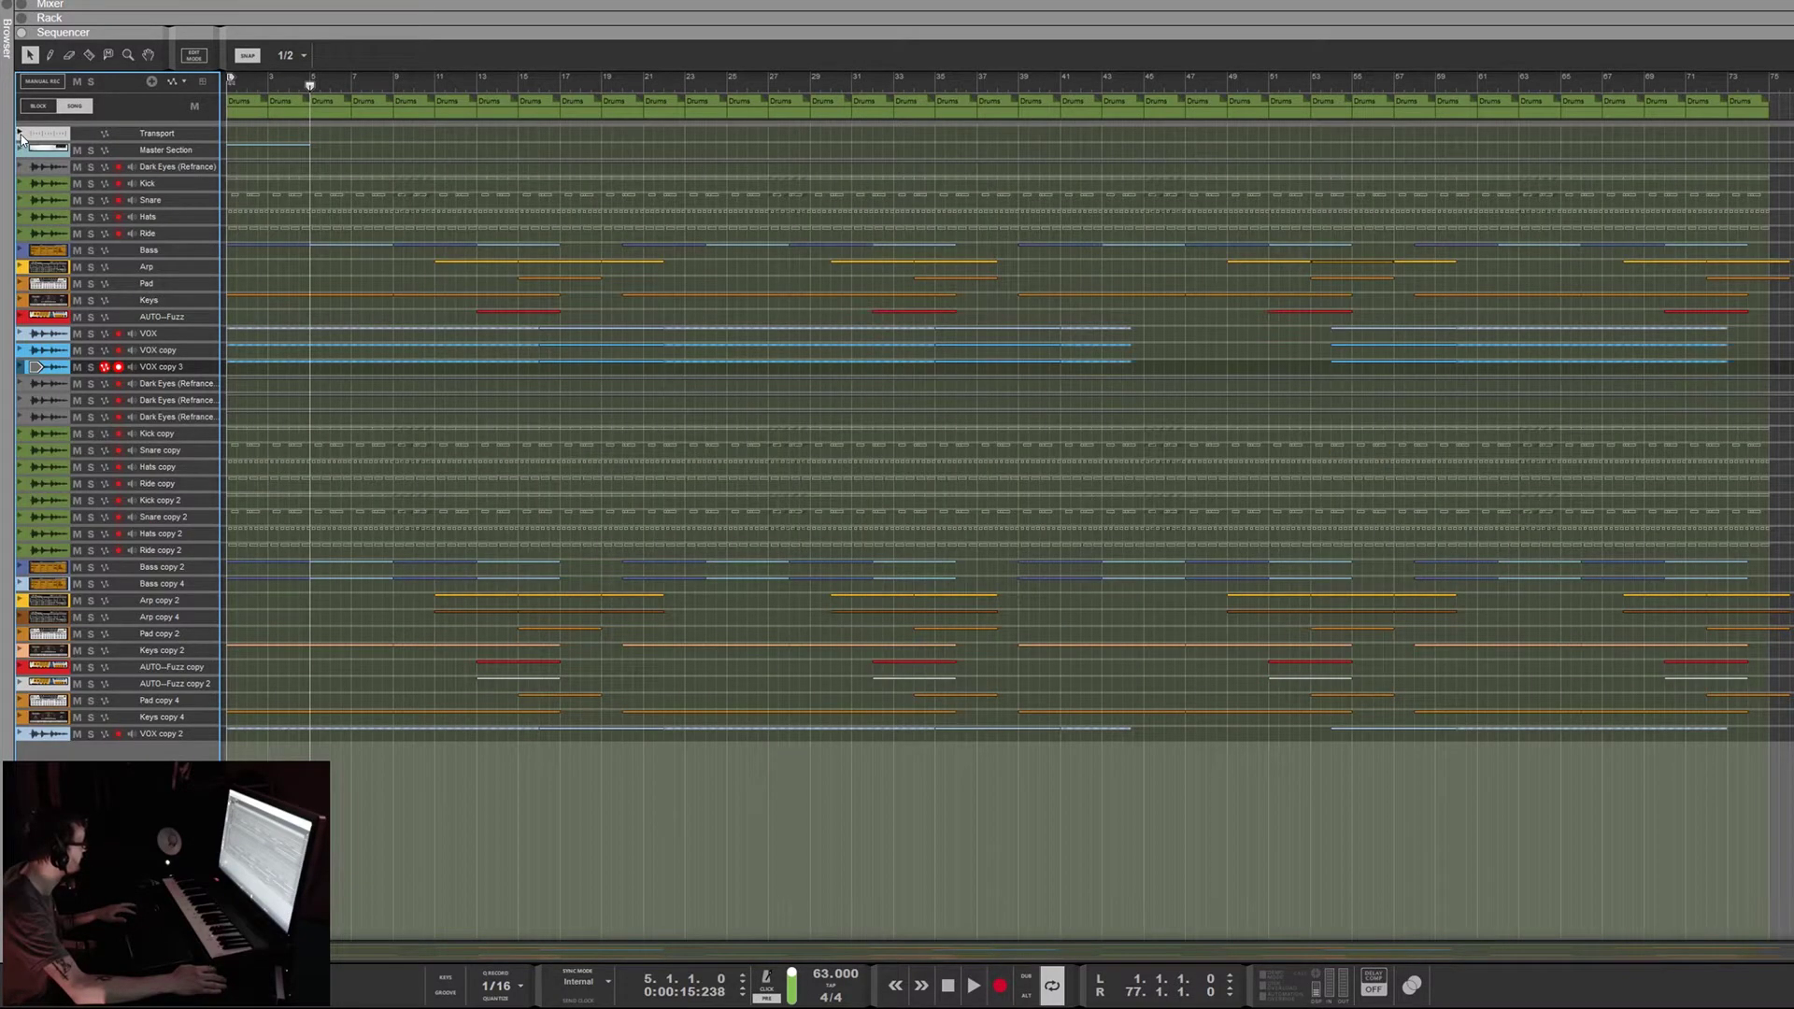
{"action": "left_click", "coordinate": [21, 138], "text": "alt"}
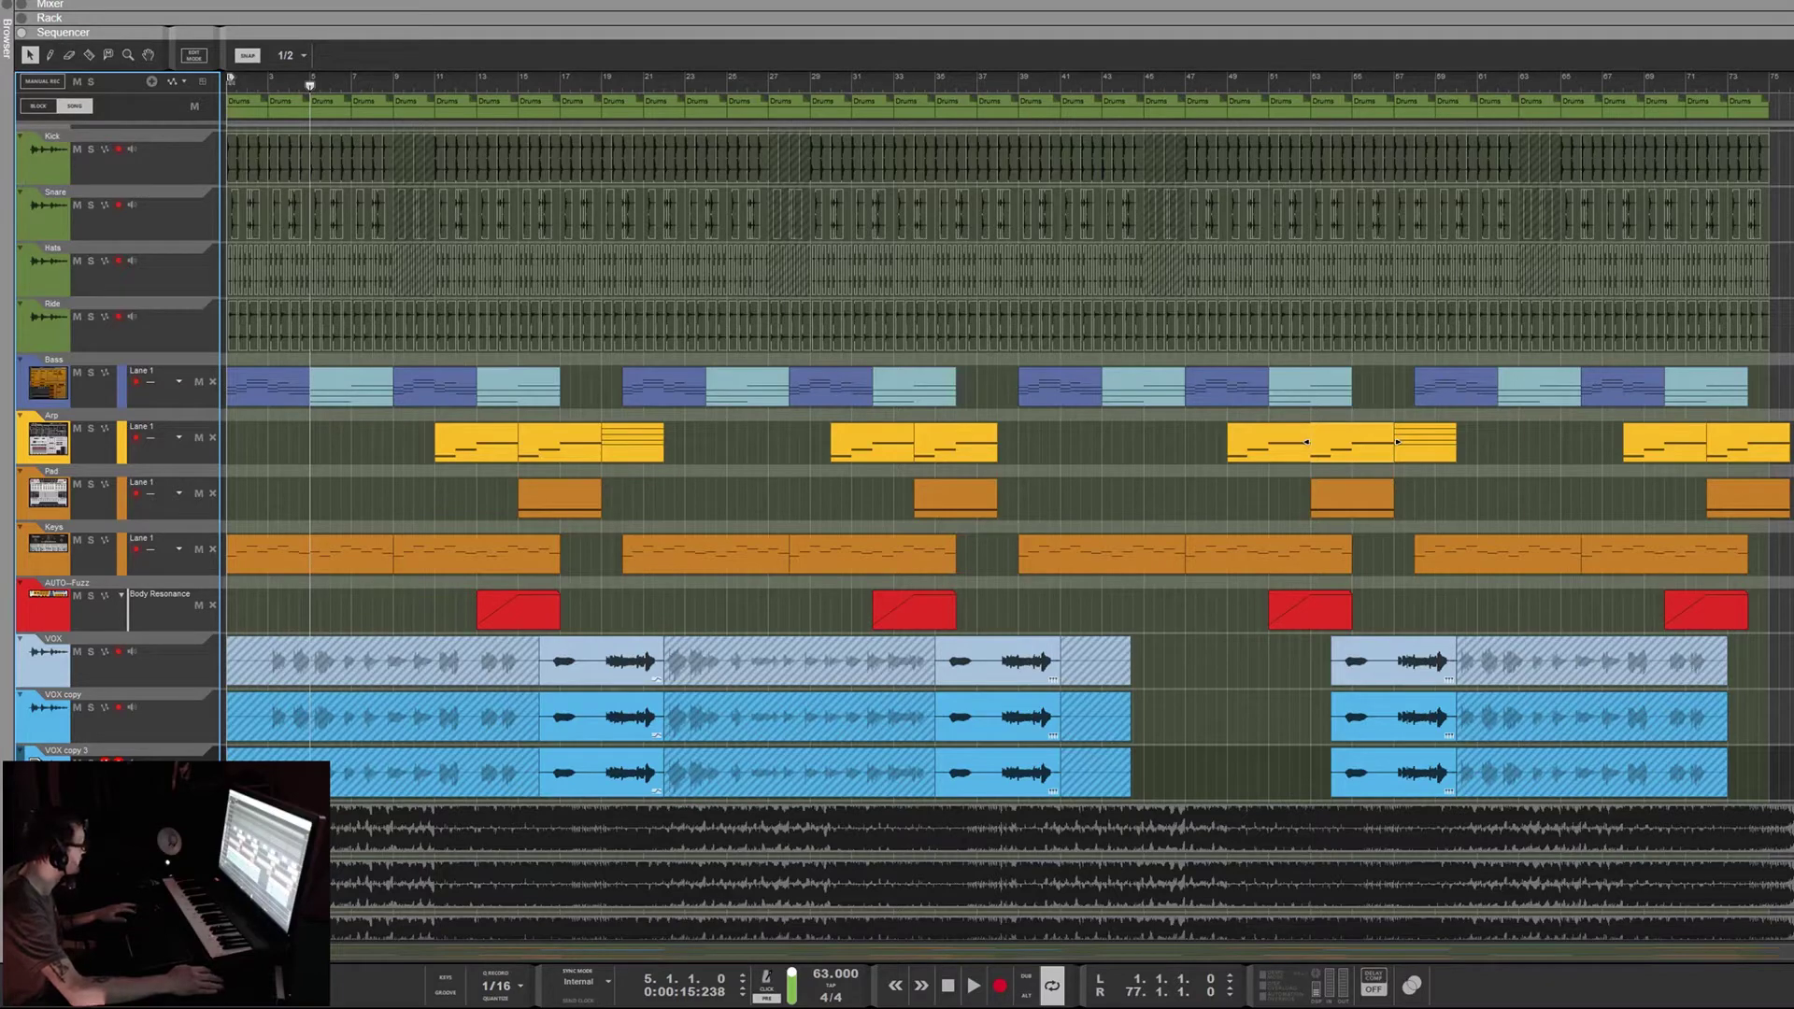
Reduce the height of all sequencer tracks and enlarge them again
{"action": "key", "text": "shift+g"}
{"action": "key", "text": "shift+g"}
{"action": "key", "text": "shift+g"}
{"action": "key", "text": "shift+g"}
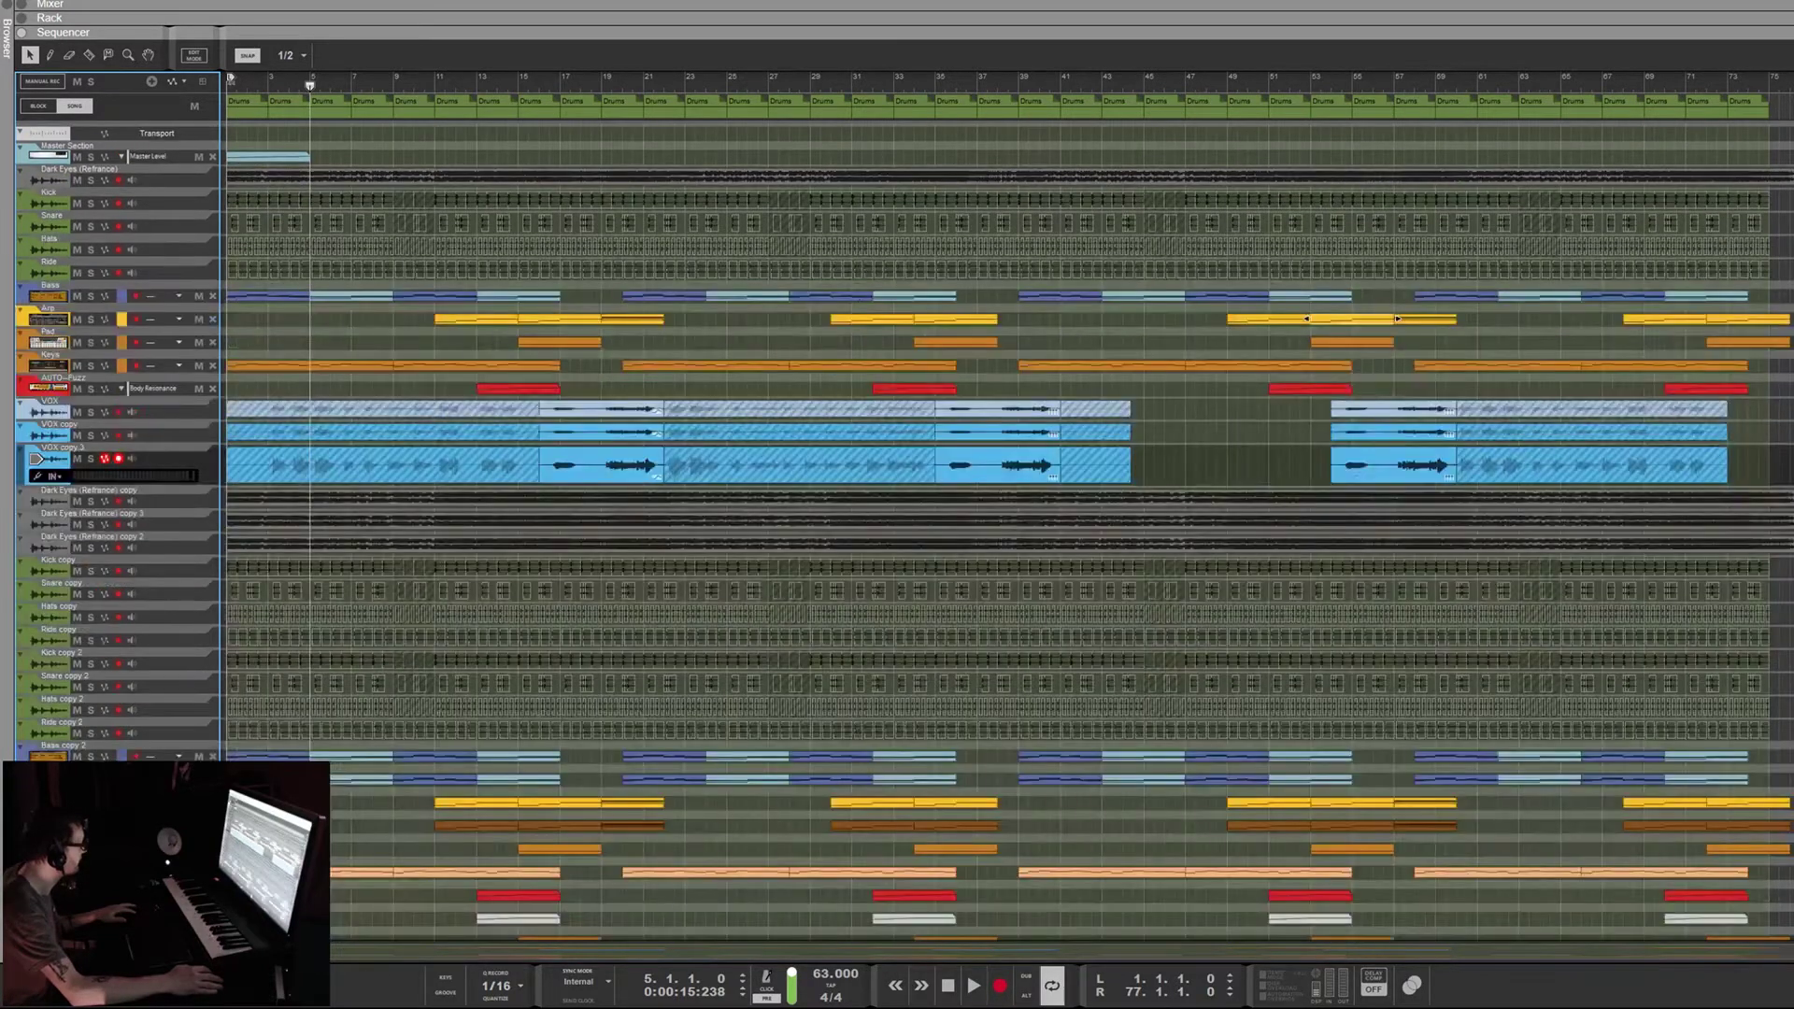
{"action": "key", "text": "ctrl+shift+plus"}
{"action": "key", "text": "ctrl+shift+plus"}
{"action": "key", "text": "ctrl+shift+plus"}
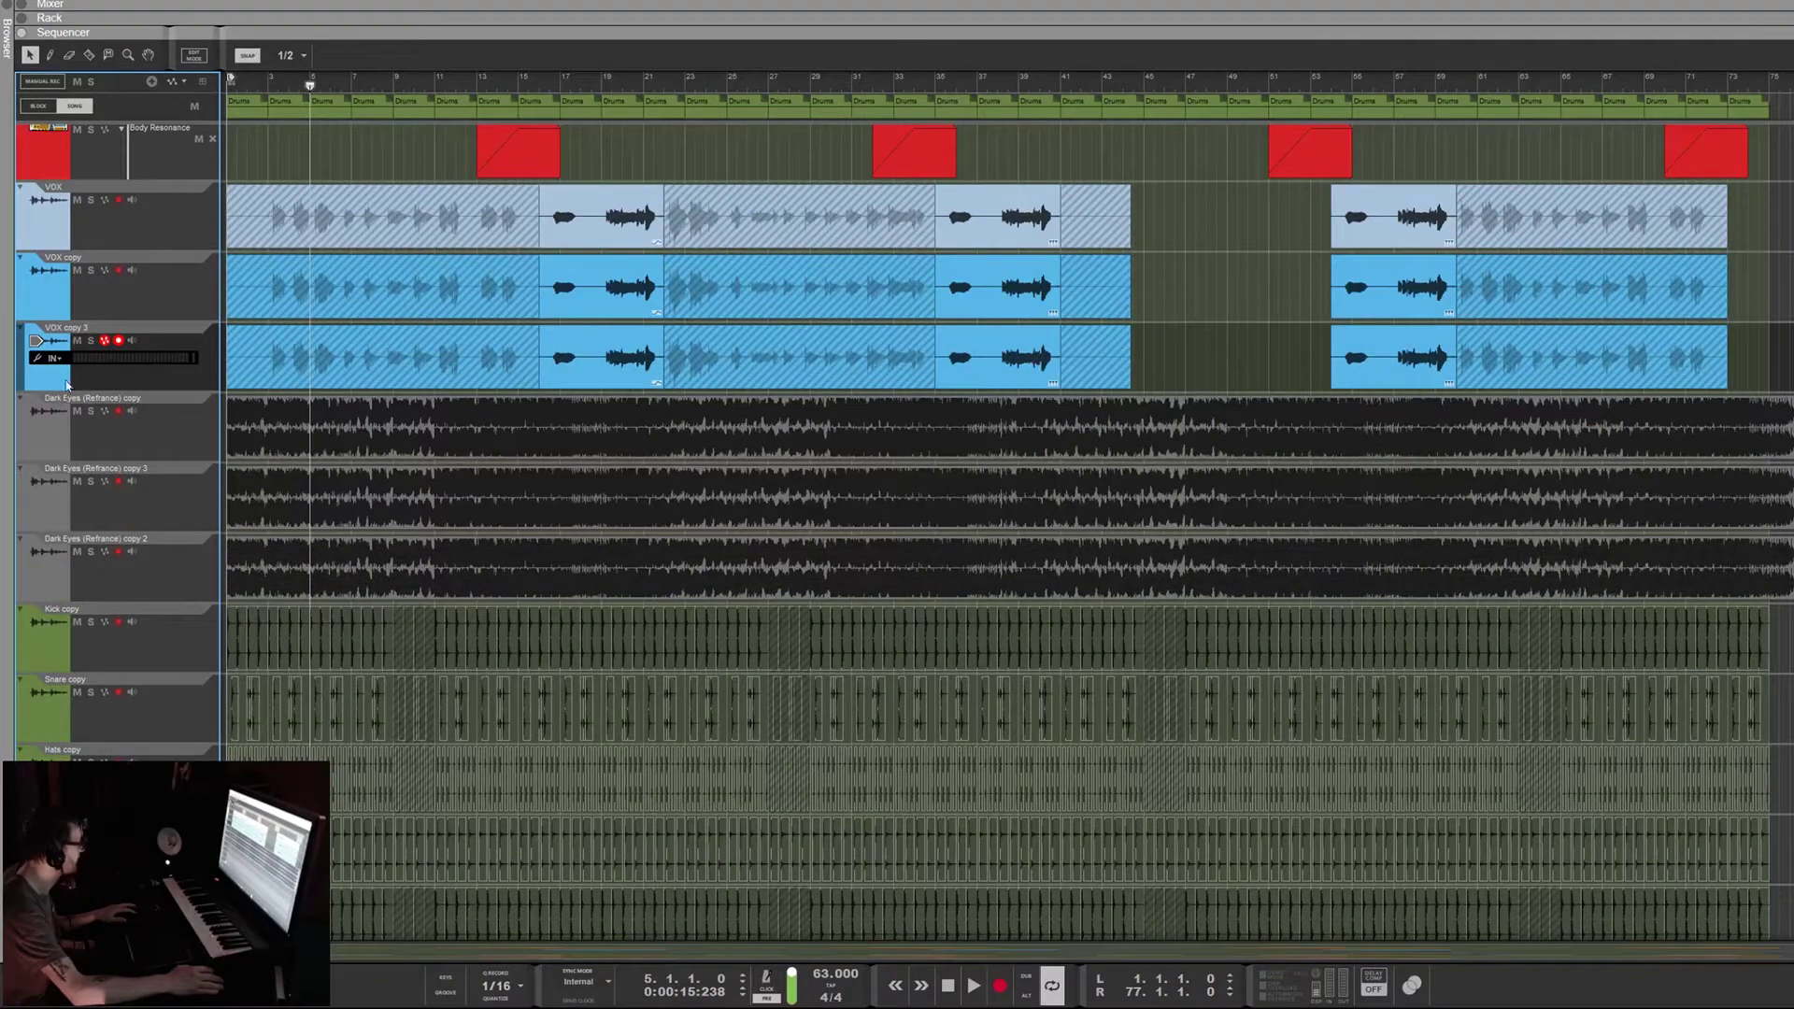
Fold all sequencer tracks and unfold only VOX copy, VOX copy 3 and Kick copy
{"action": "left_click", "coordinate": [22, 189], "text": "alt"}
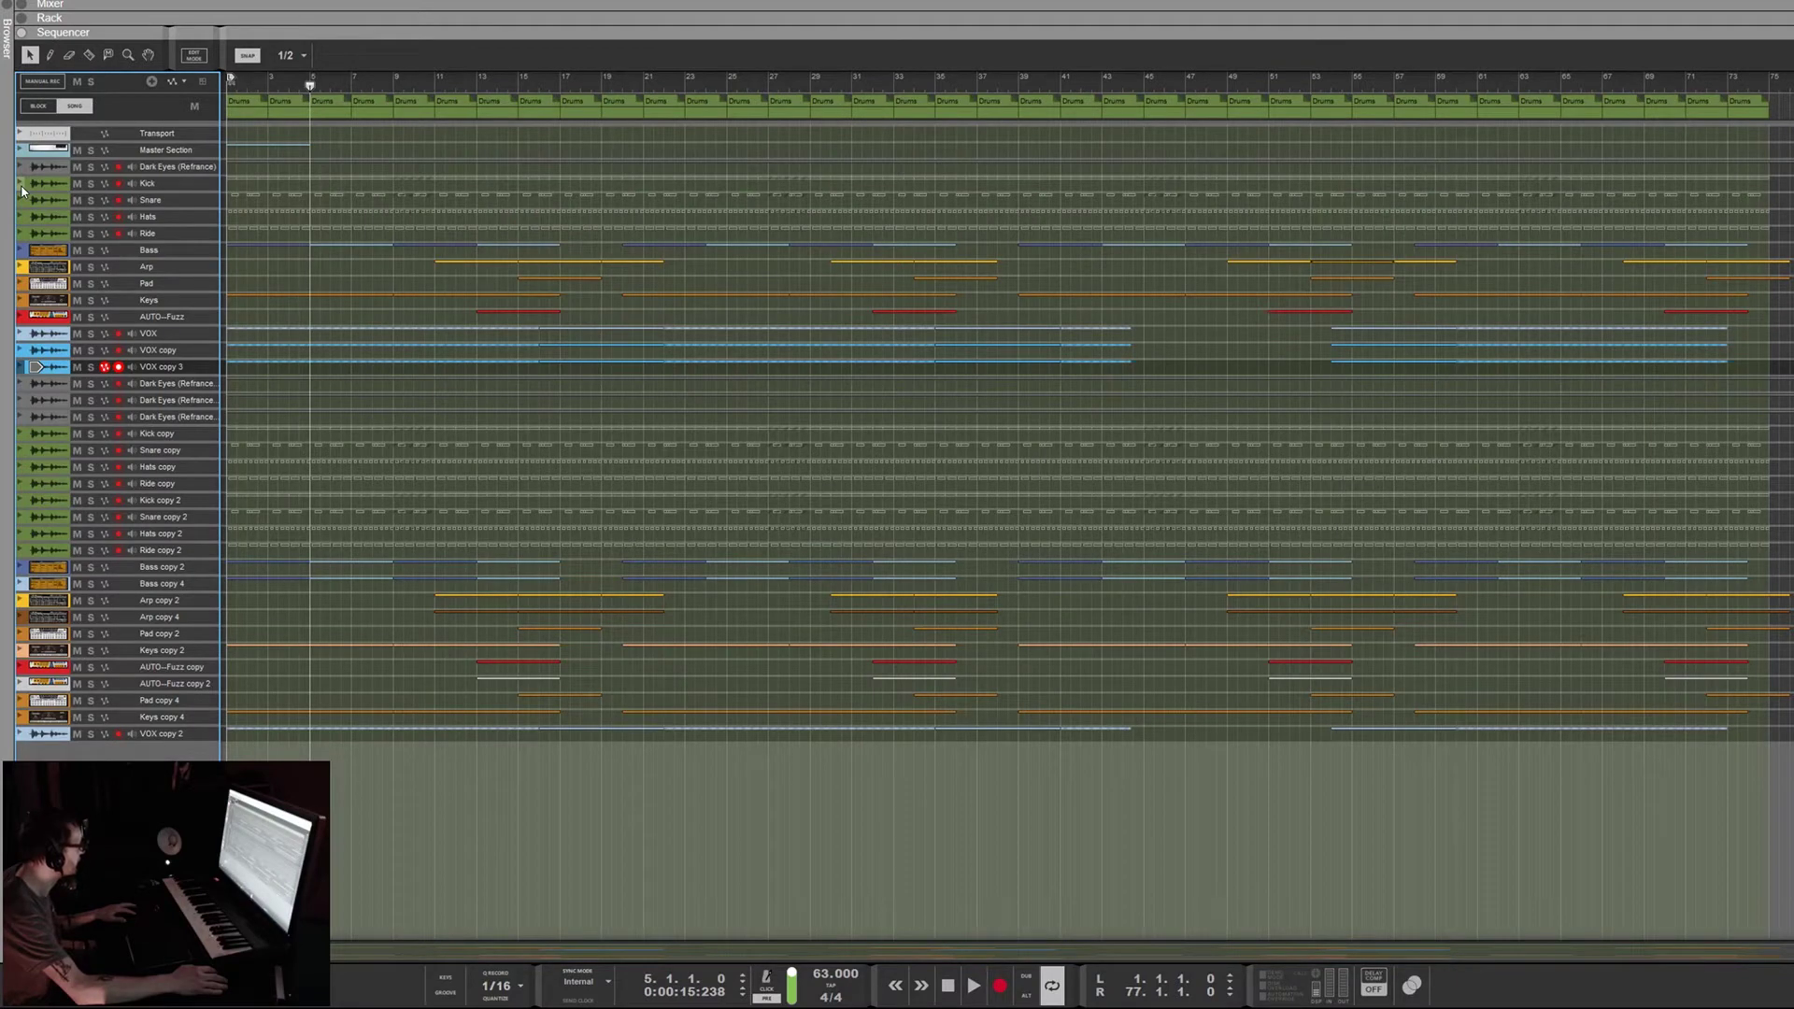
{"action": "left_click", "coordinate": [21, 190]}
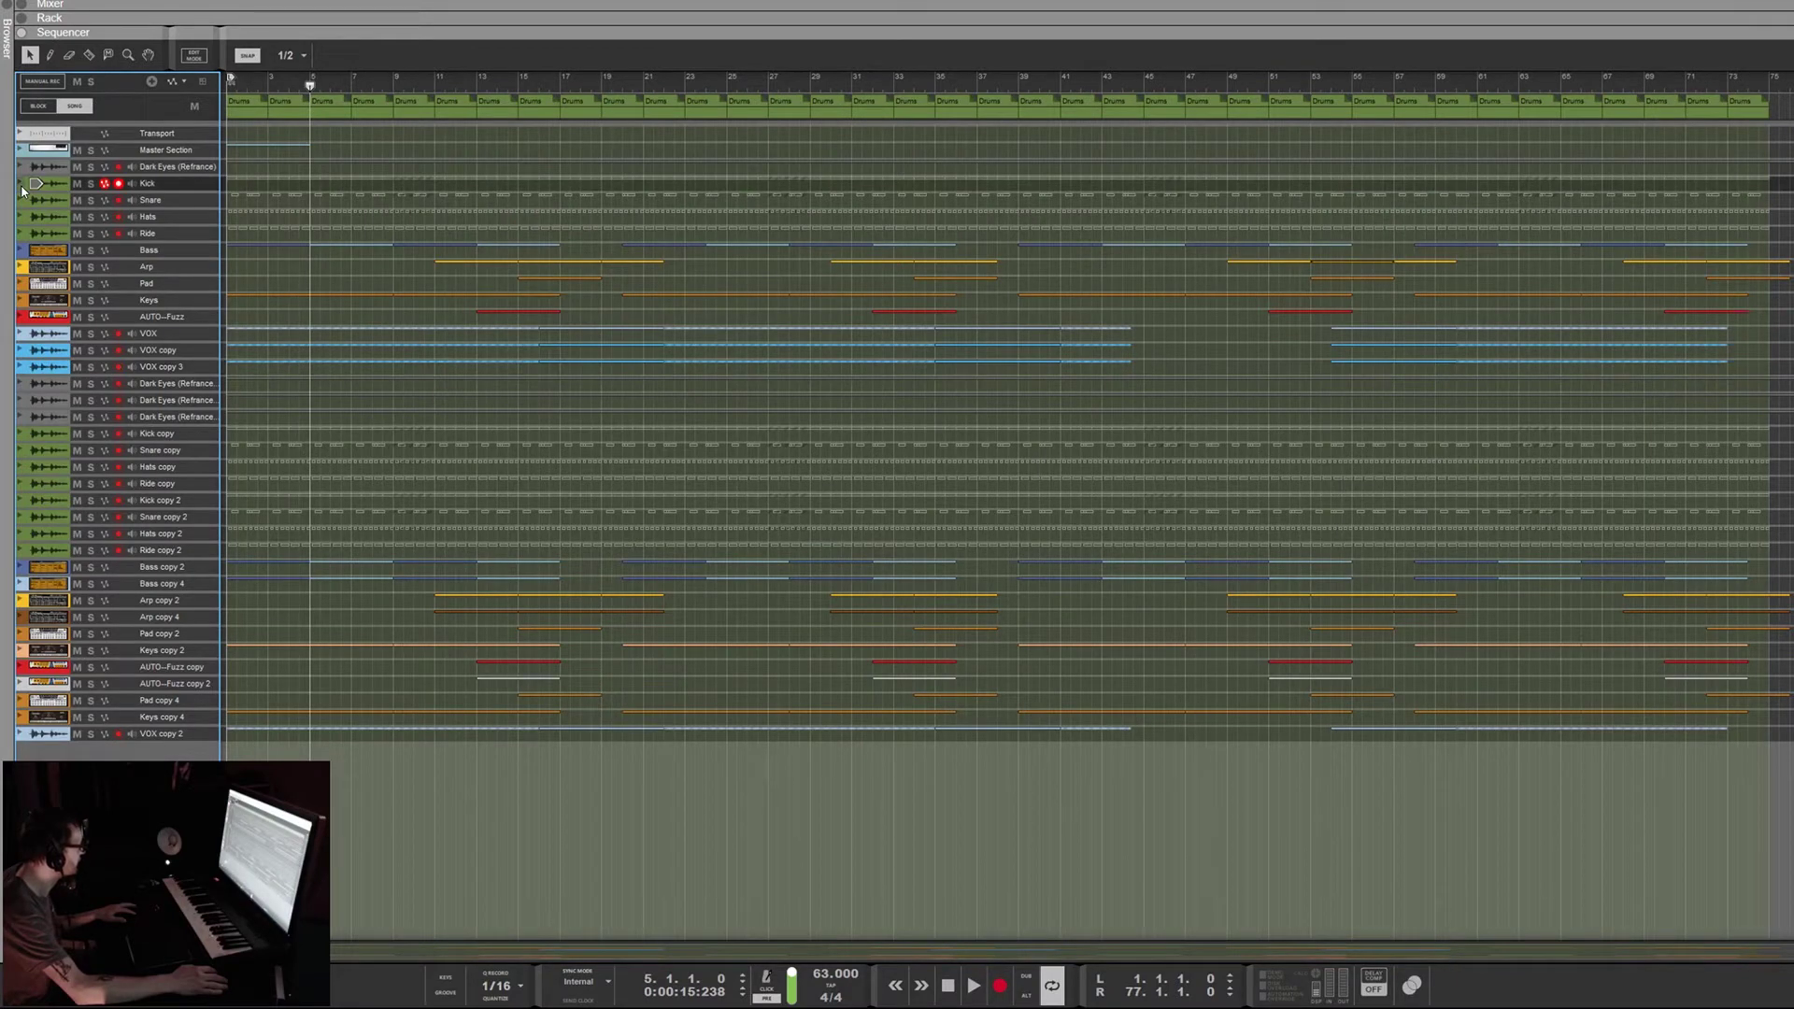
{"action": "left_click", "coordinate": [21, 351]}
{"action": "left_click", "coordinate": [21, 380]}
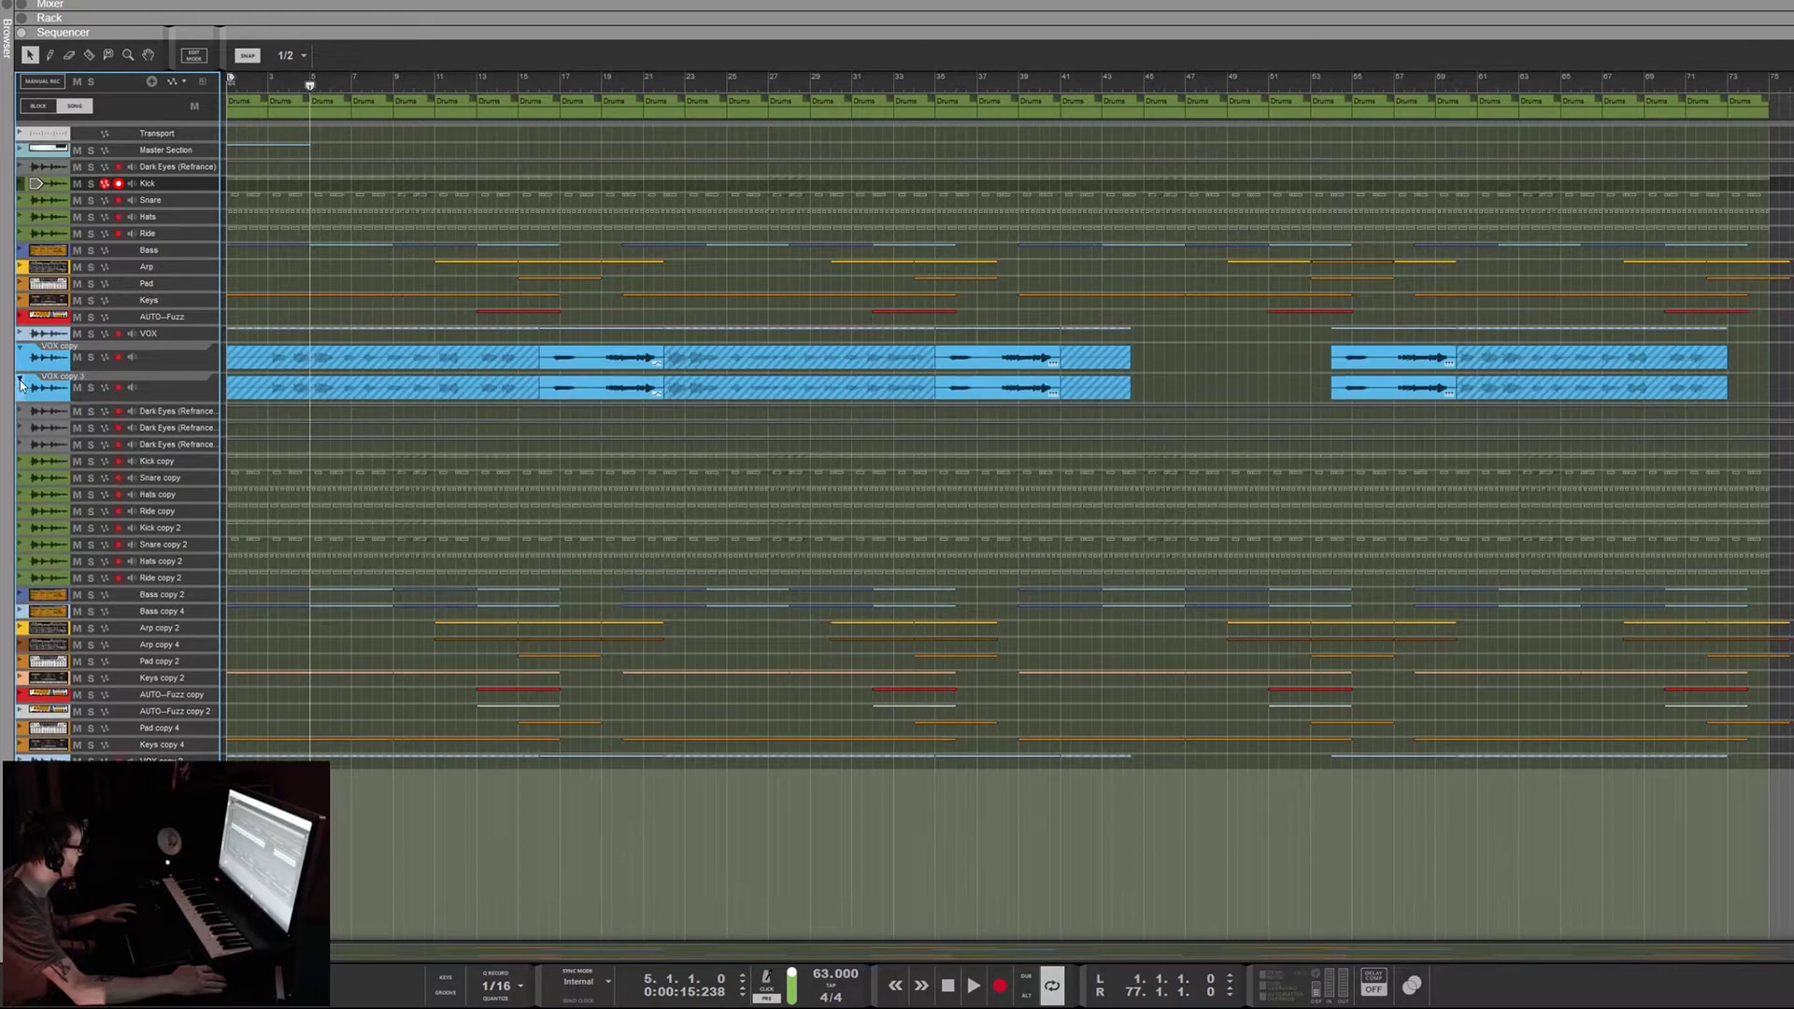
{"action": "left_click", "coordinate": [21, 461]}
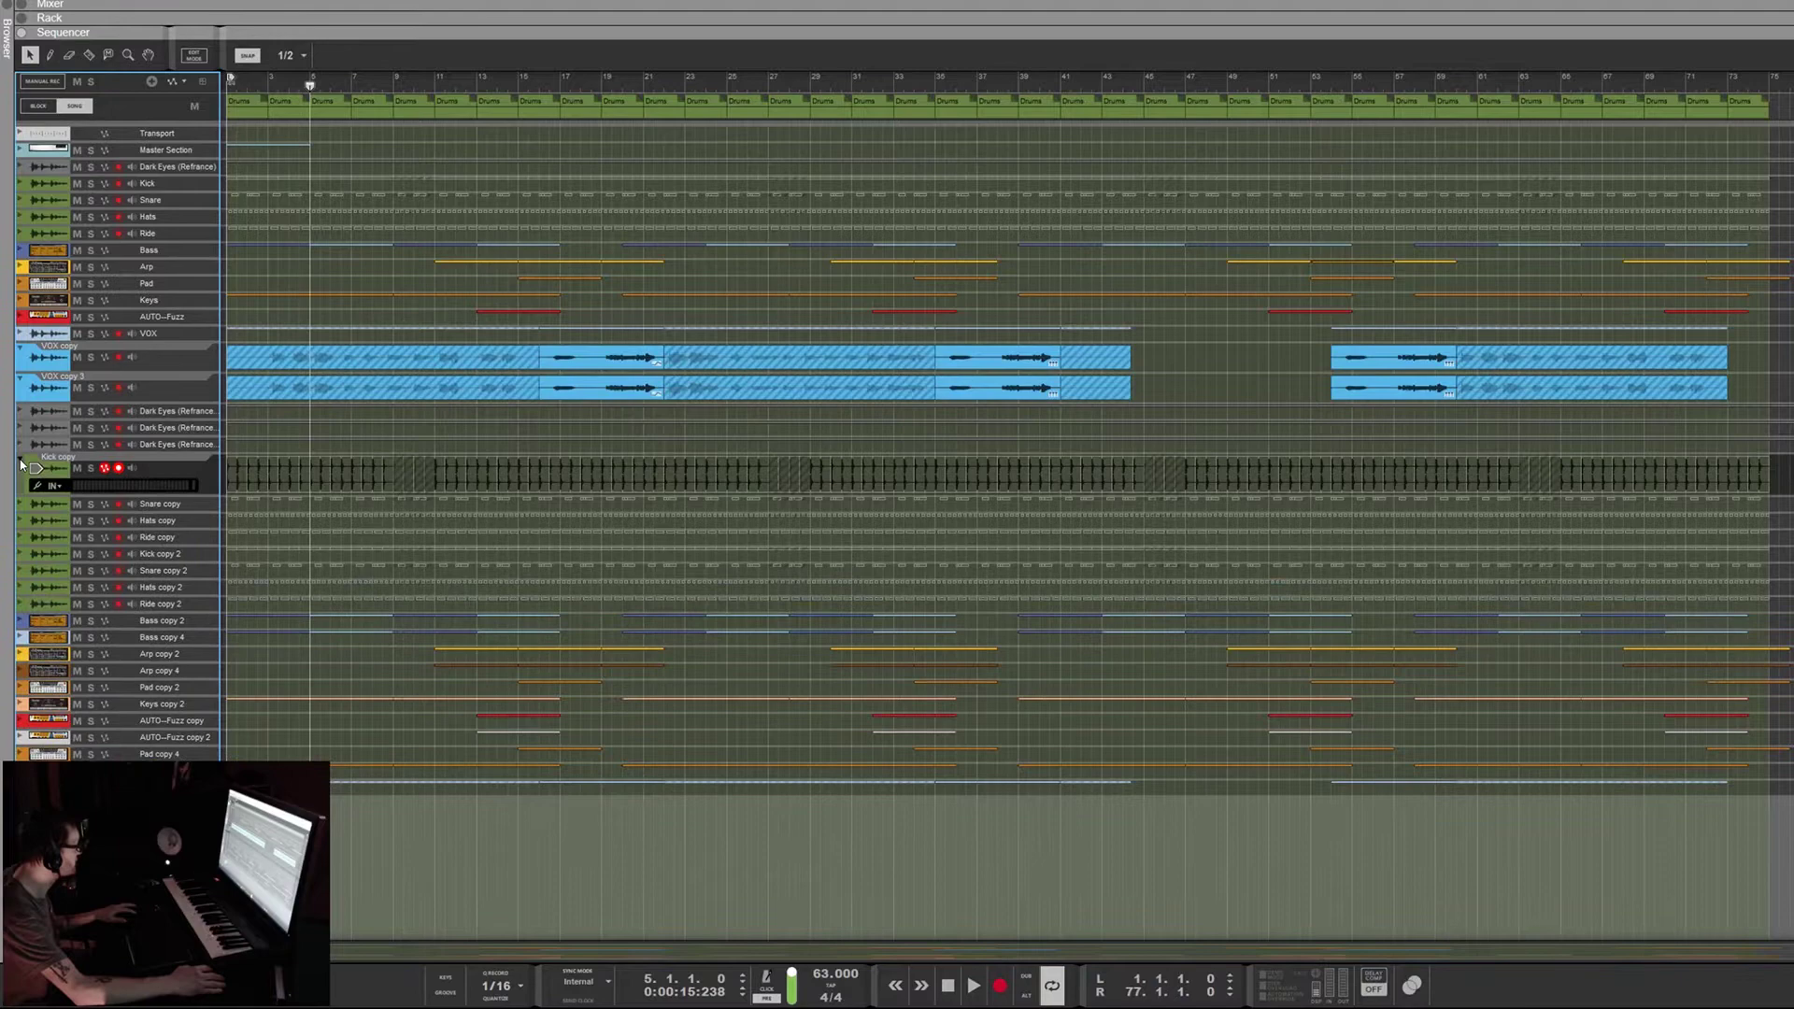
Unfold every sequencer track together and fold them all back into the compact track list
{"action": "left_click", "coordinate": [21, 134], "text": "alt"}
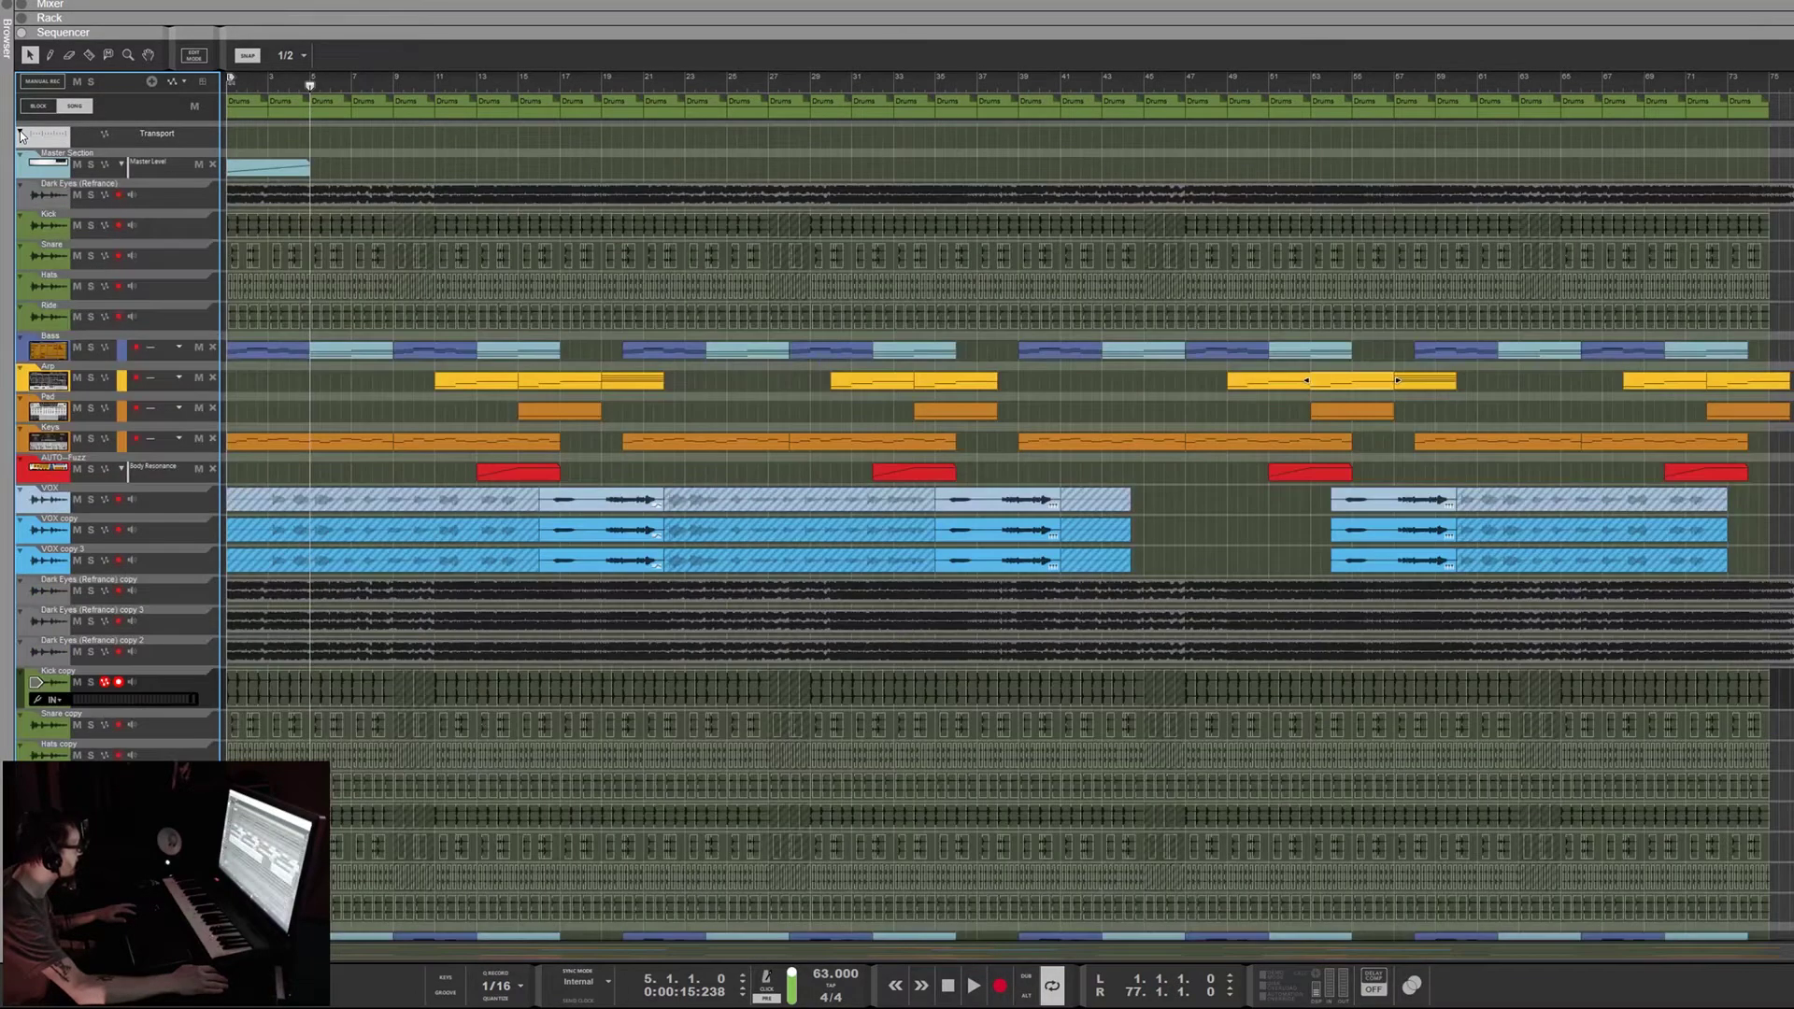
{"action": "left_click", "coordinate": [21, 134], "text": "alt"}
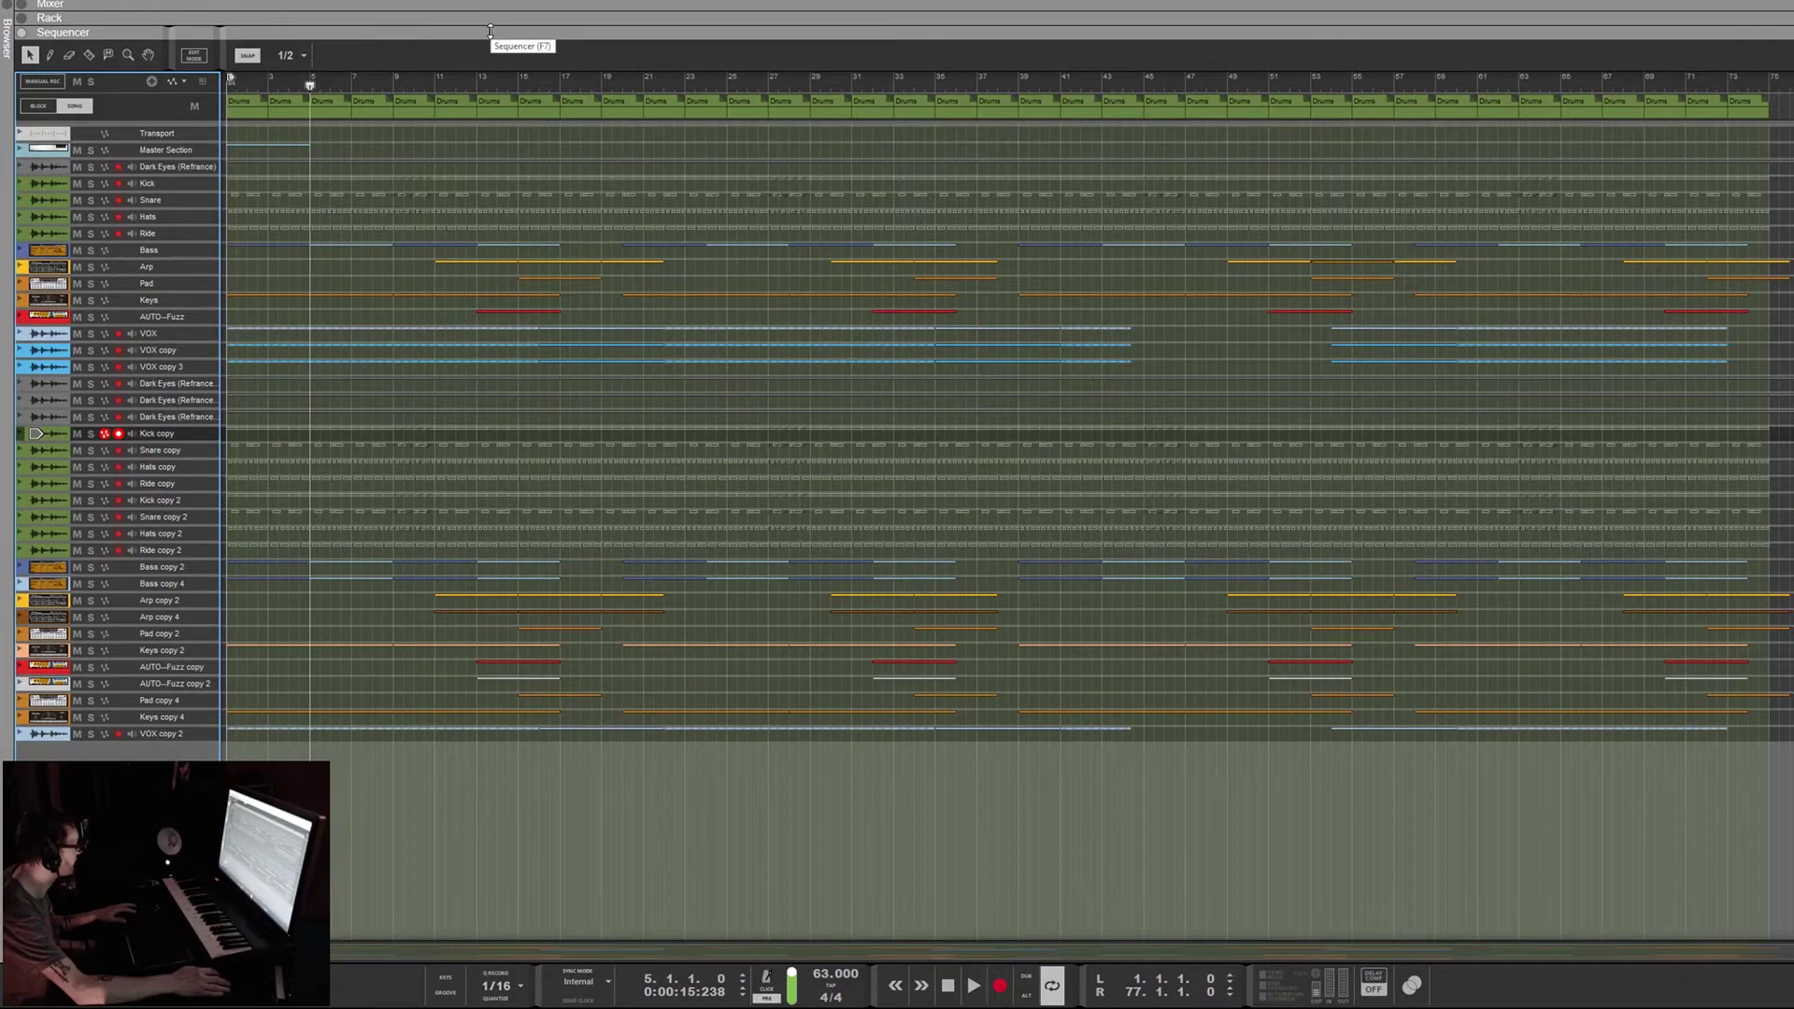
Open the maximized rack and fold all devices in the first rack column
{"action": "key", "text": "F6"}
{"action": "scroll", "coordinate": [533, 448], "scroll_direction": "up", "scroll_amount": 12}
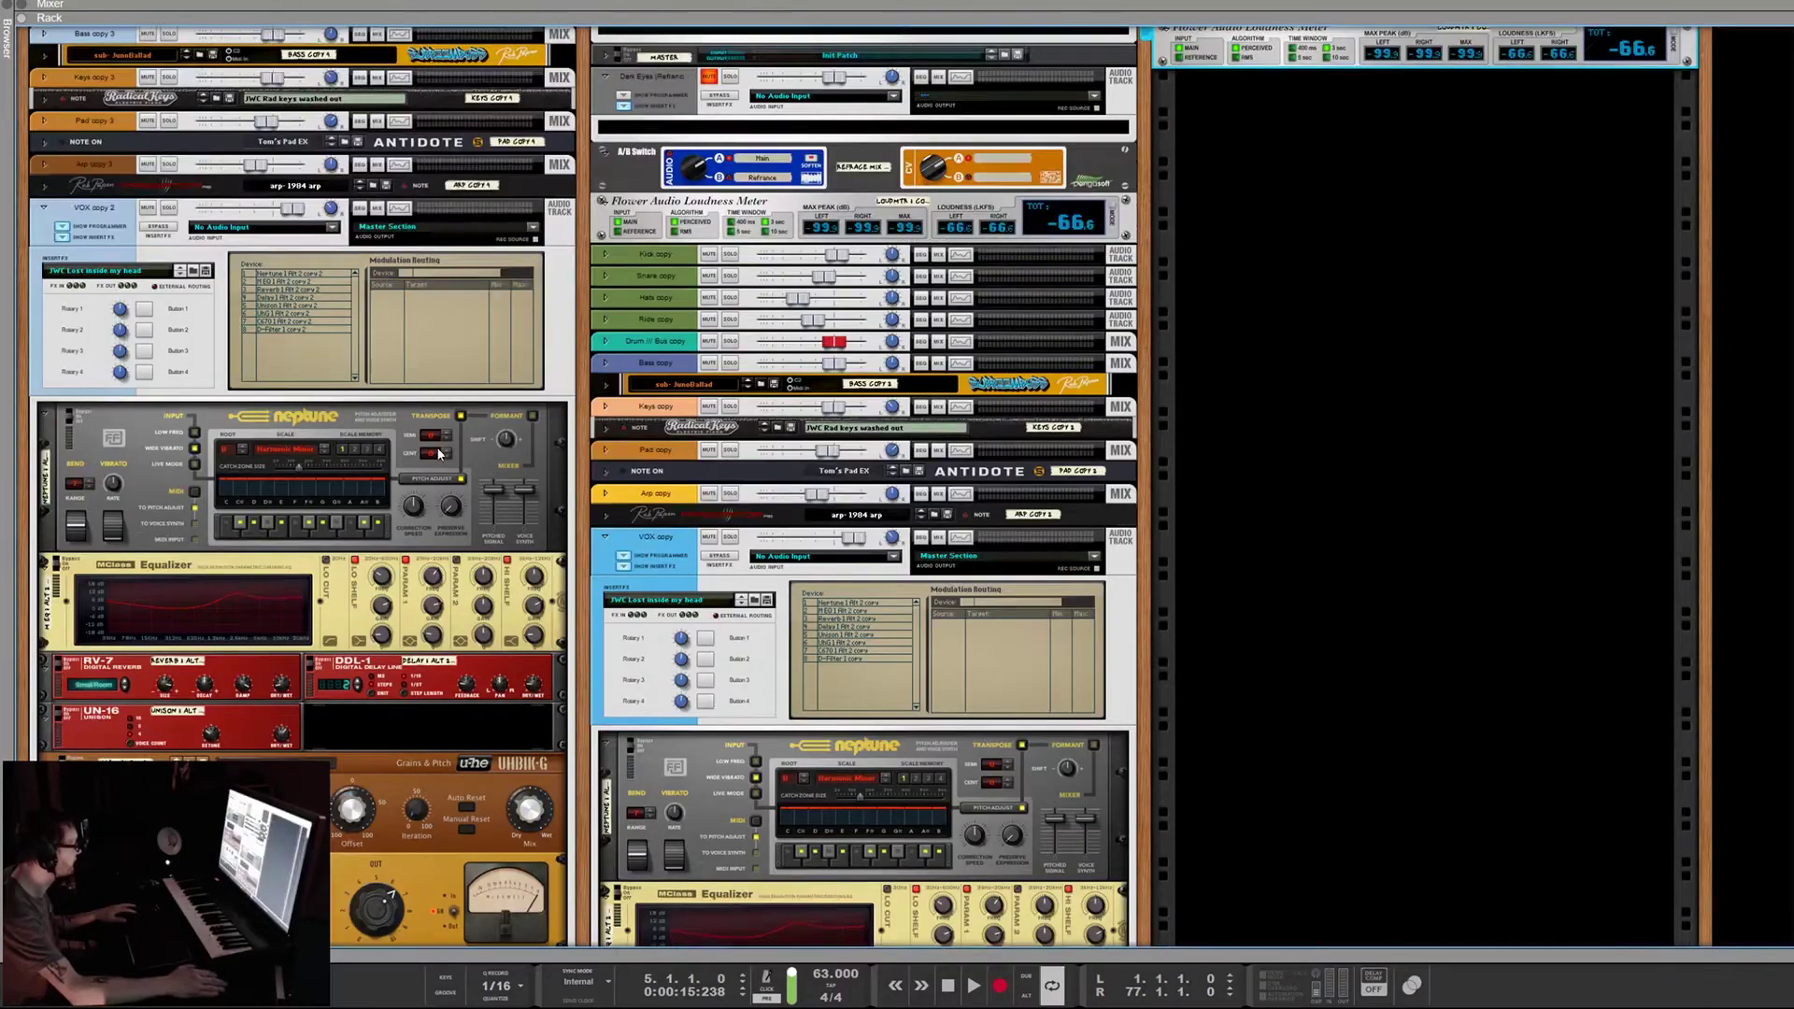
{"action": "scroll", "coordinate": [447, 455], "scroll_direction": "up", "scroll_amount": 2}
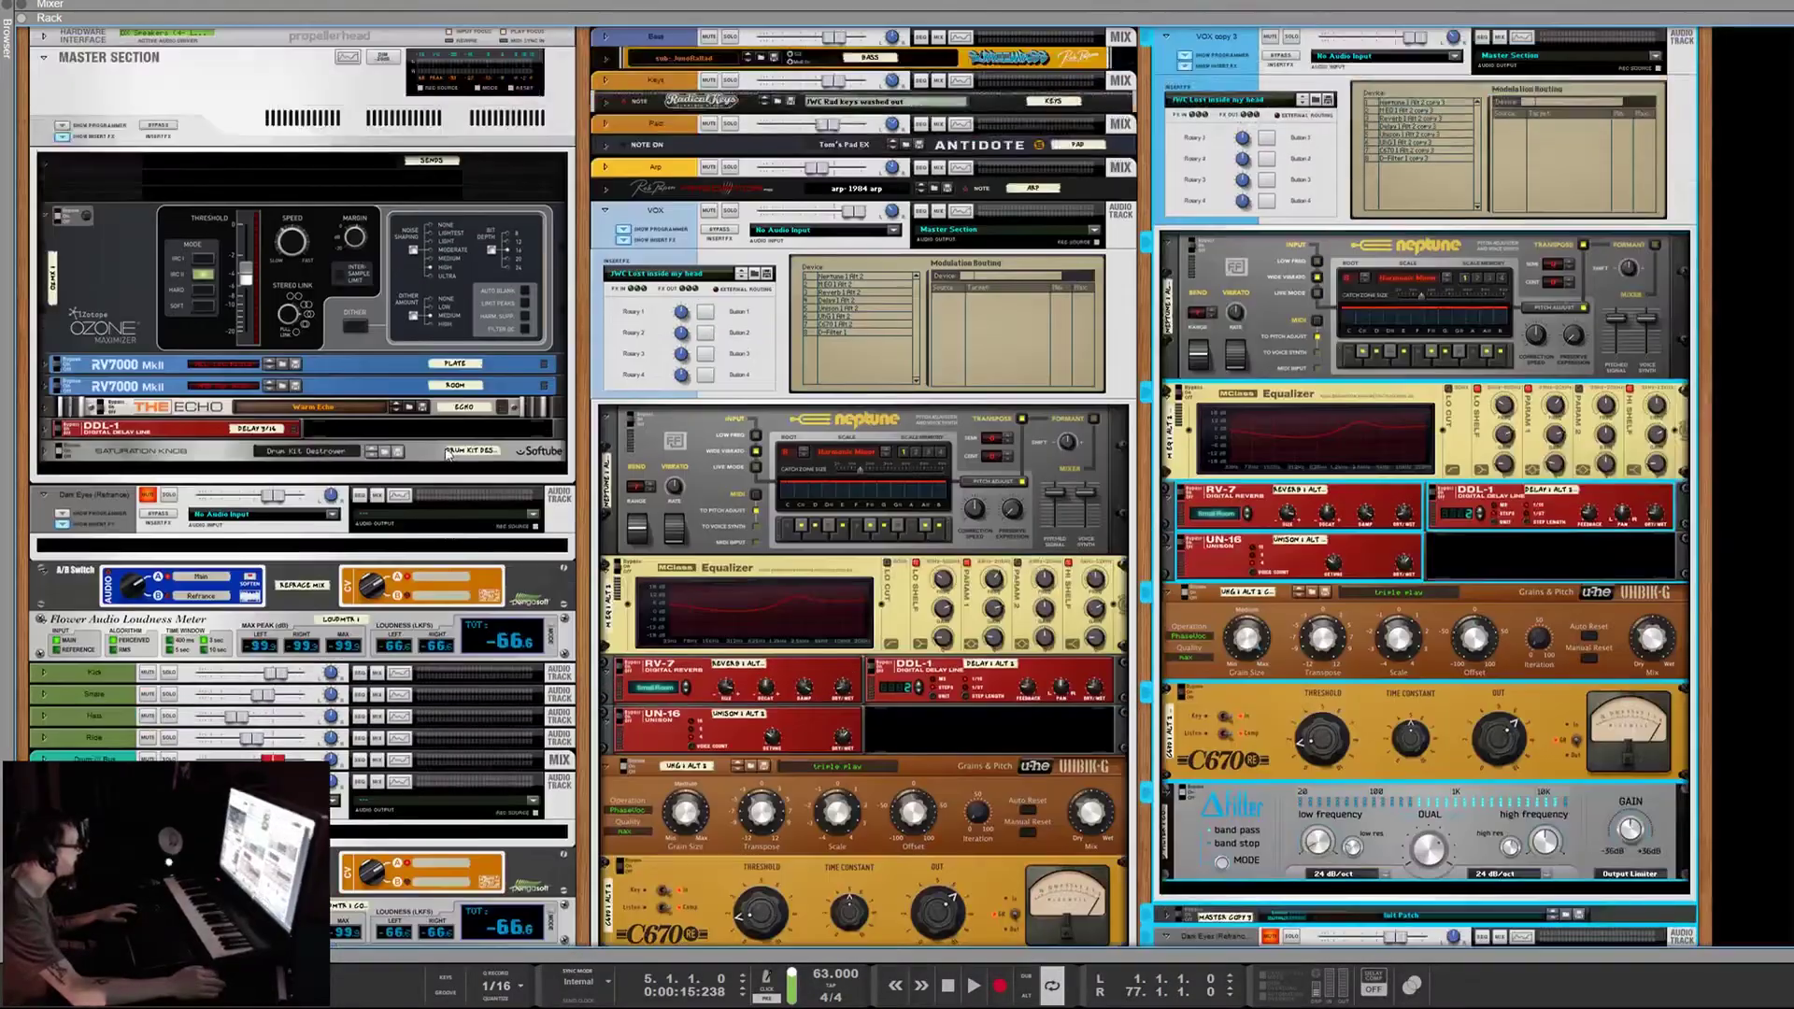
{"action": "left_click", "coordinate": [44, 39]}
{"action": "left_click", "coordinate": [45, 40], "text": "alt"}
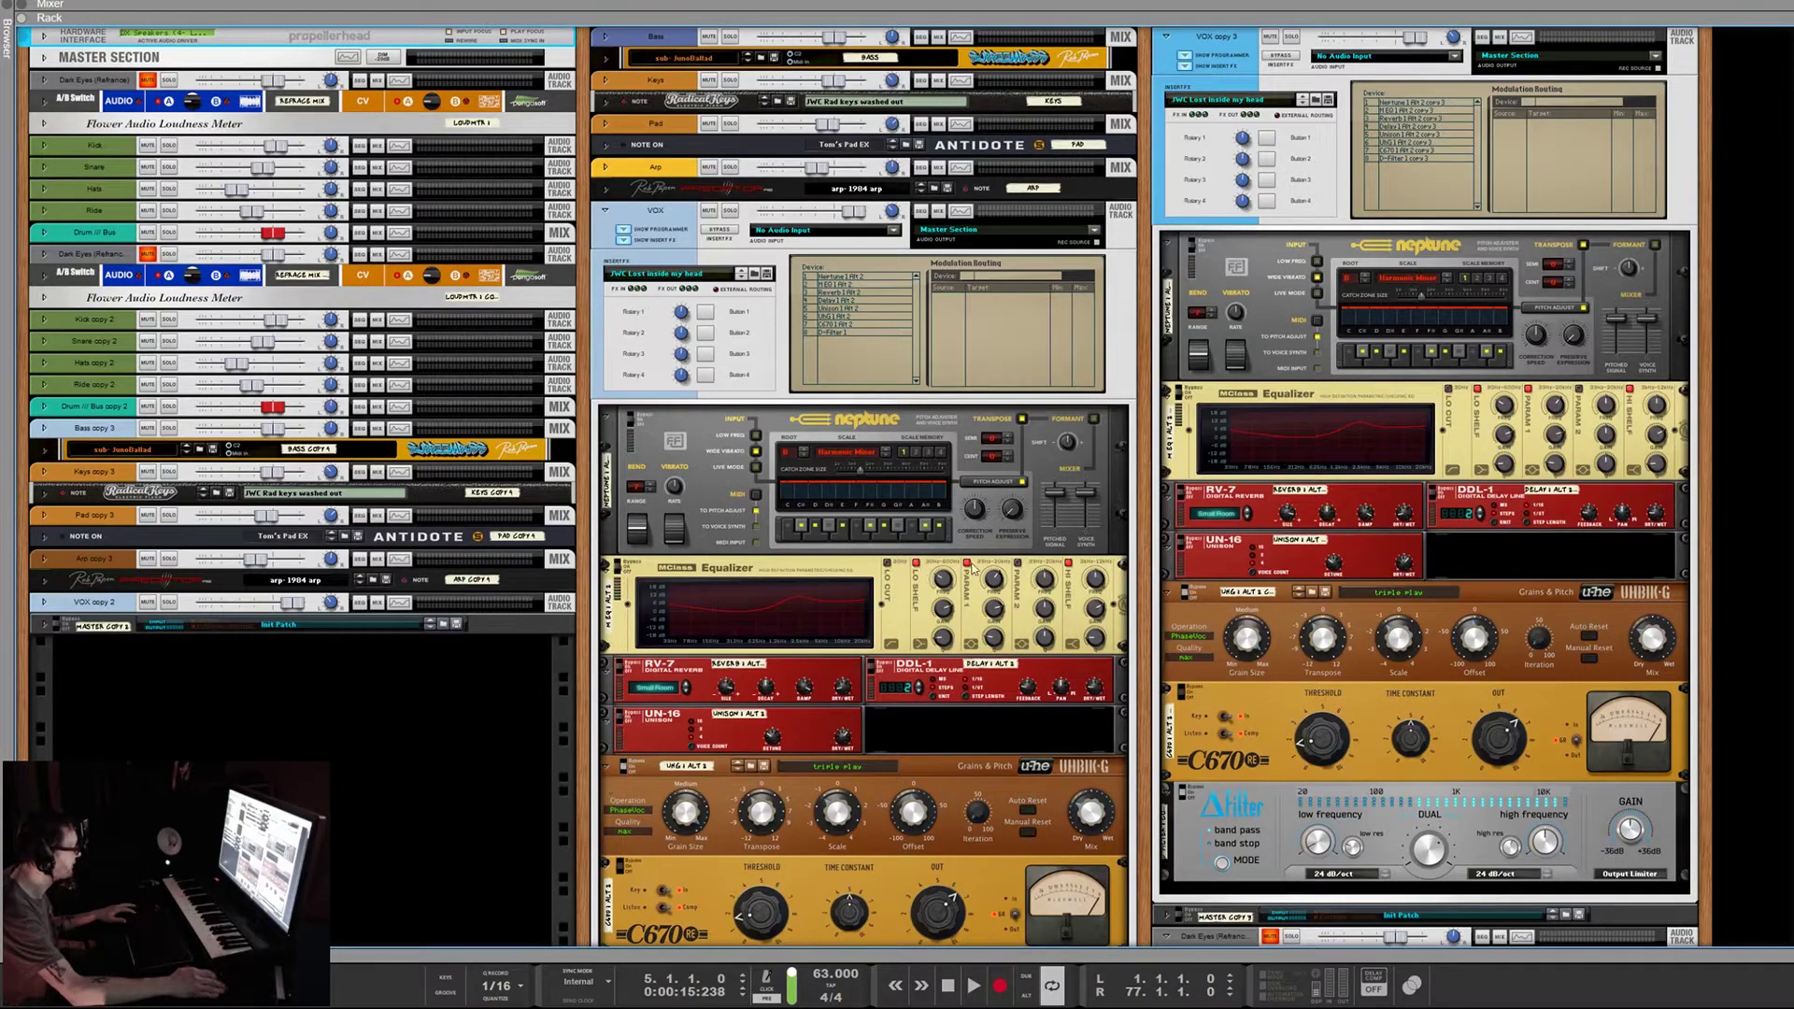
Fold all devices in the second and third rack columns
{"action": "left_click", "coordinate": [606, 172]}
{"action": "left_click", "coordinate": [606, 171]}
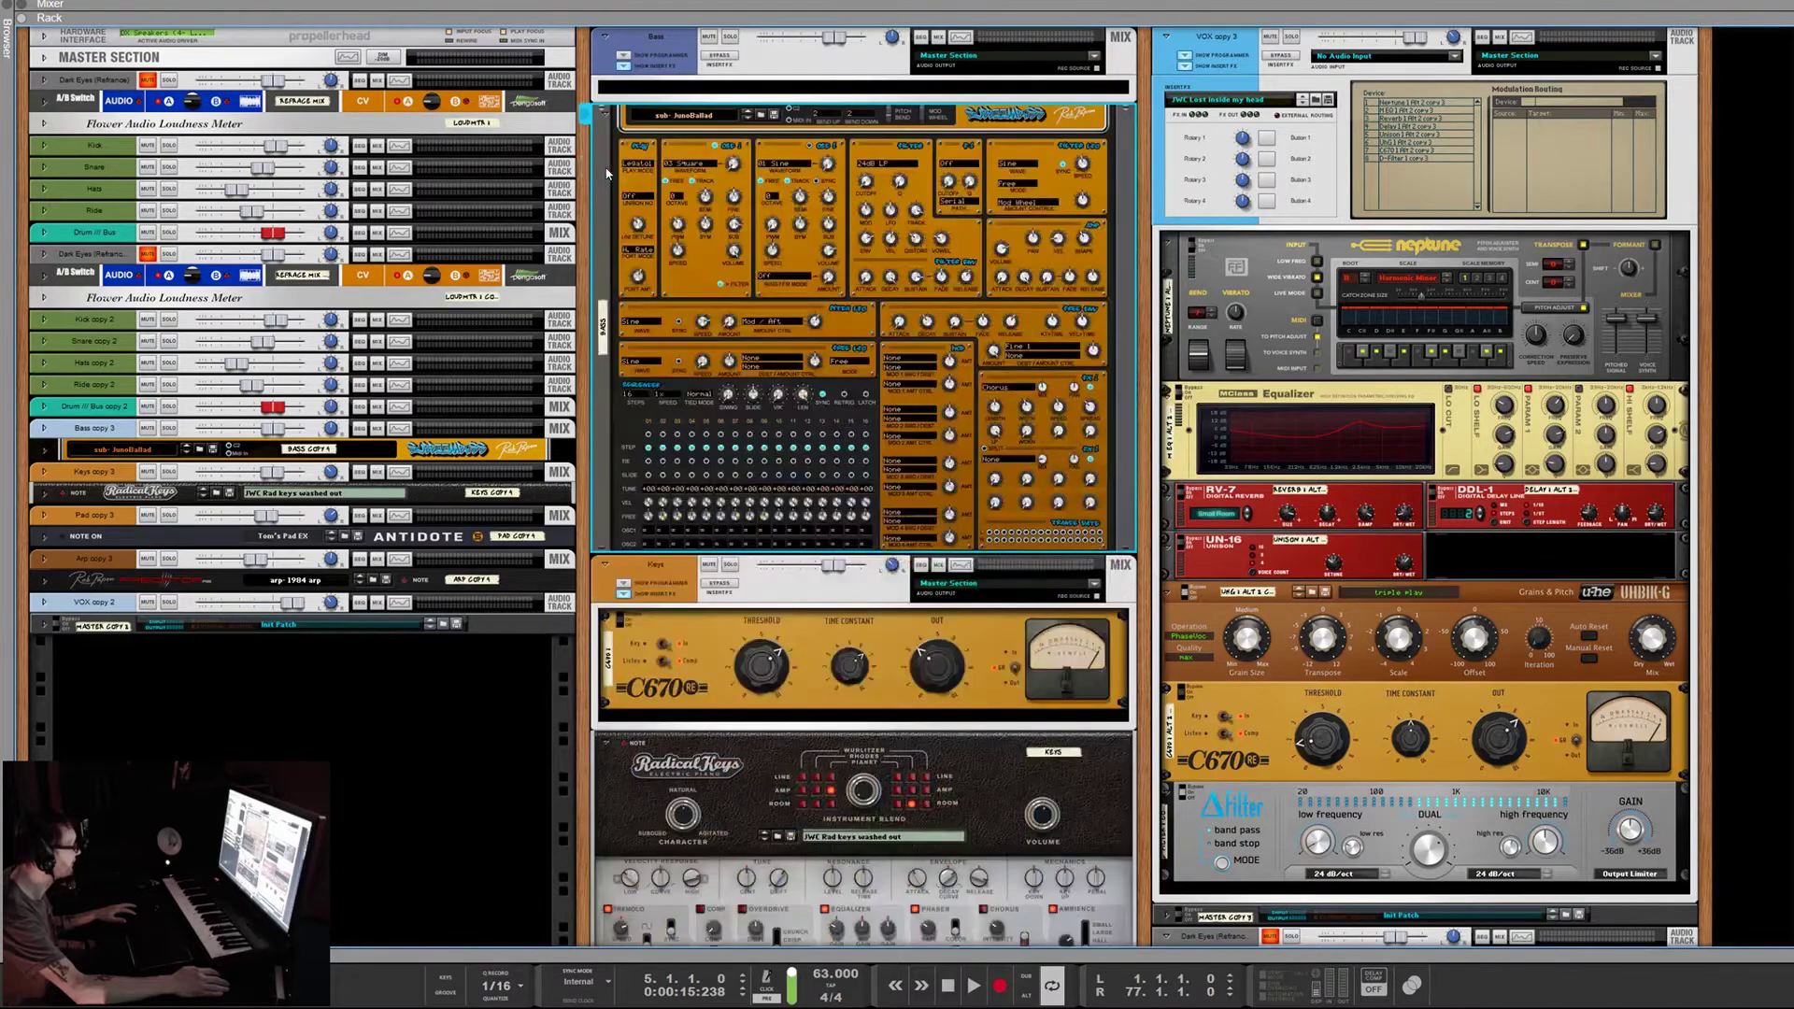
{"action": "left_click", "coordinate": [605, 114], "text": "alt"}
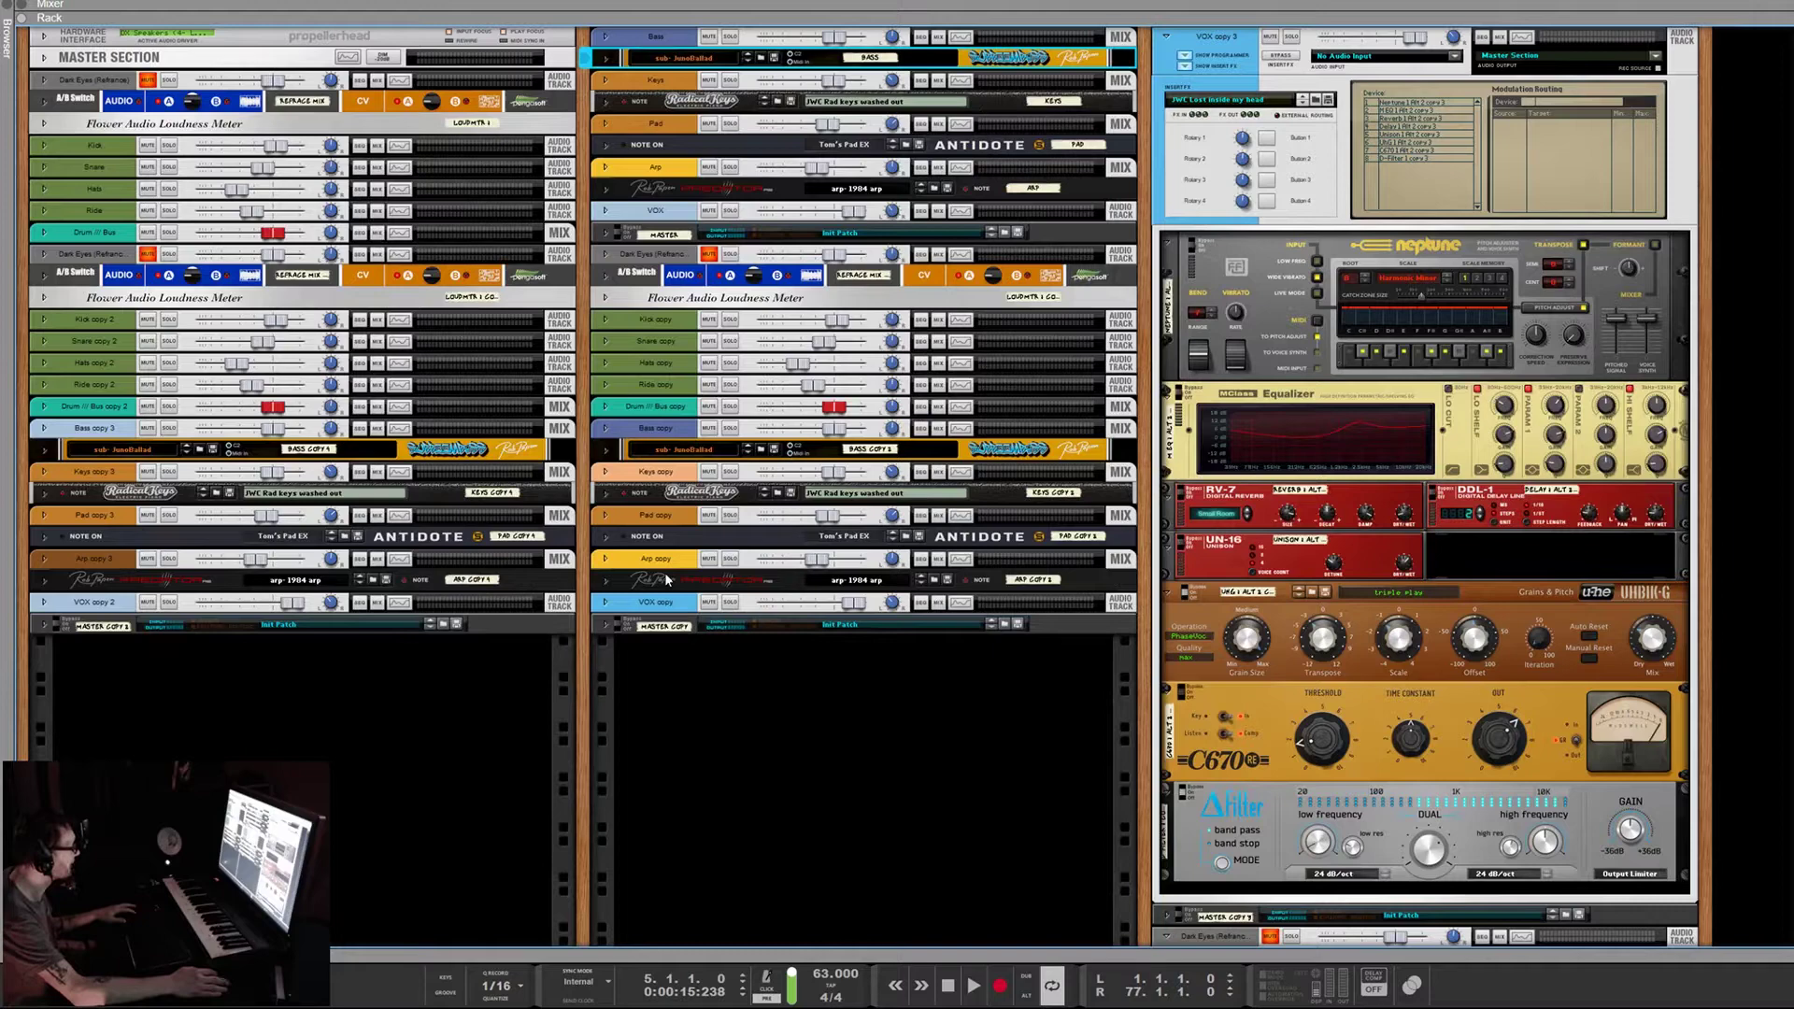
{"action": "scroll", "coordinate": [664, 572], "scroll_direction": "down", "scroll_amount": 5}
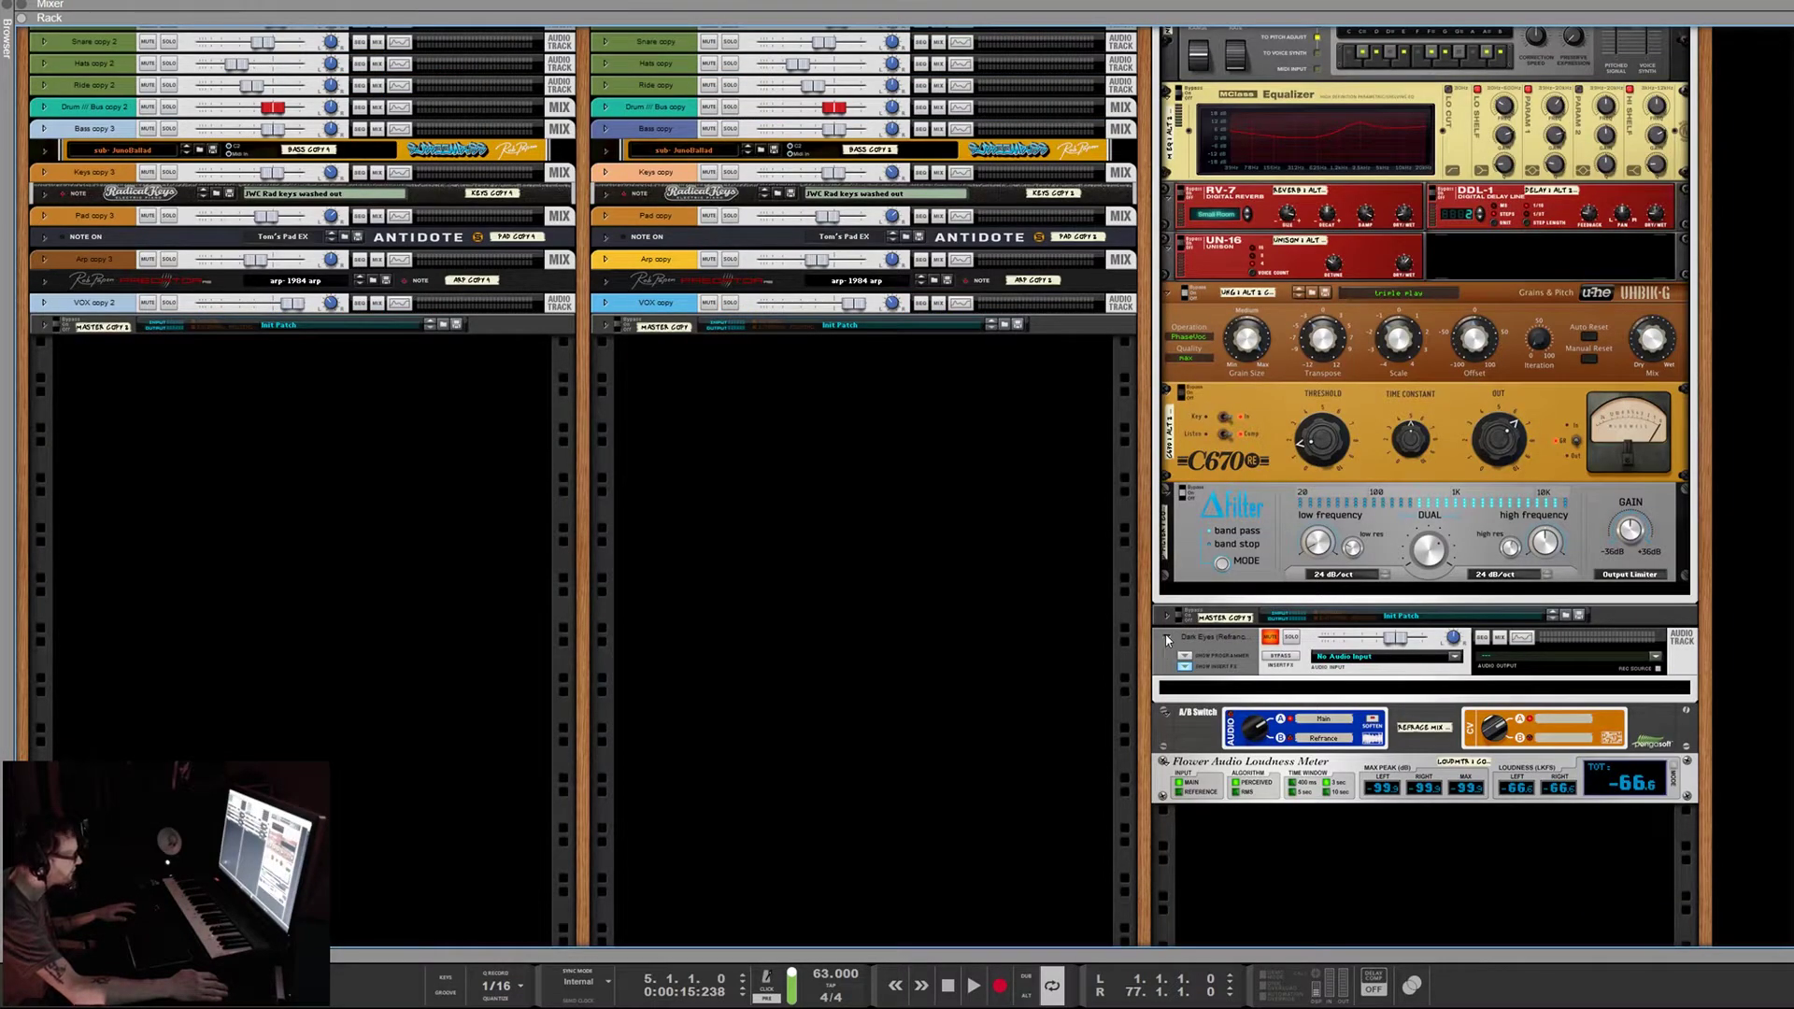
{"action": "left_click", "coordinate": [1165, 636]}
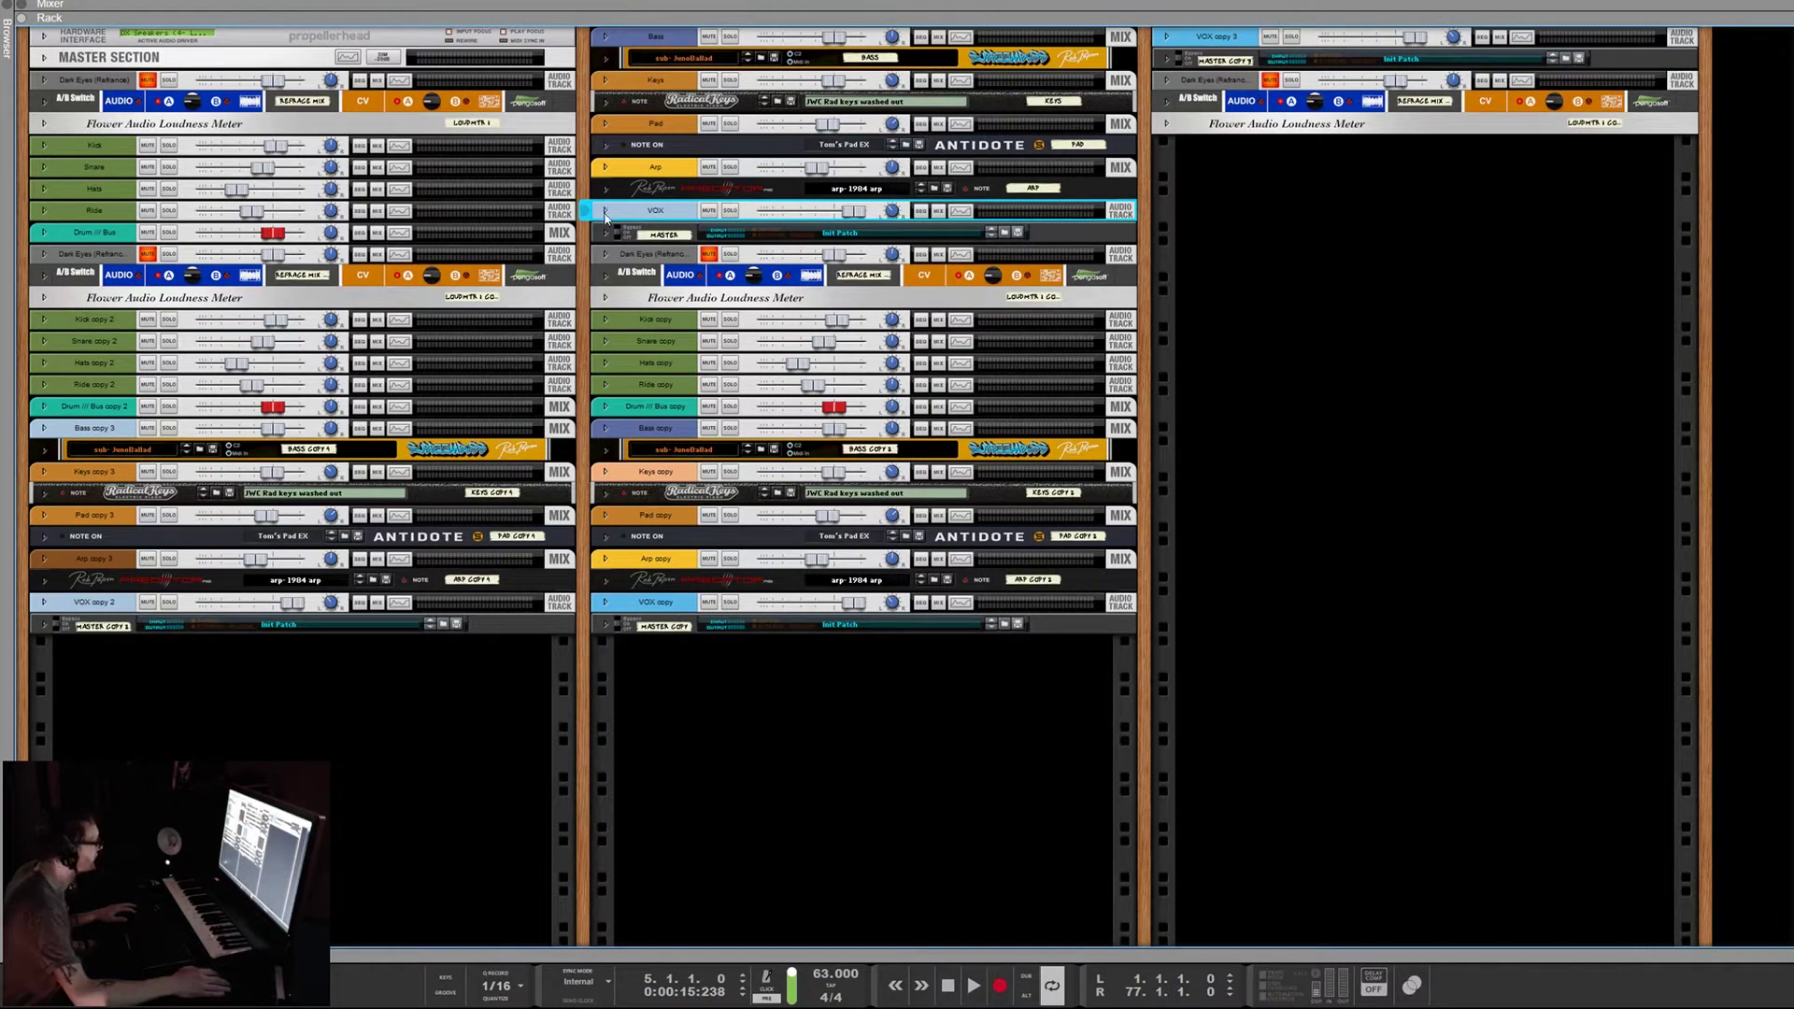
Unfold the VOX audio track in the second rack column and all of its insert effects
{"action": "left_click", "coordinate": [605, 212]}
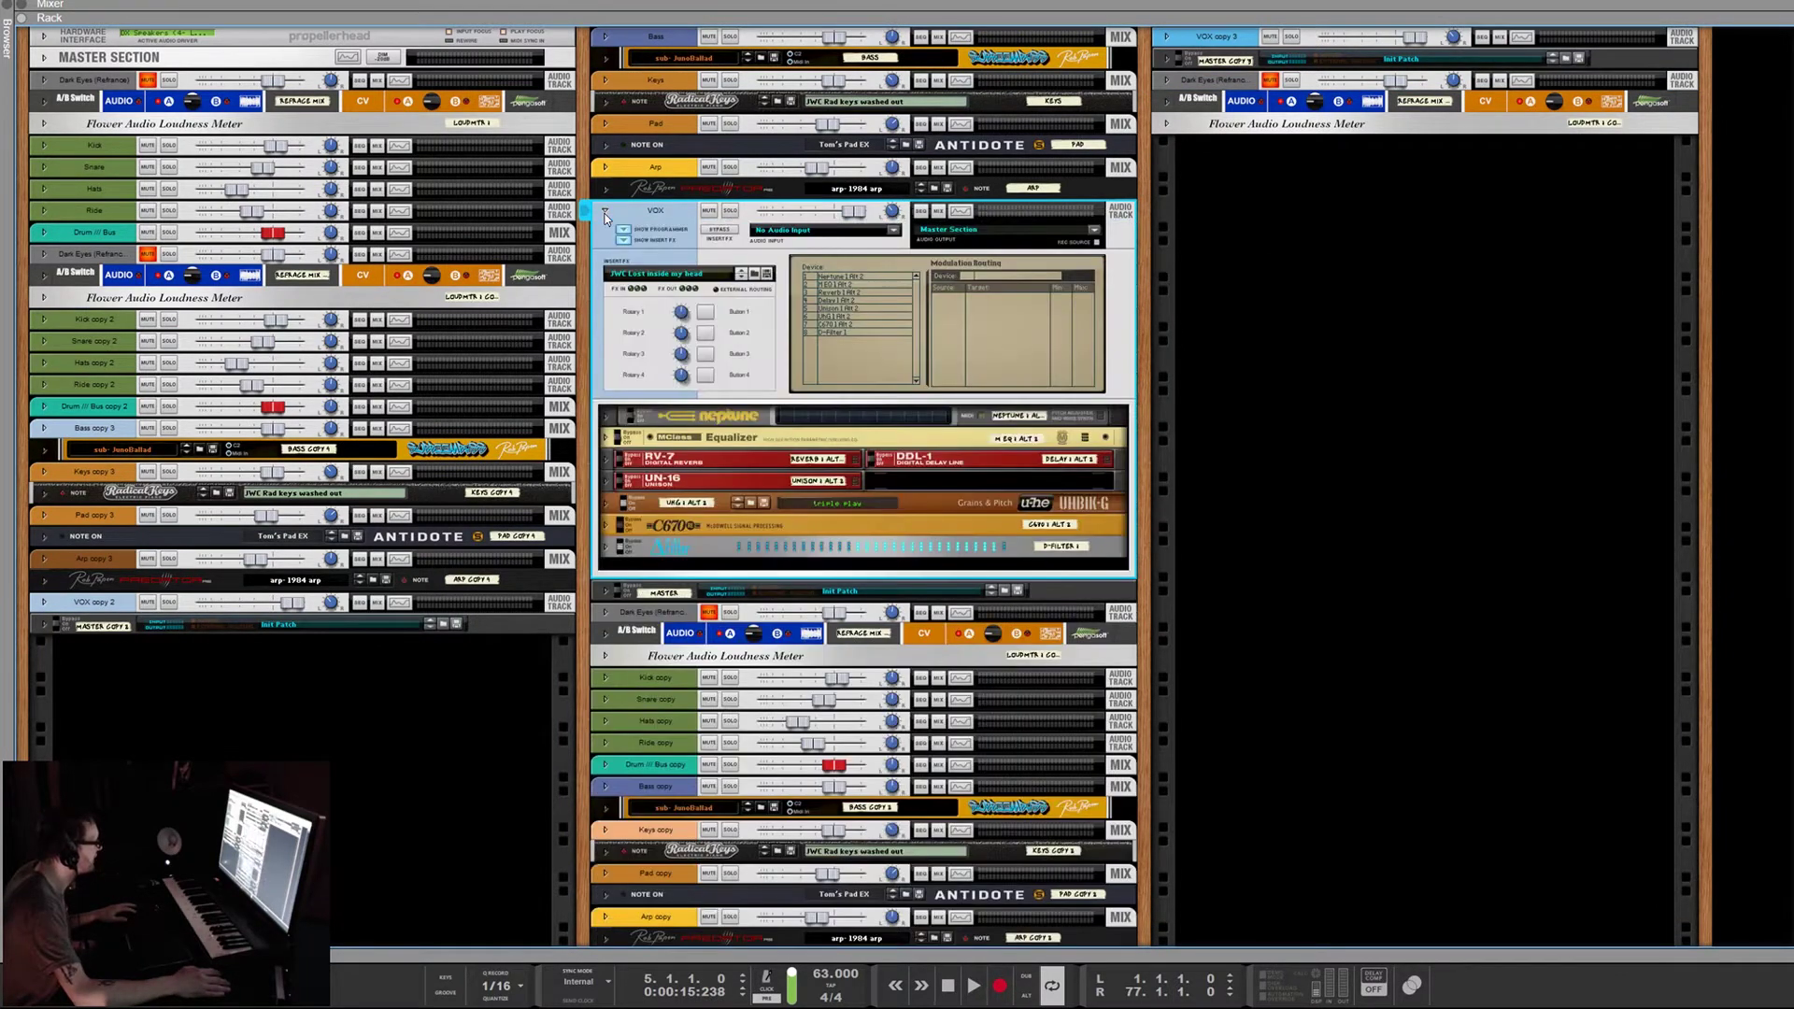
{"action": "left_click", "coordinate": [606, 416], "text": "alt"}
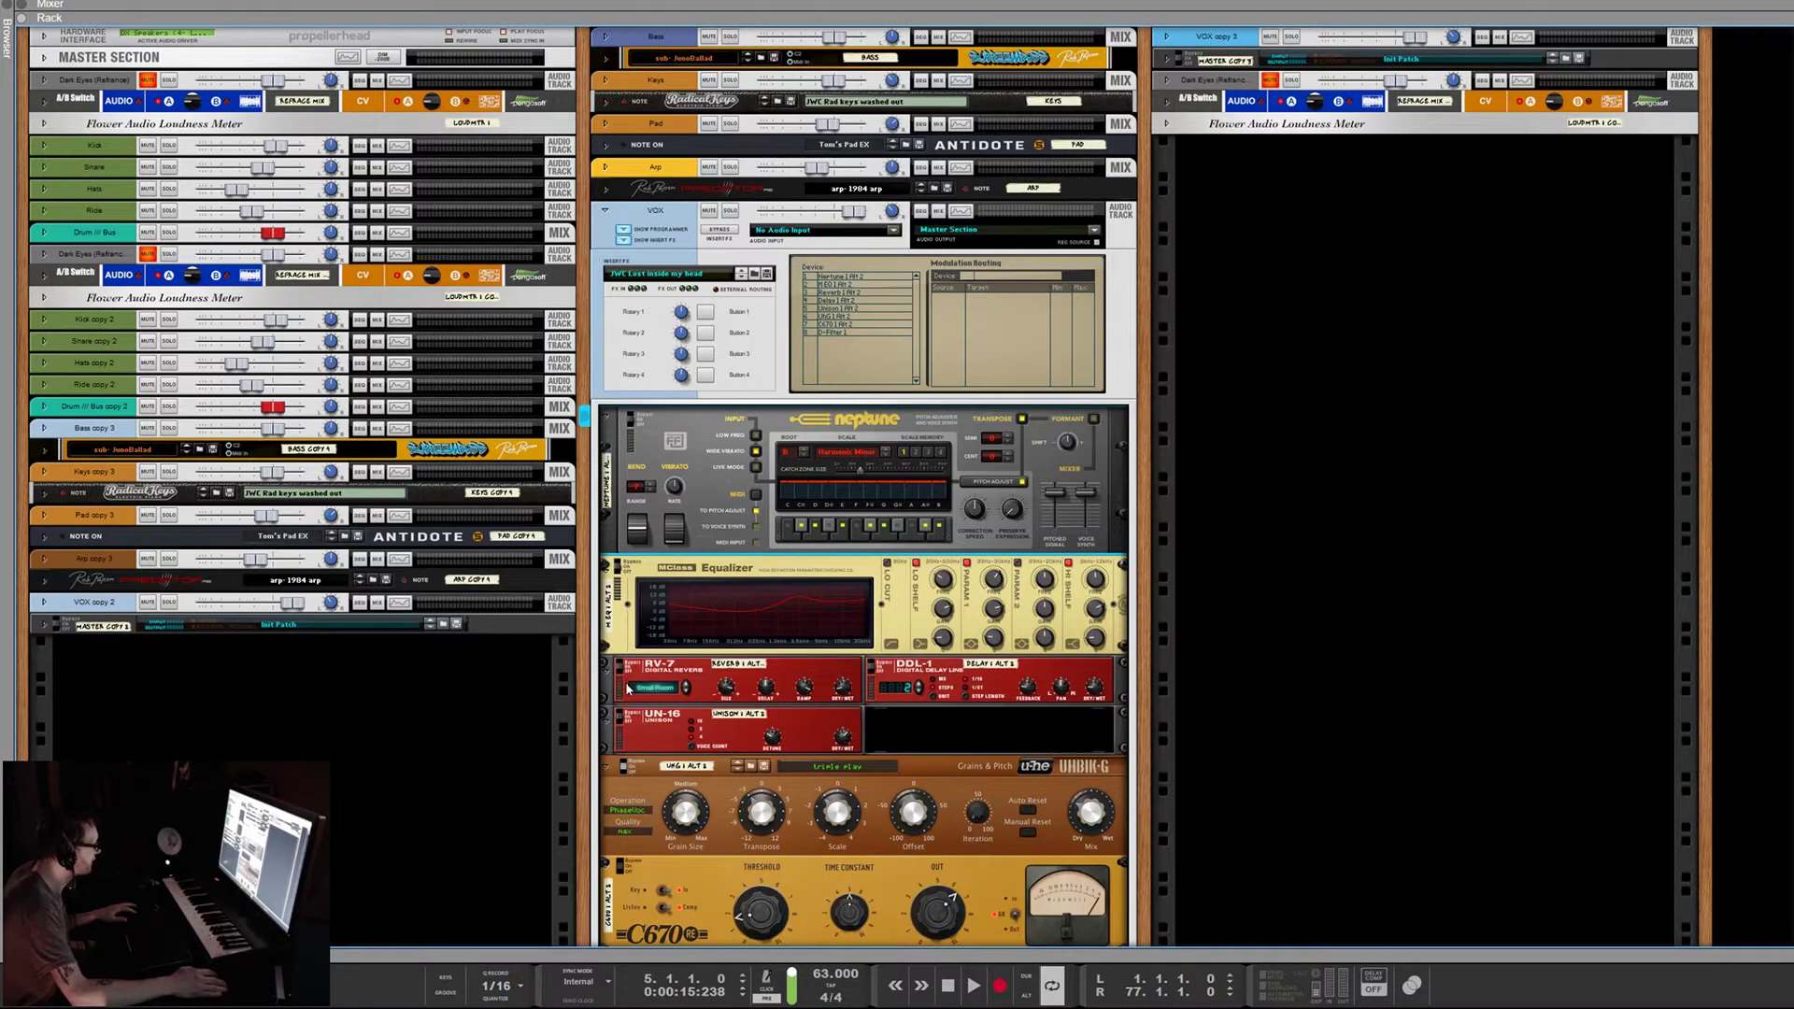
{"action": "scroll", "coordinate": [686, 697], "scroll_direction": "down", "scroll_amount": 5}
{"action": "scroll", "coordinate": [704, 698], "scroll_direction": "up", "scroll_amount": 3}
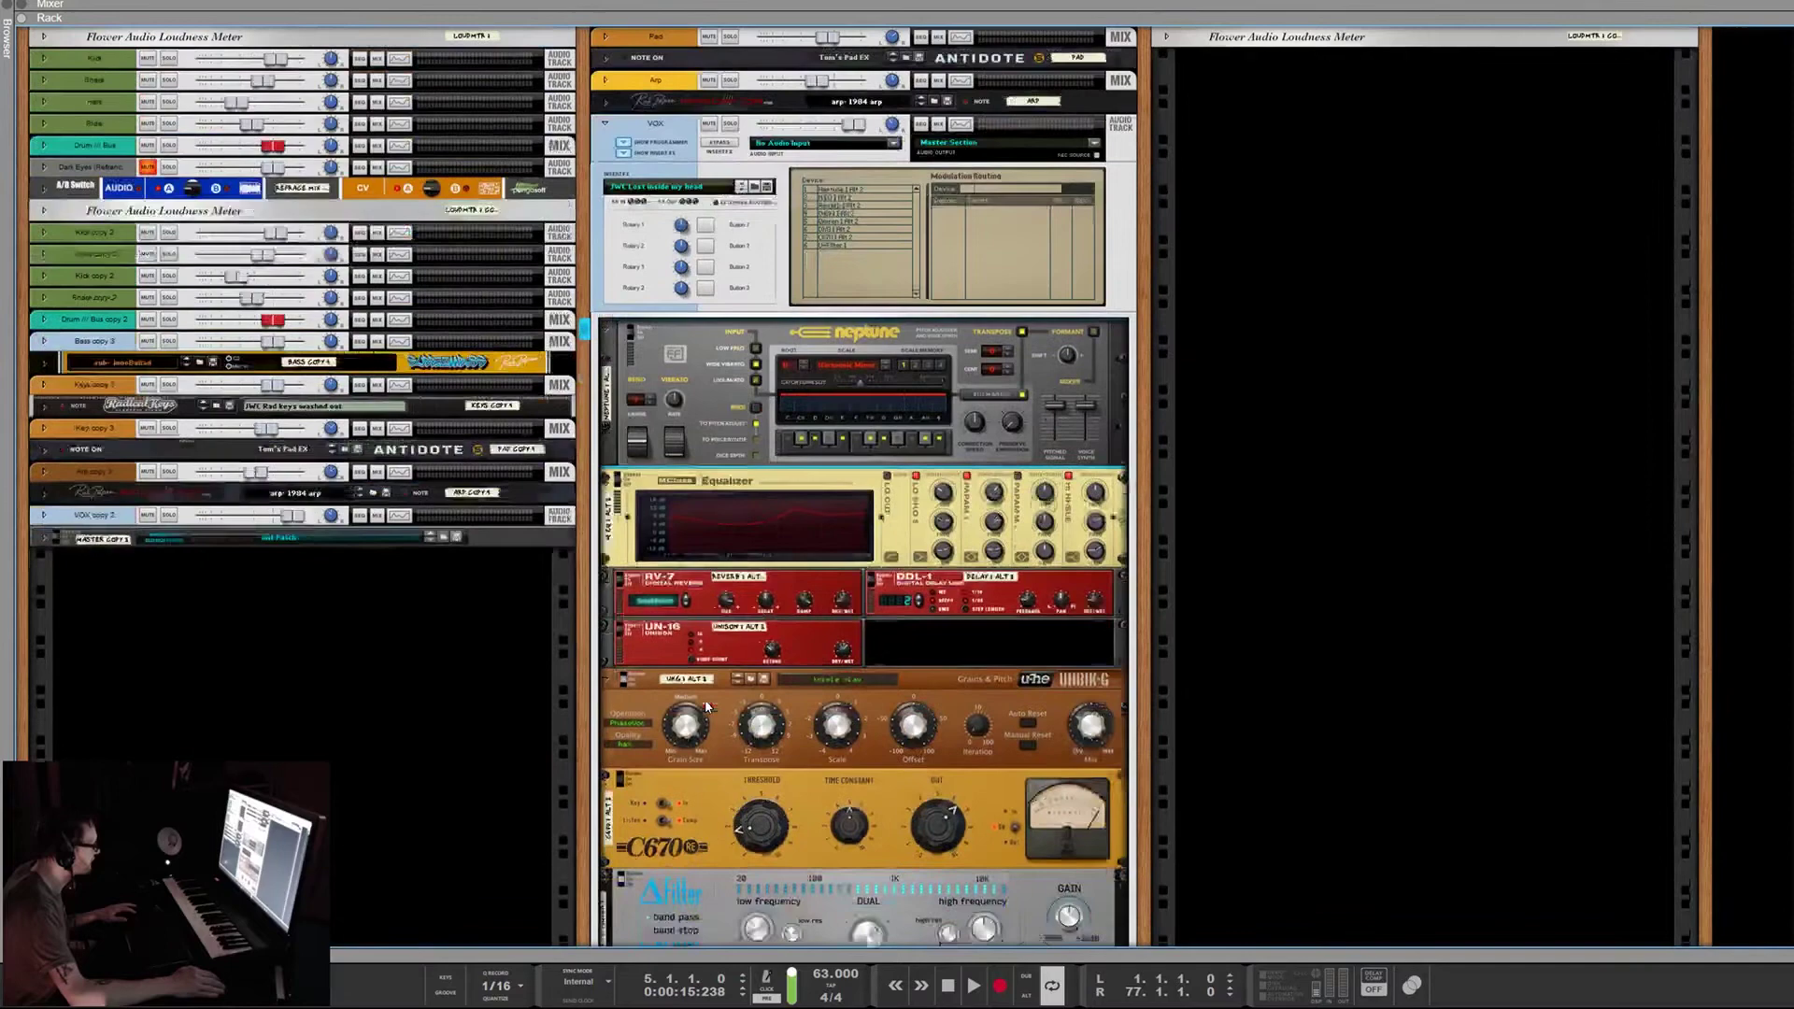
{"action": "scroll", "coordinate": [706, 699], "scroll_direction": "down", "scroll_amount": 4}
{"action": "scroll", "coordinate": [708, 702], "scroll_direction": "up", "scroll_amount": 2}
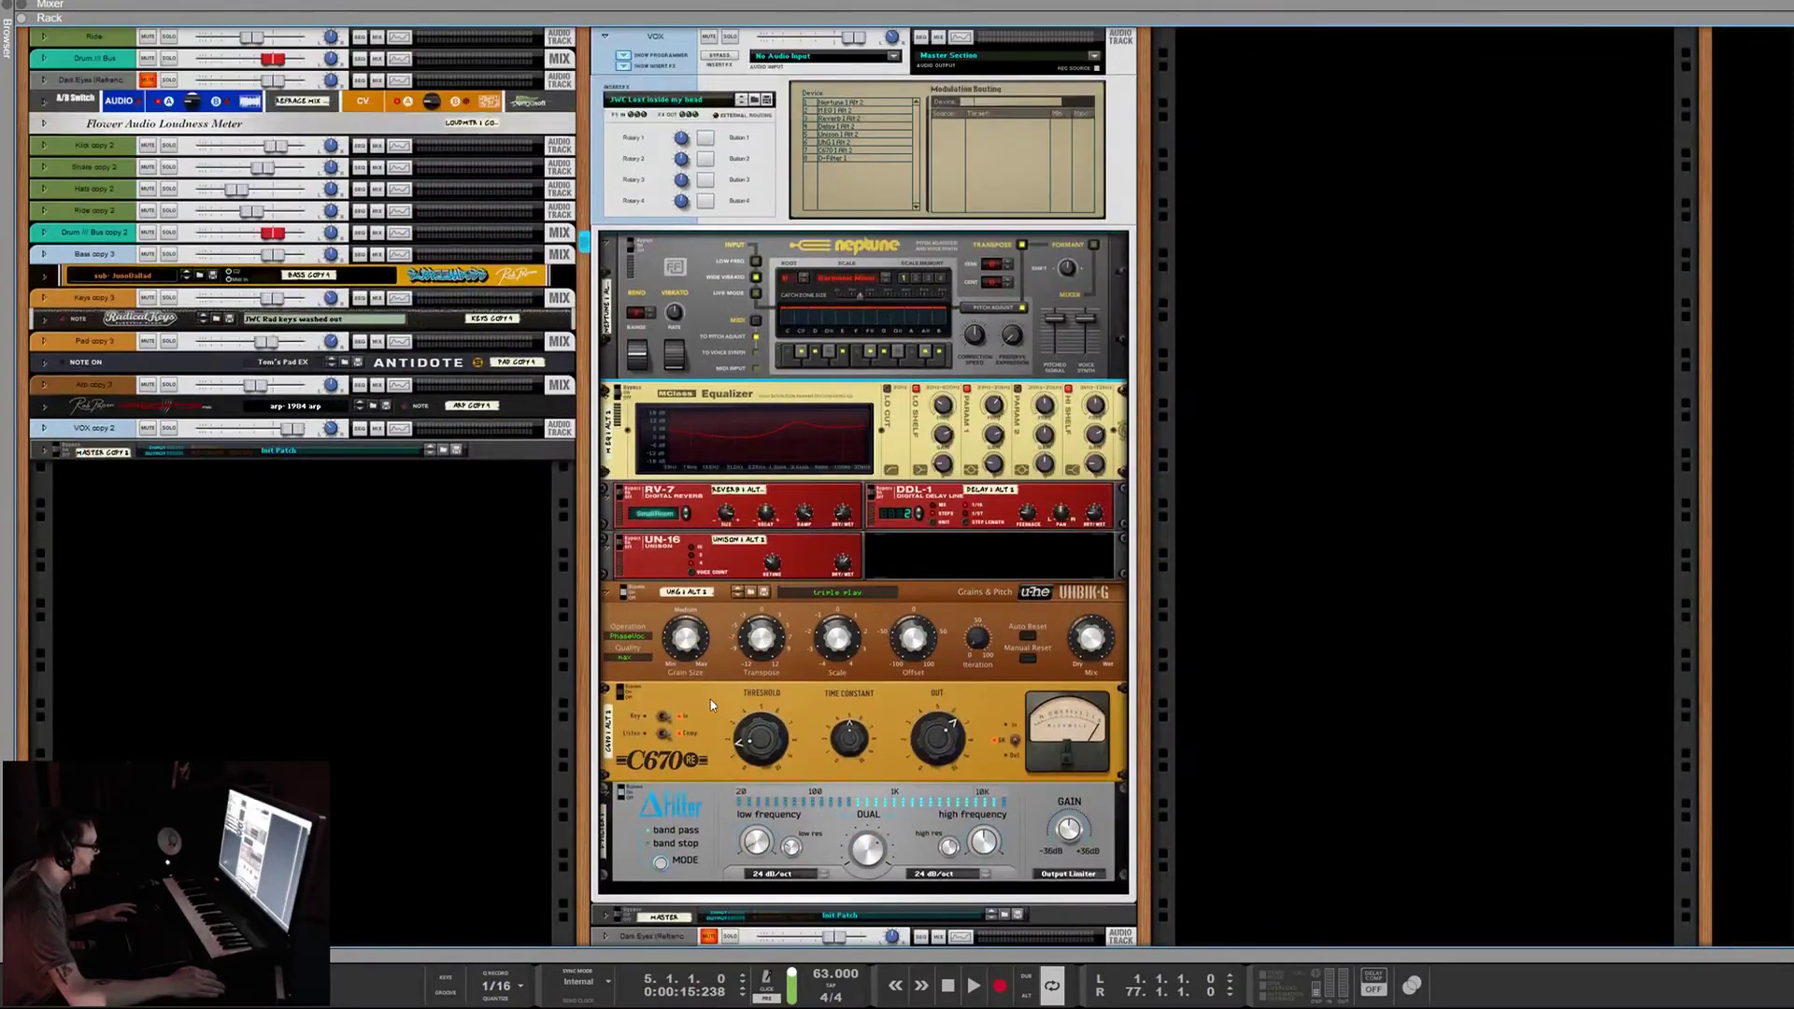
Fold all insert effects of the VOX track and the VOX track itself
{"action": "left_click", "coordinate": [608, 396], "text": "alt"}
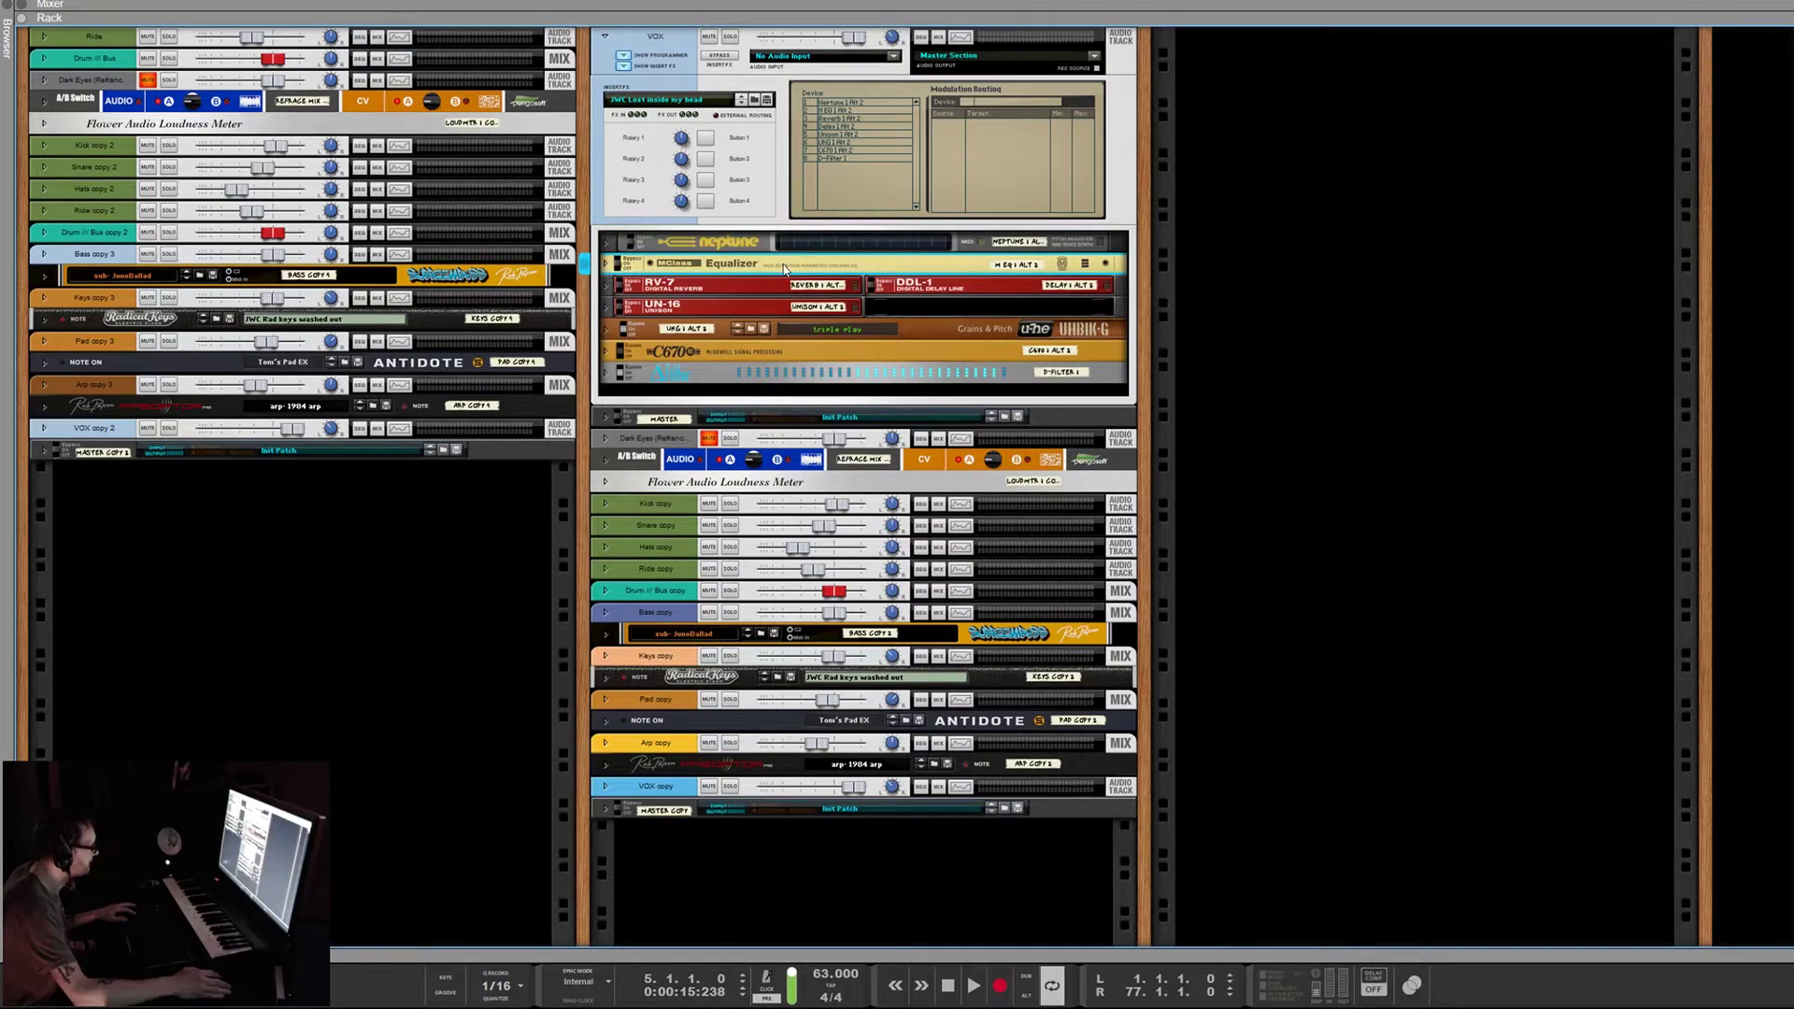
{"action": "scroll", "coordinate": [669, 393], "scroll_direction": "up", "scroll_amount": 4}
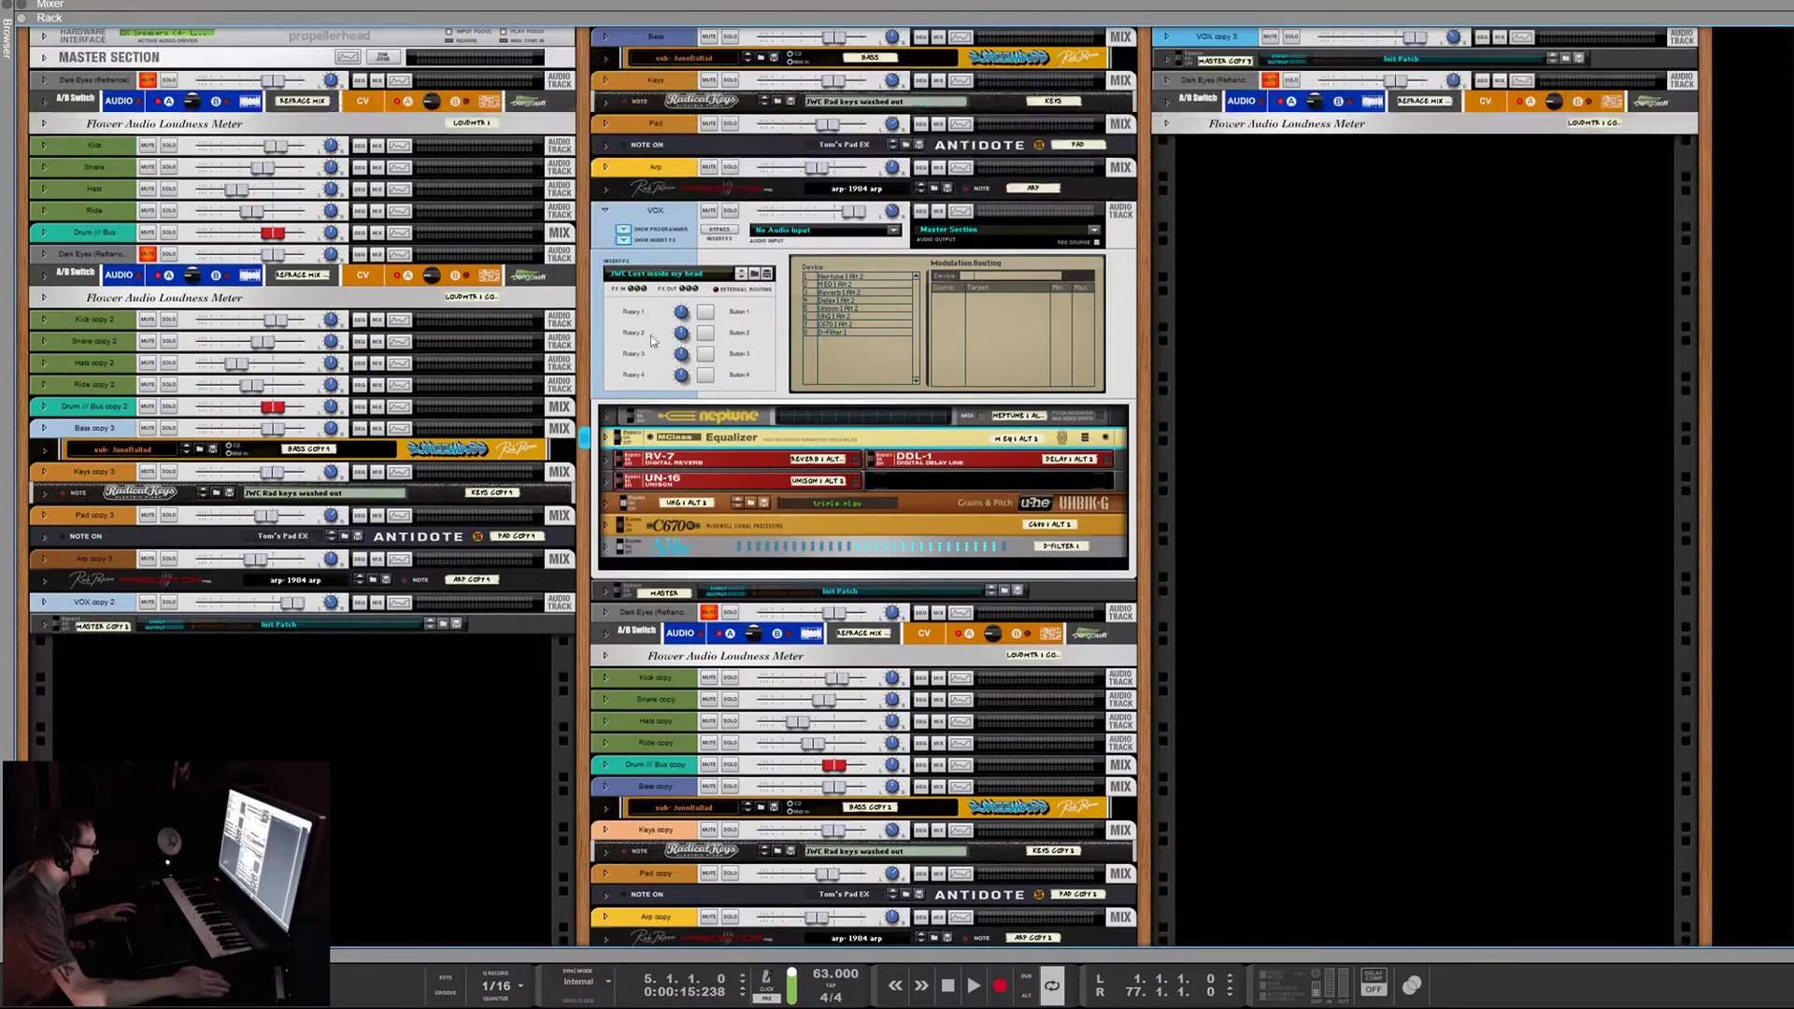
{"action": "left_click", "coordinate": [605, 213]}
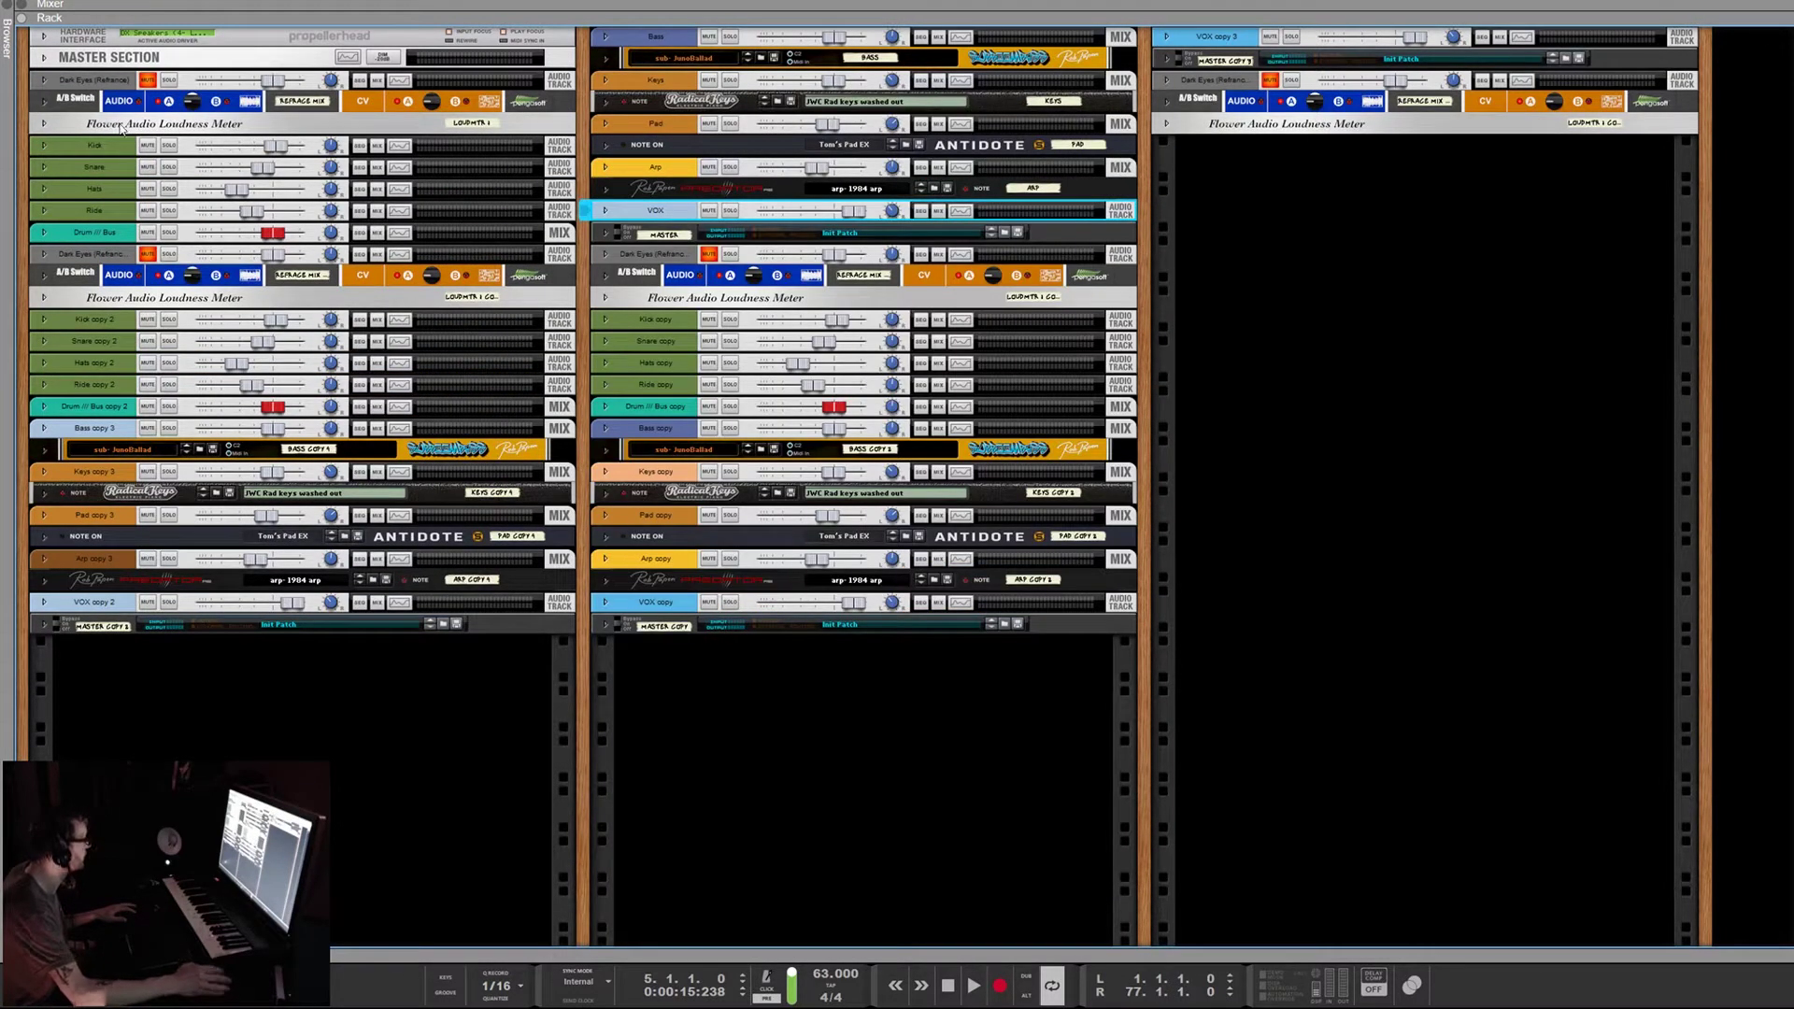
Unfold all devices in the first rack column at once and look them over
{"action": "left_click", "coordinate": [44, 344], "text": "alt"}
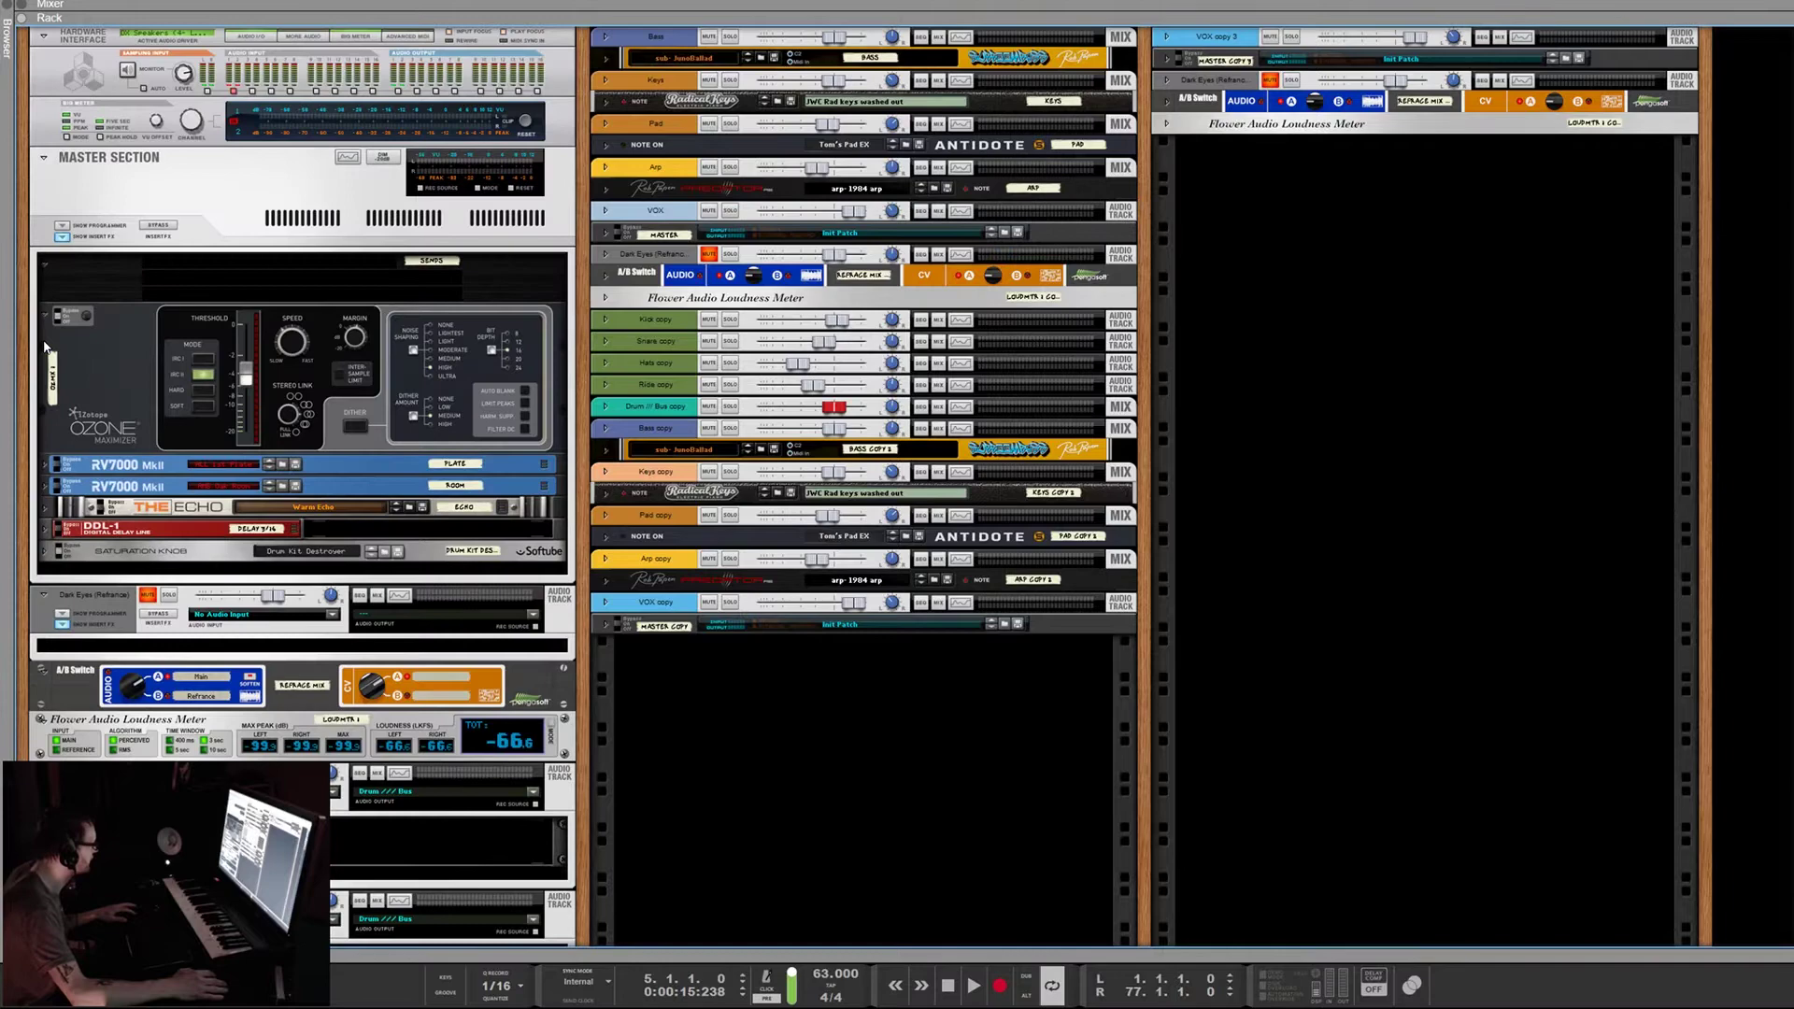
{"action": "scroll", "coordinate": [250, 375], "scroll_direction": "down", "scroll_amount": 10}
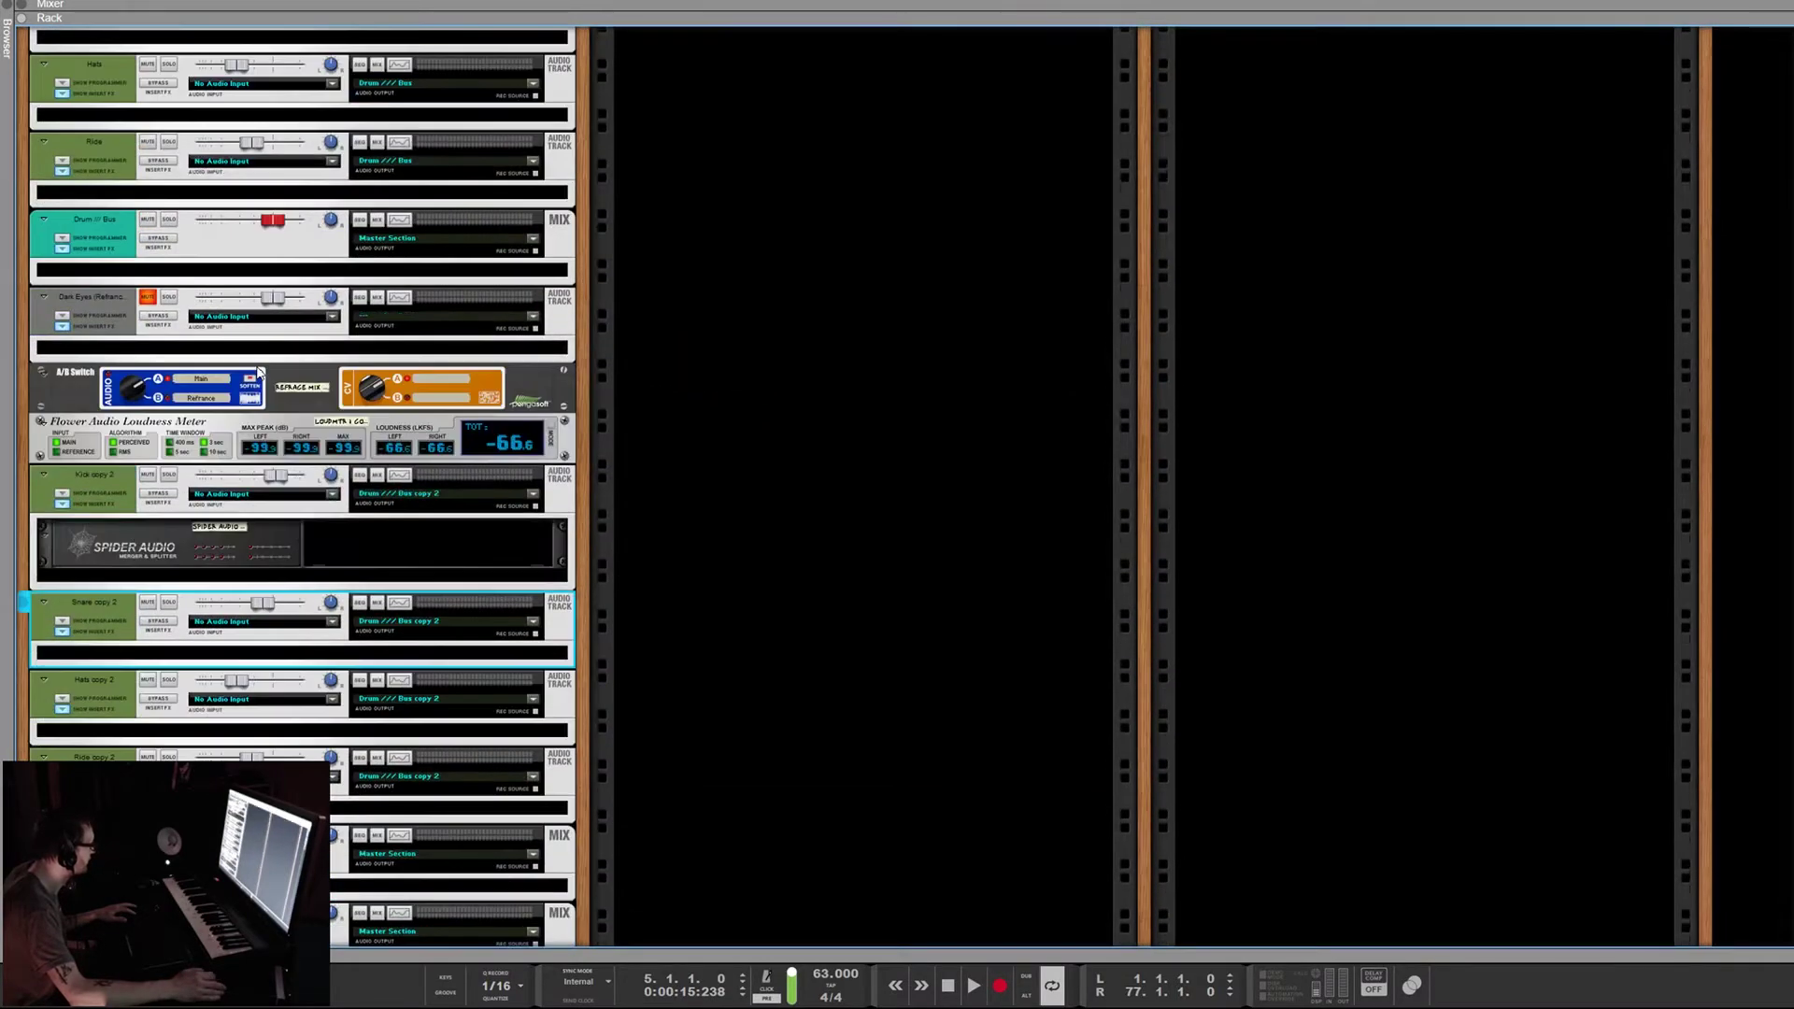
Unfold all devices in the second rack column at once and look them over
{"action": "scroll", "coordinate": [257, 374], "scroll_direction": "down", "scroll_amount": 3}
{"action": "scroll", "coordinate": [257, 373], "scroll_direction": "up", "scroll_amount": 10}
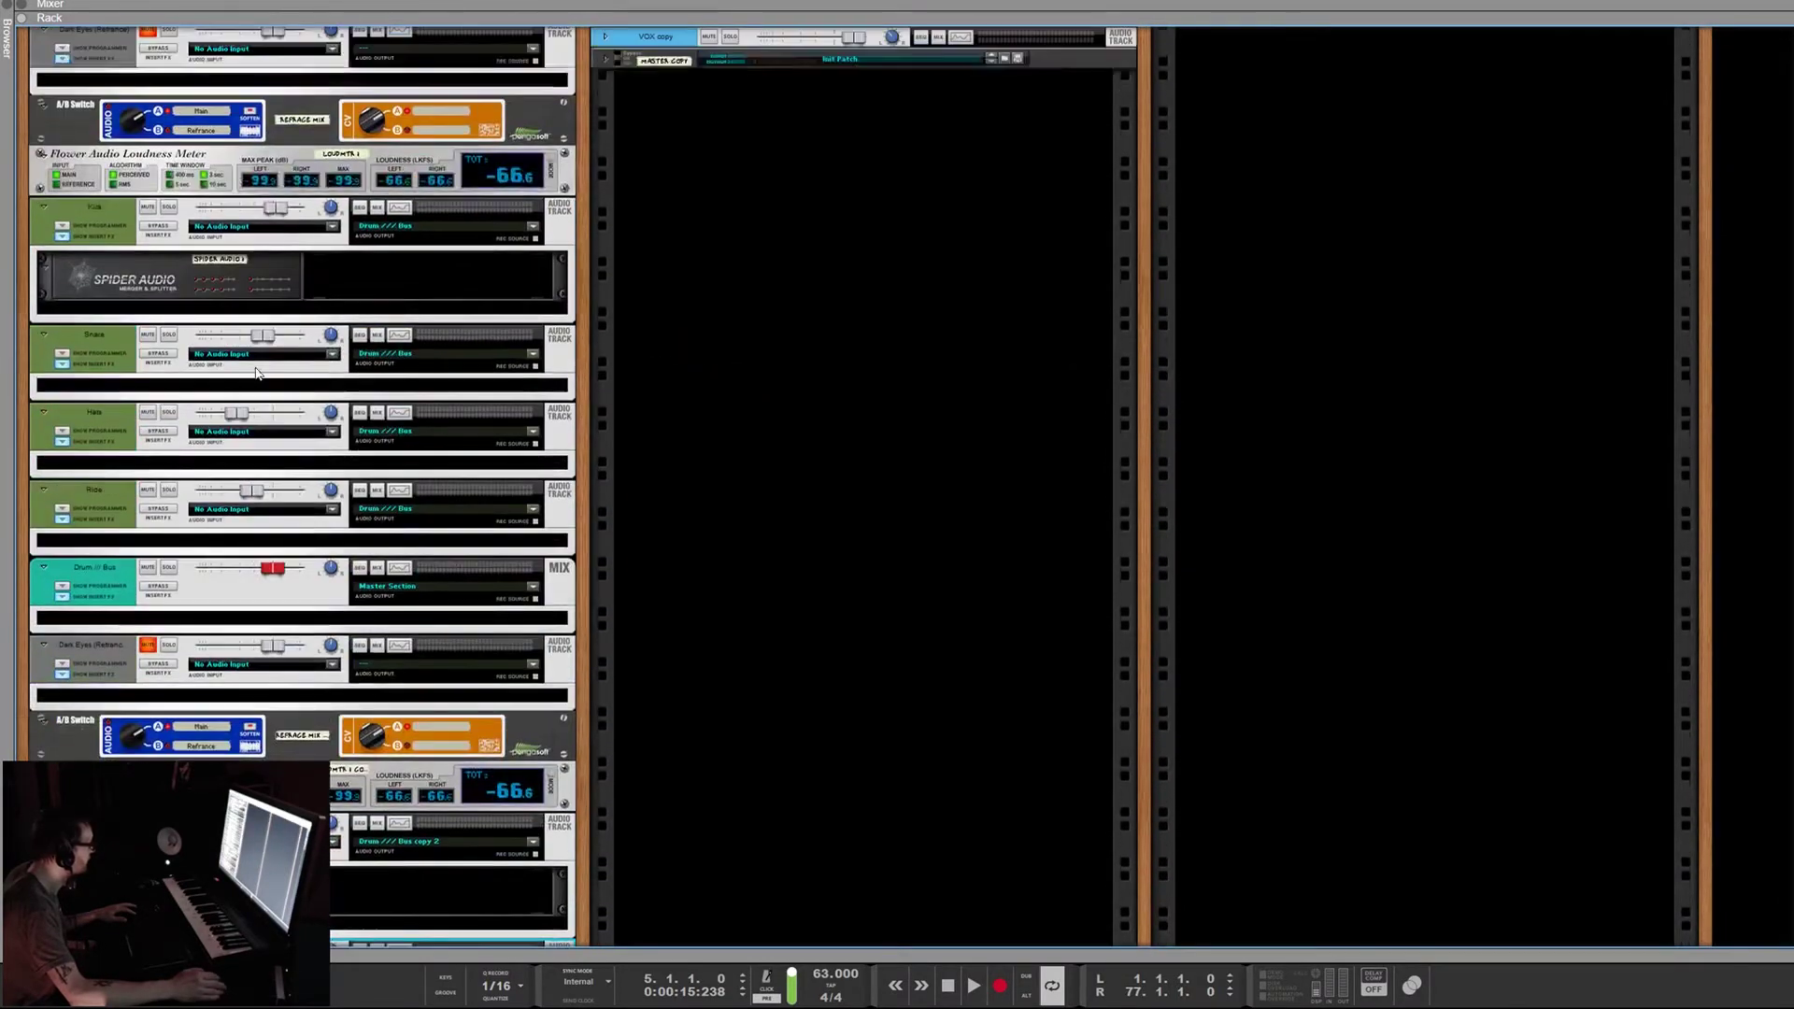
{"action": "scroll", "coordinate": [257, 374], "scroll_direction": "up", "scroll_amount": 3}
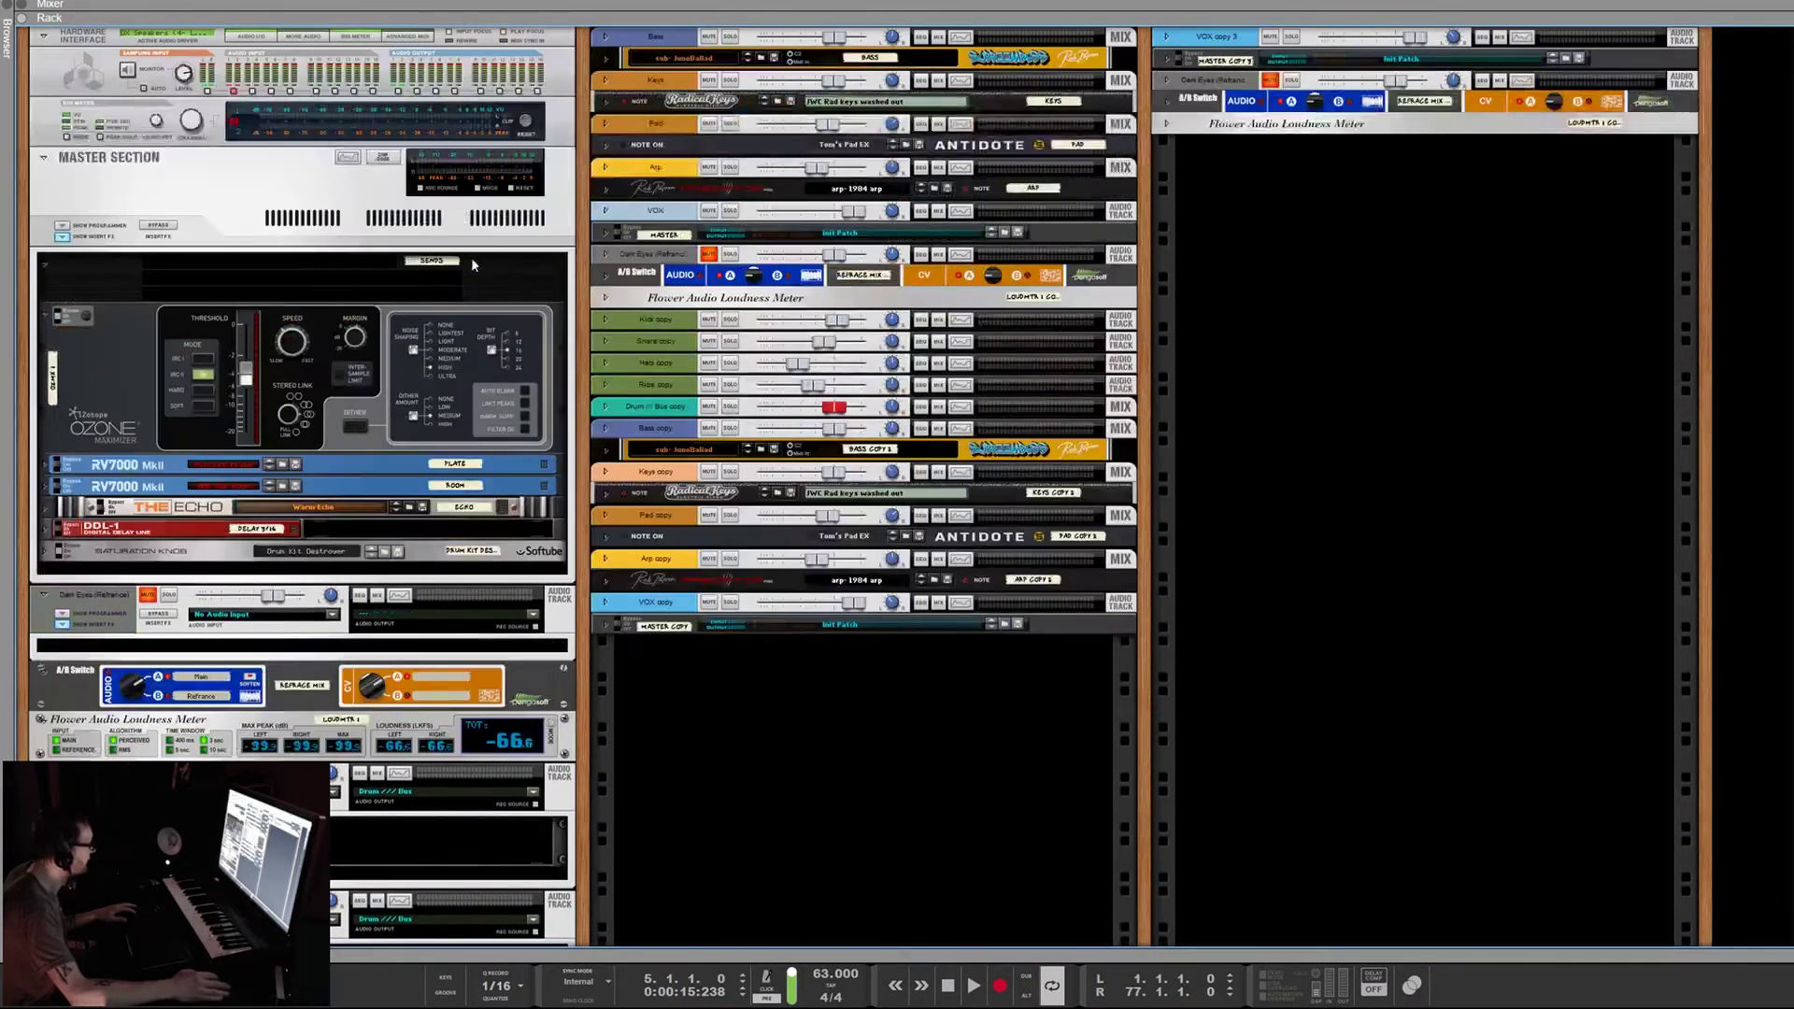
{"action": "left_click", "coordinate": [606, 320], "text": "alt"}
{"action": "scroll", "coordinate": [732, 337], "scroll_direction": "down", "scroll_amount": 12}
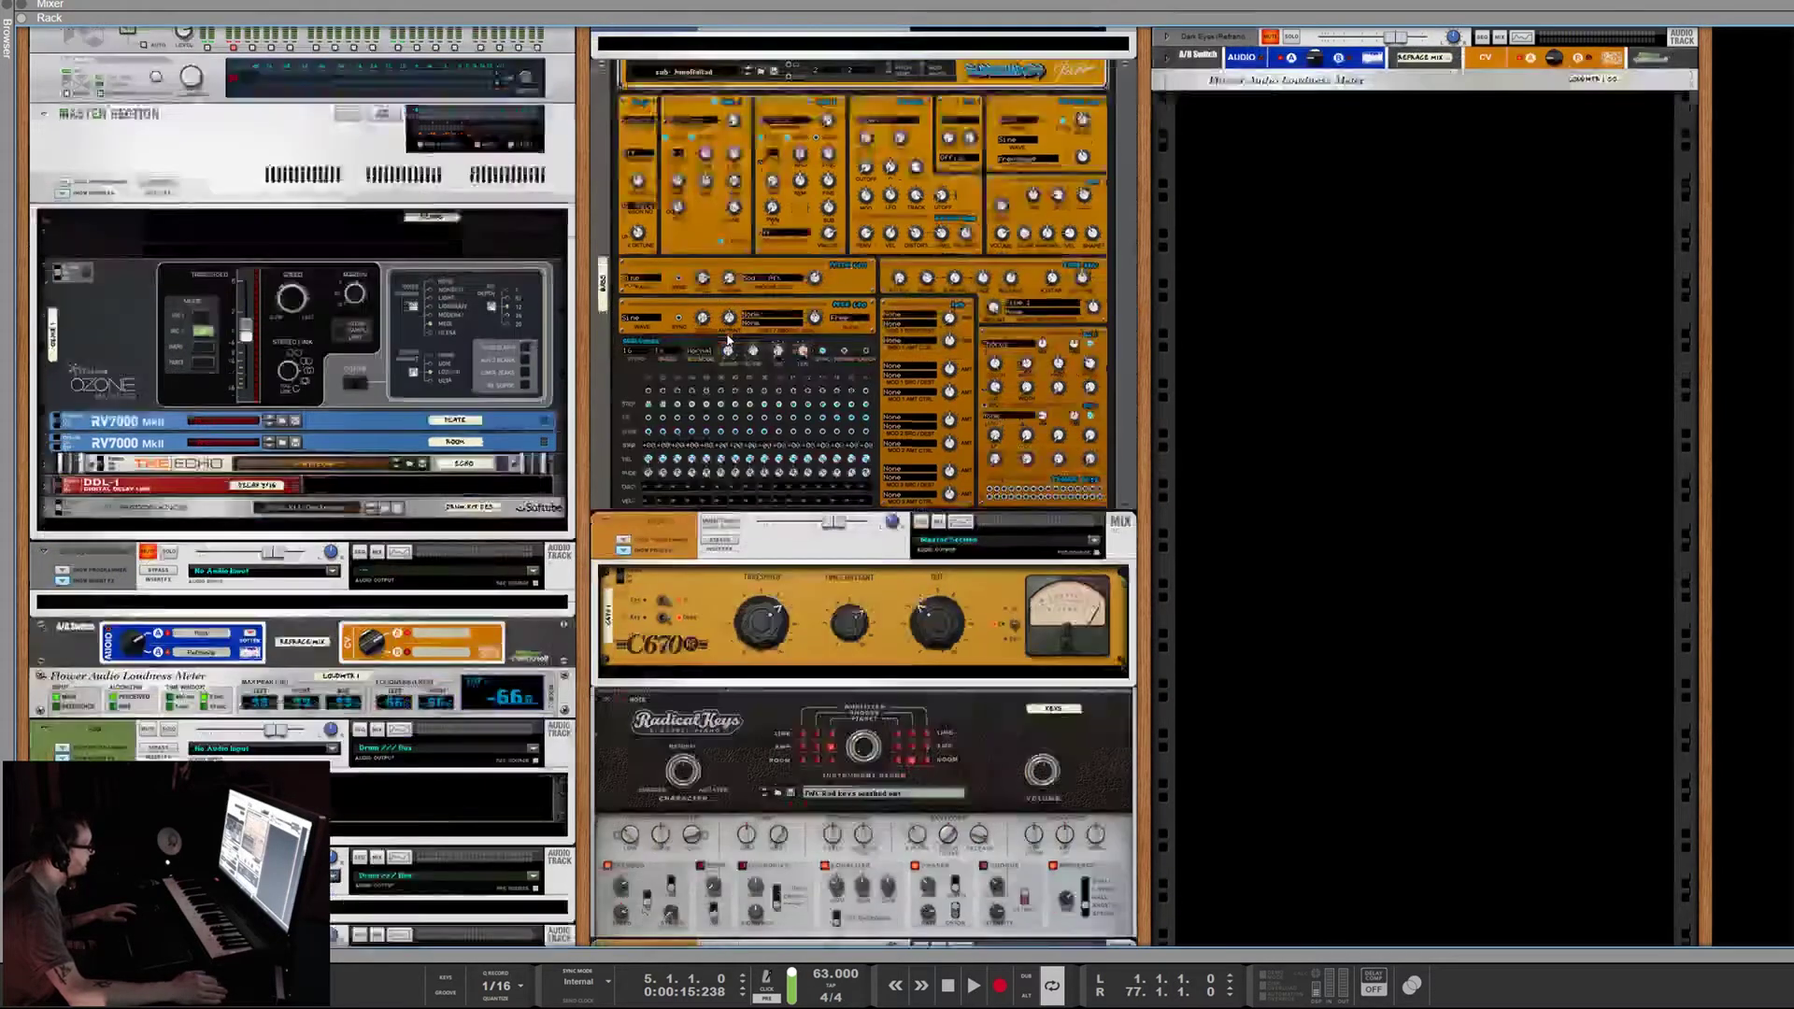
{"action": "scroll", "coordinate": [732, 338], "scroll_direction": "up", "scroll_amount": 10}
{"action": "scroll", "coordinate": [730, 342], "scroll_direction": "up", "scroll_amount": 2}
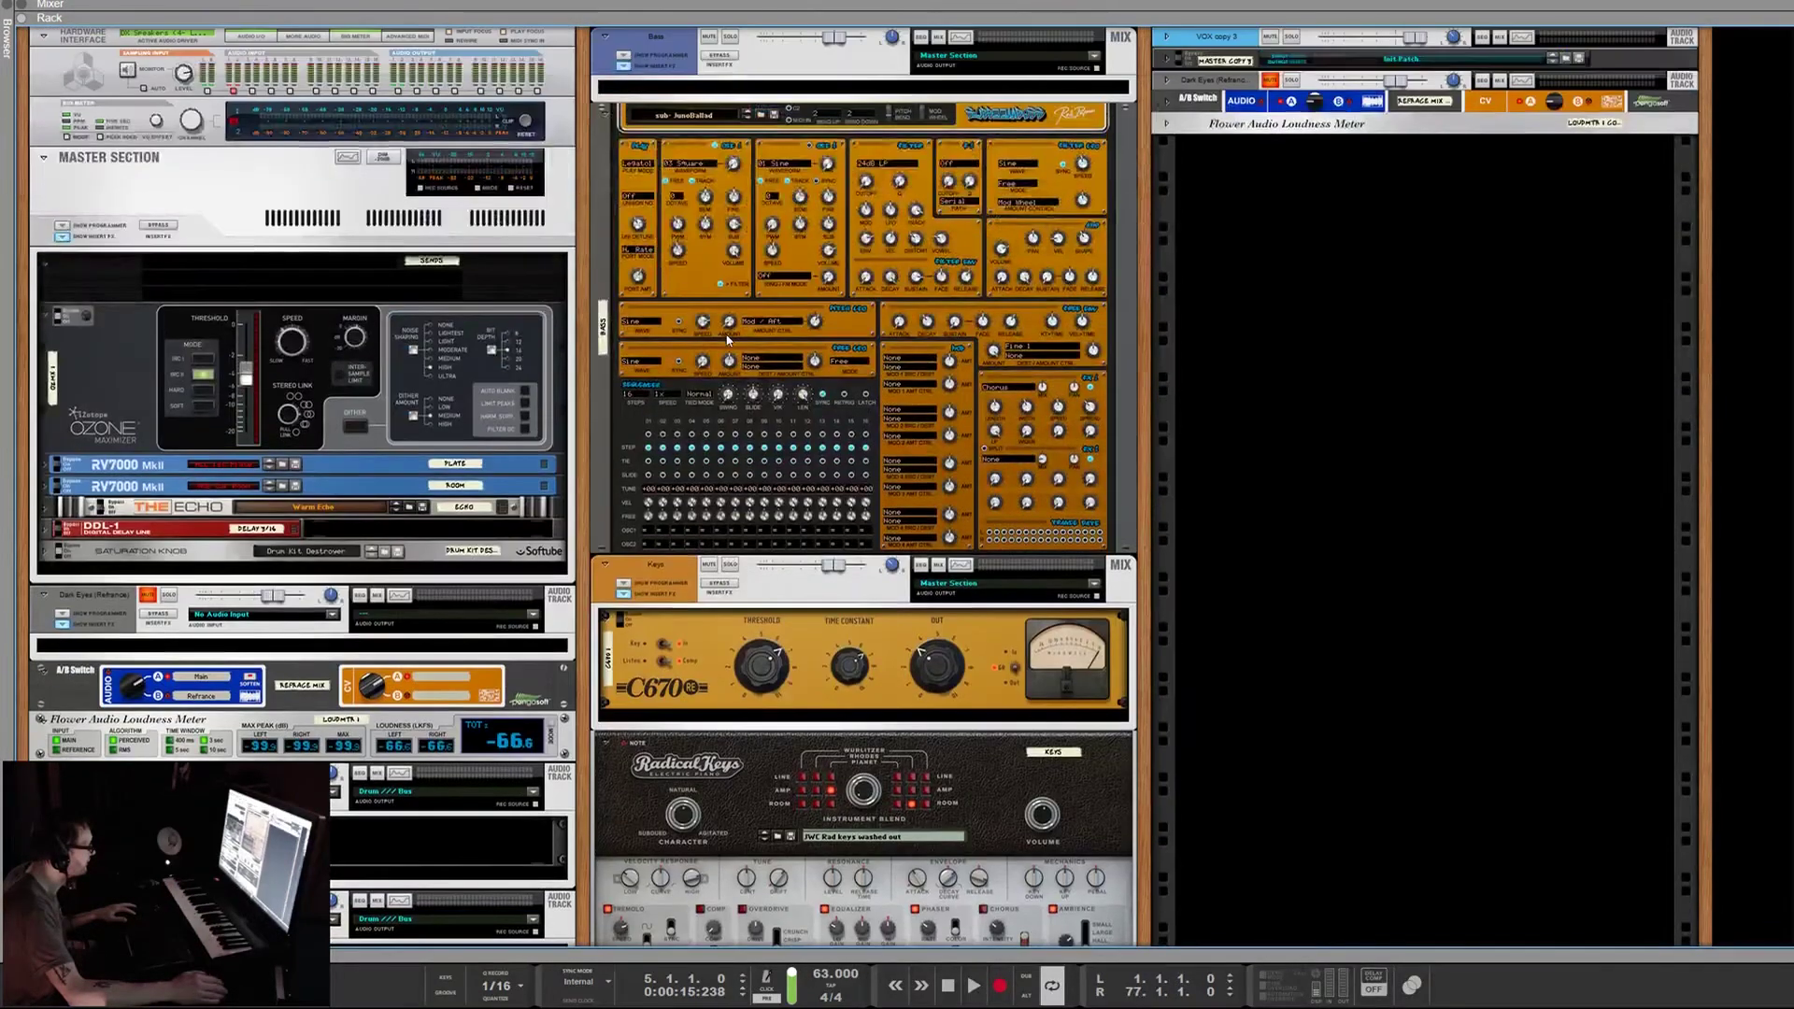
Unfold all devices in the third rack column at once and look through them
{"action": "left_click", "coordinate": [1170, 59], "text": "alt"}
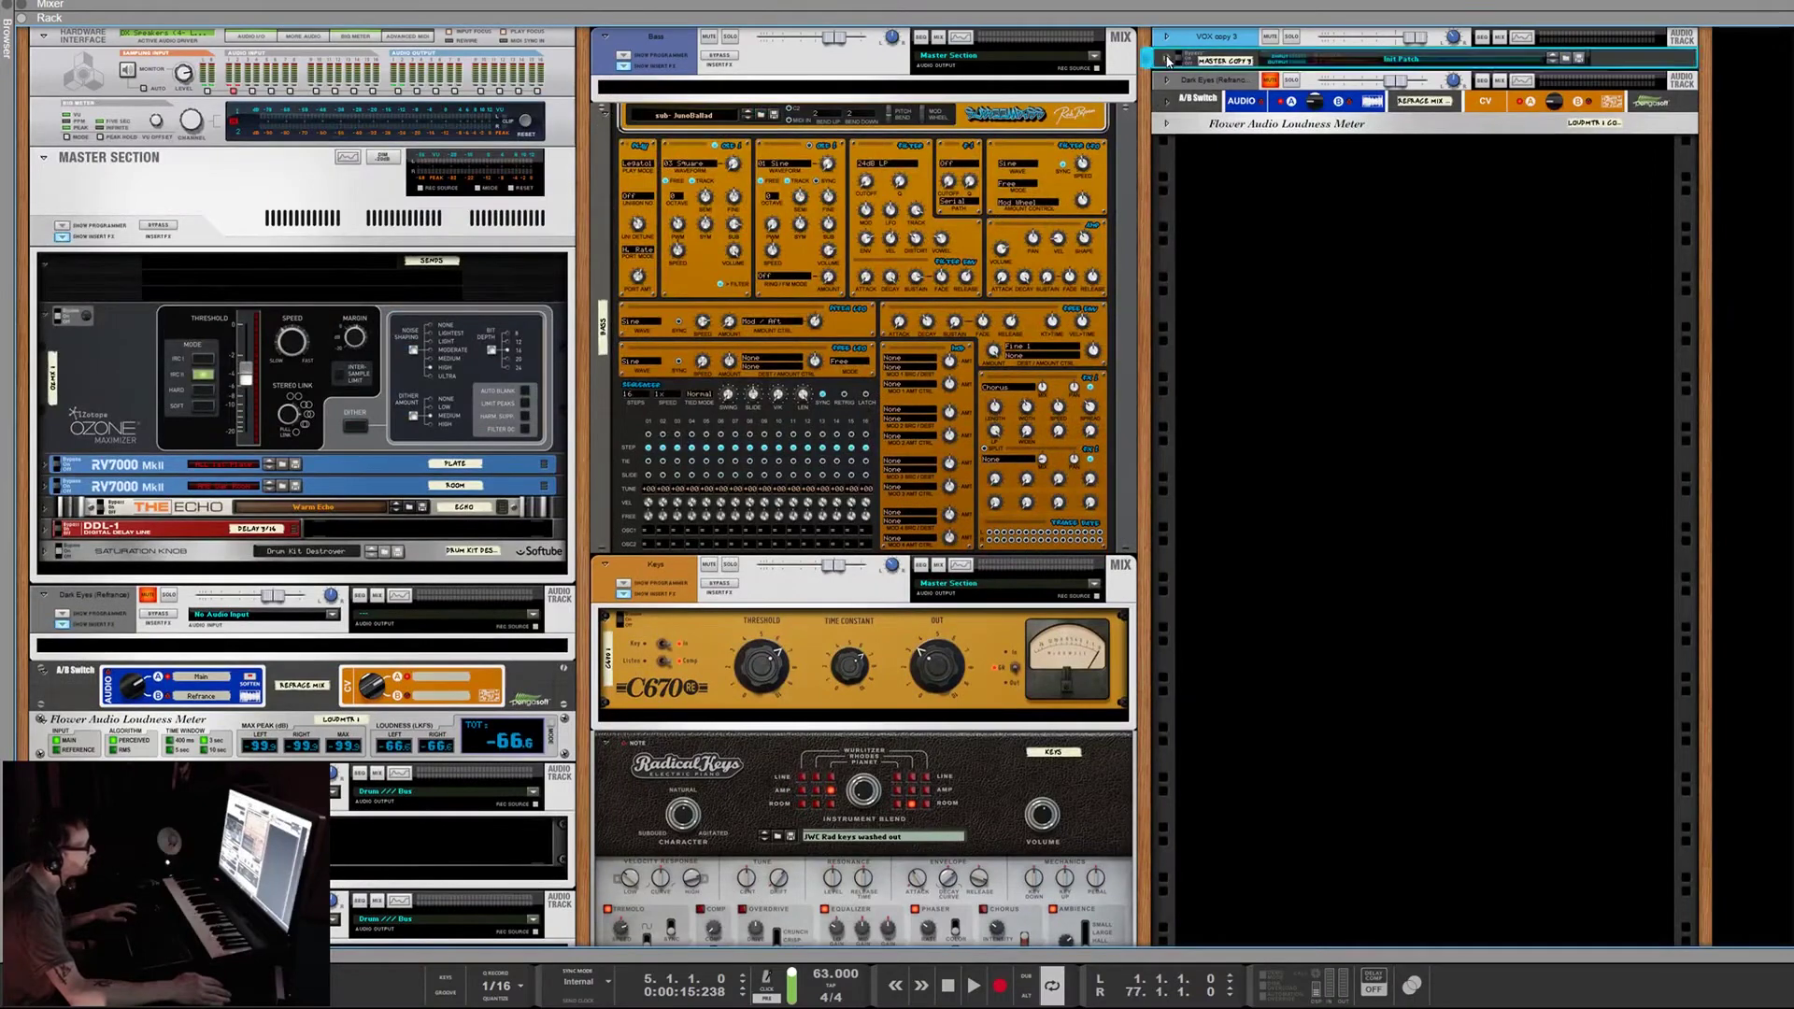
{"action": "scroll", "coordinate": [921, 360], "scroll_direction": "down", "scroll_amount": 8}
{"action": "scroll", "coordinate": [920, 360], "scroll_direction": "up", "scroll_amount": 8}
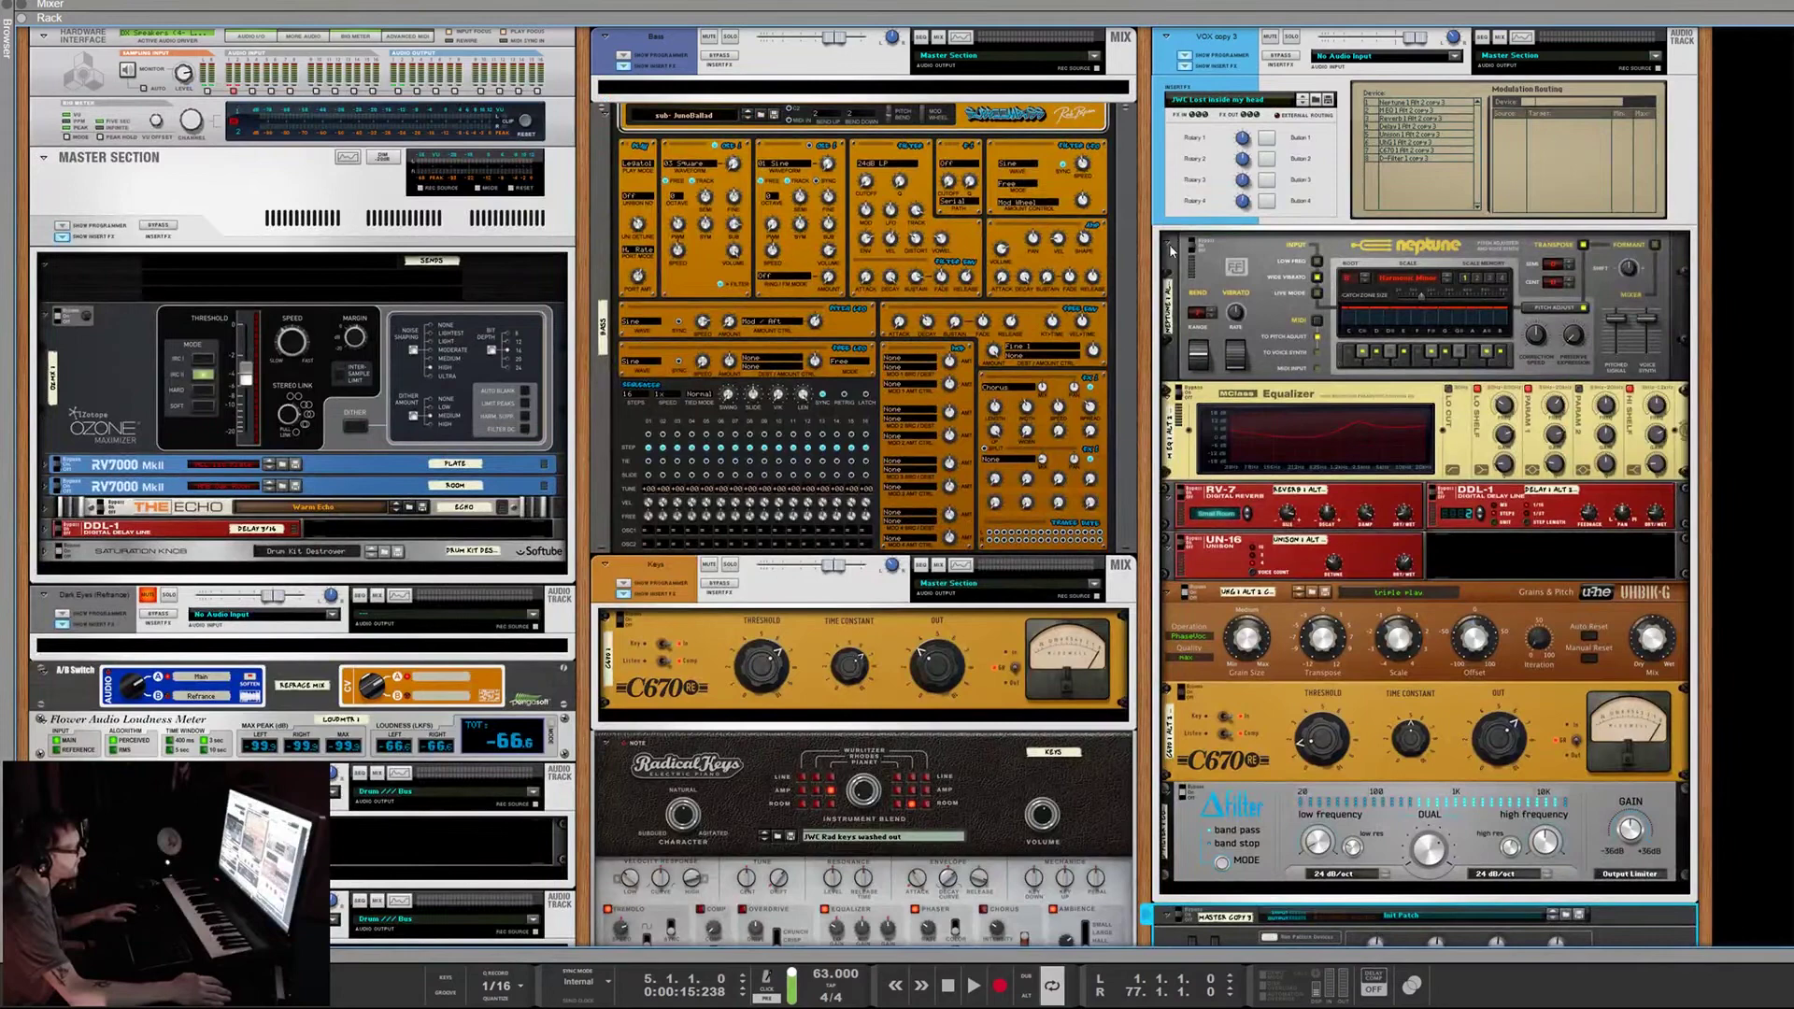
Fold all insert effects of the VOX copy 3 track together, and fold the entire third rack column
{"action": "left_click", "coordinate": [1170, 248], "text": "alt"}
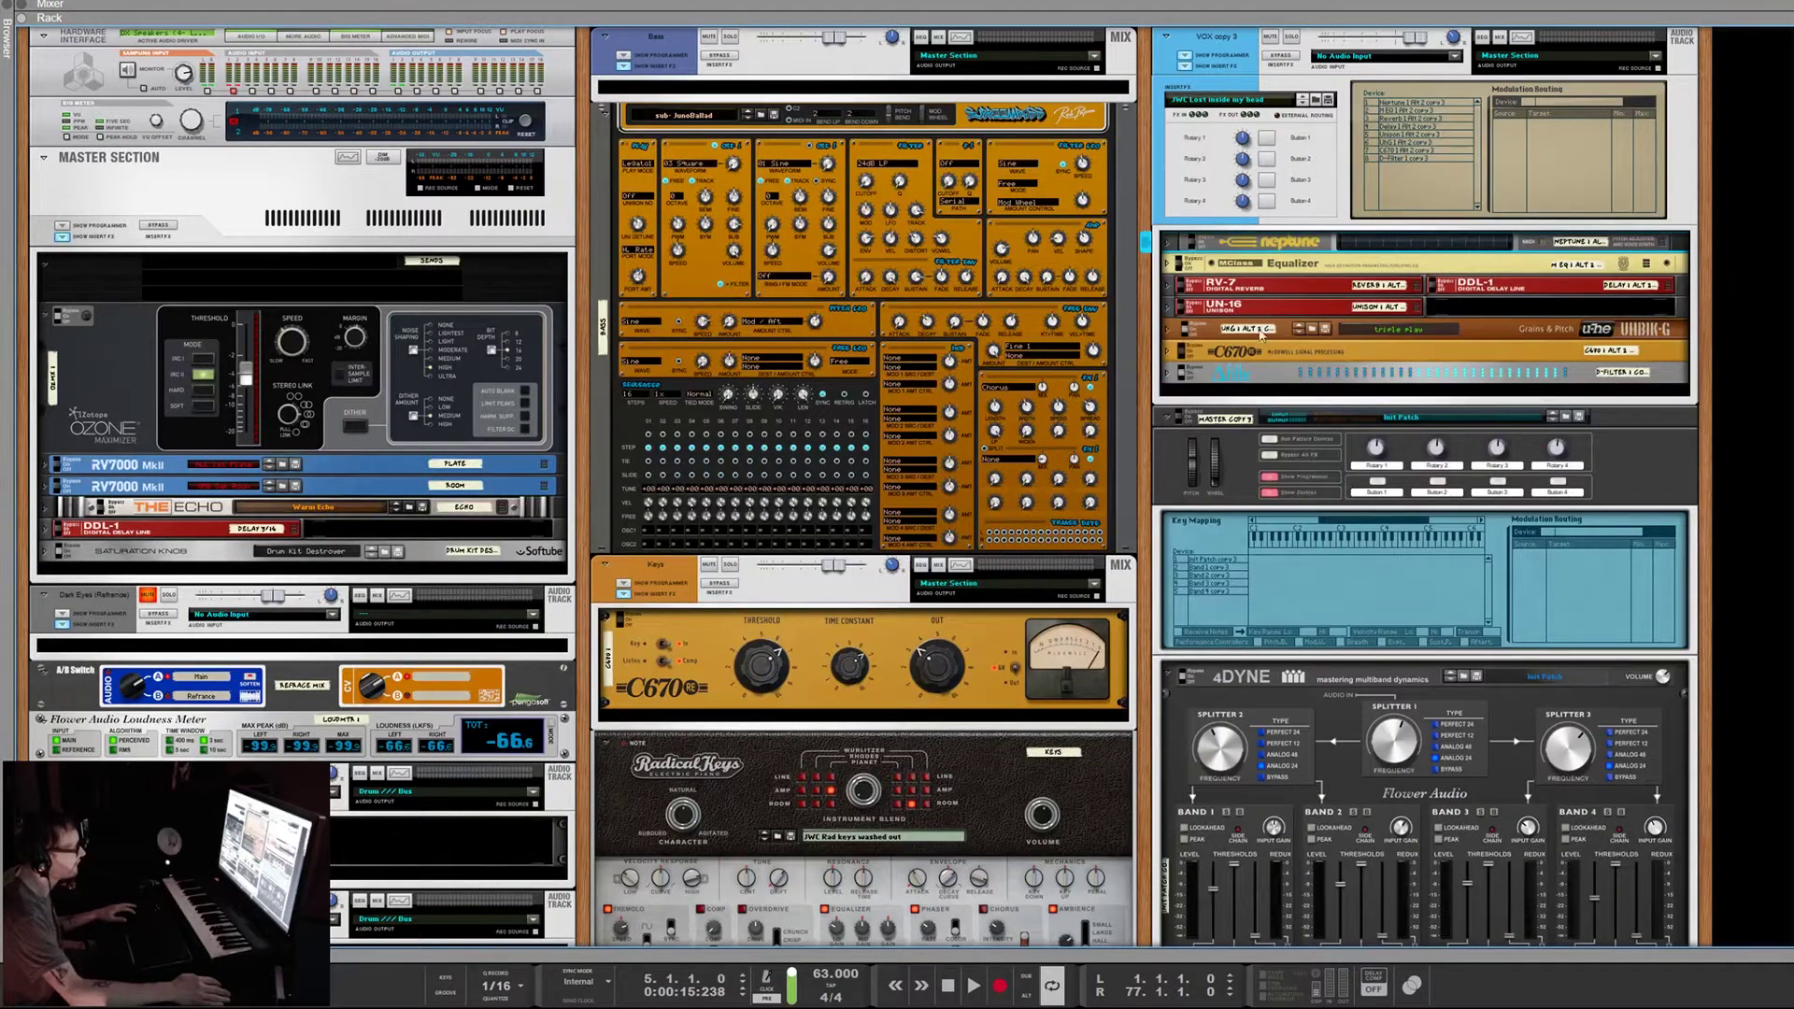
{"action": "left_click", "coordinate": [1168, 245], "text": "alt"}
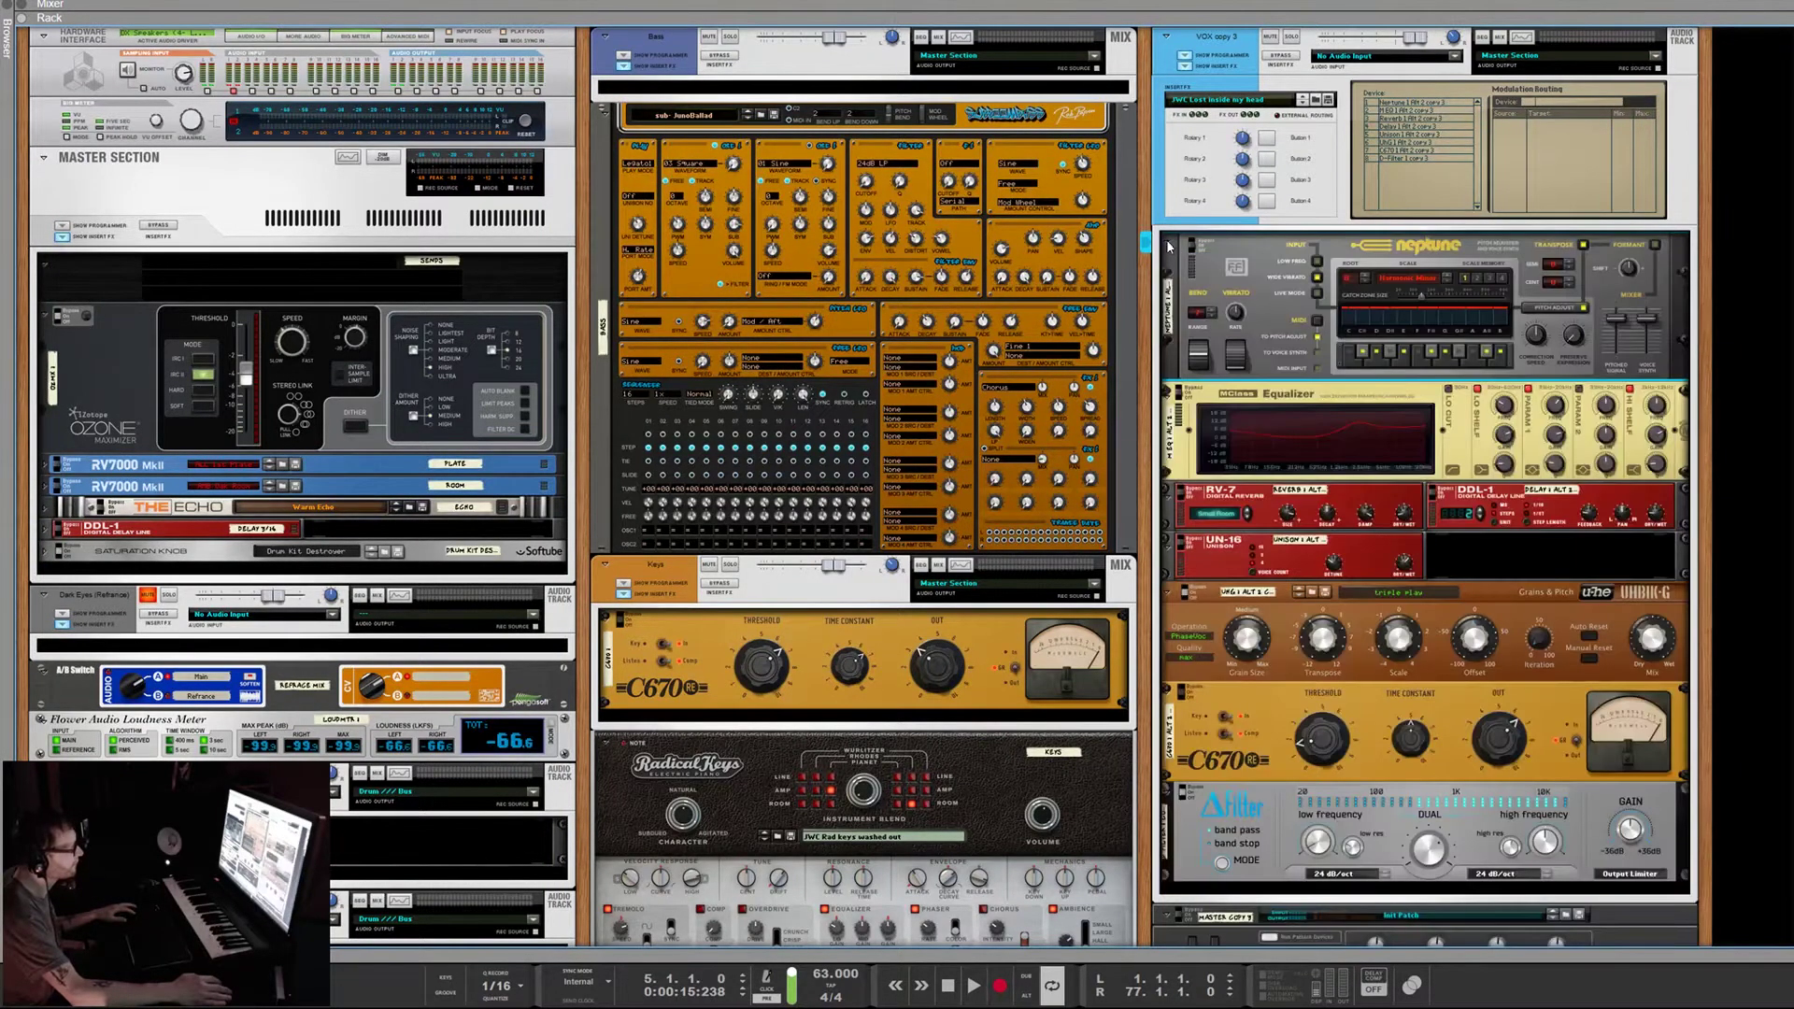
{"action": "left_click", "coordinate": [1169, 246], "text": "alt"}
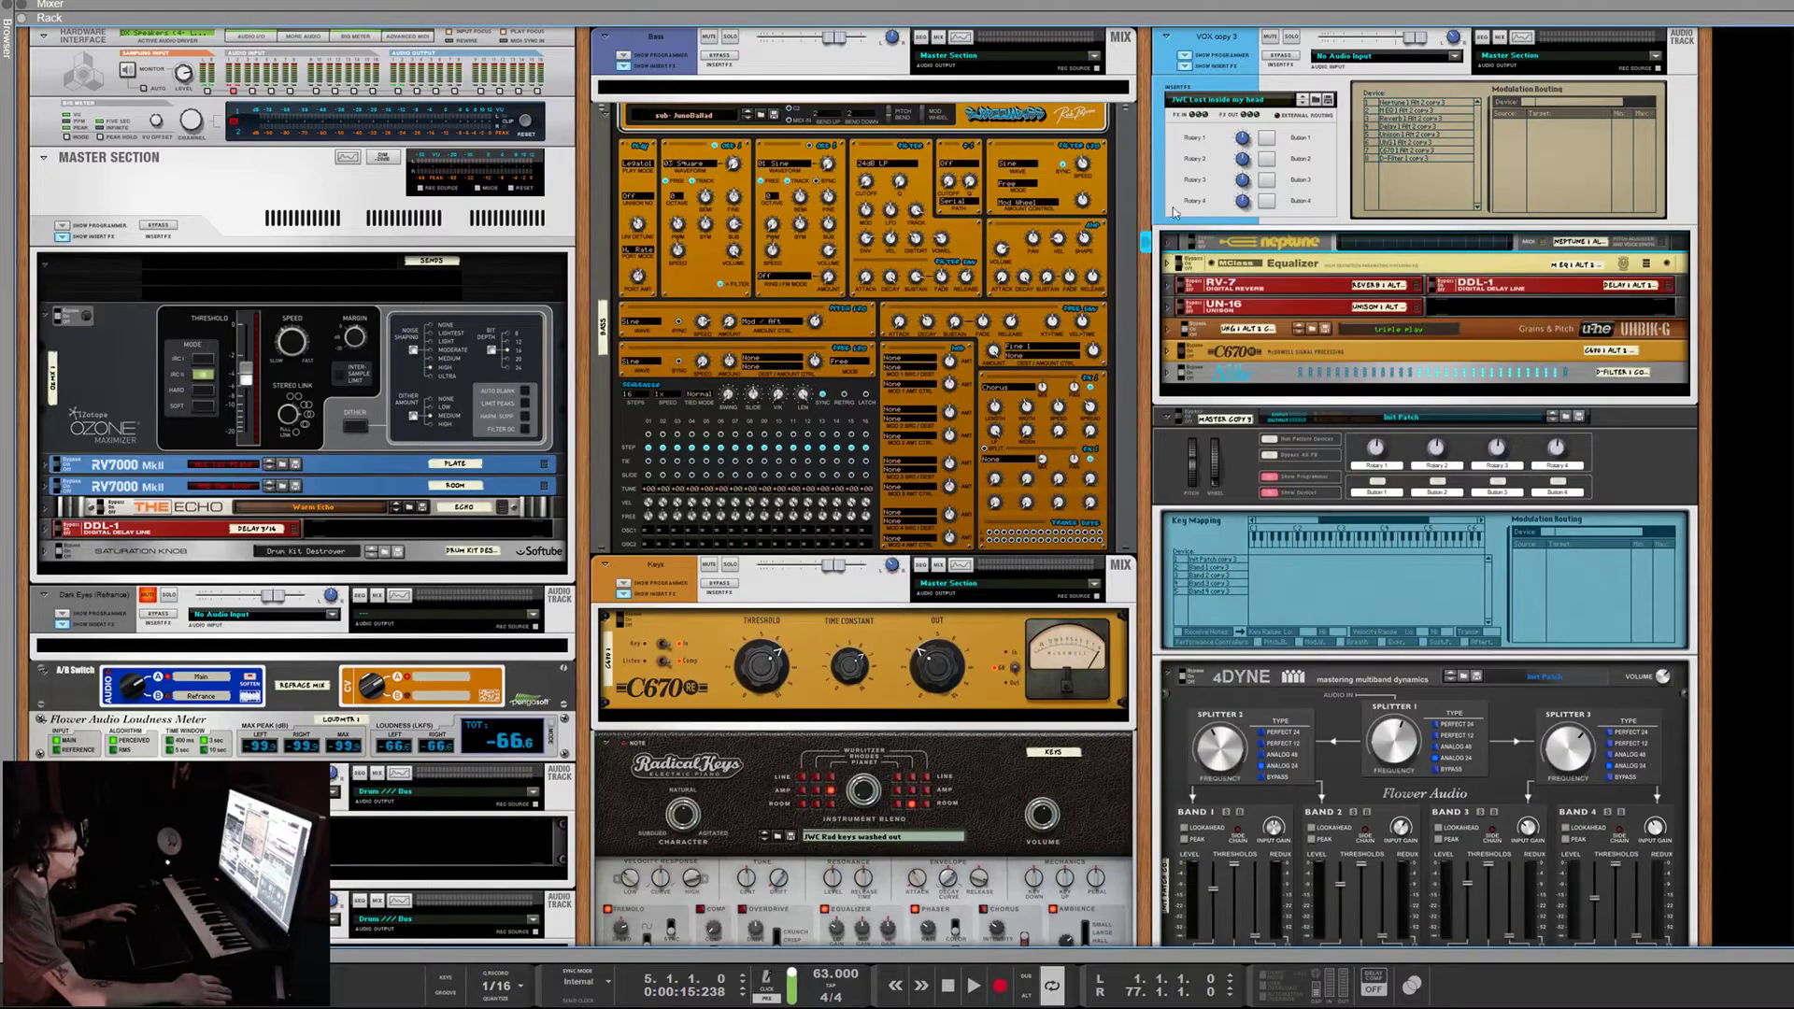
{"action": "left_click", "coordinate": [1166, 33], "text": "alt"}
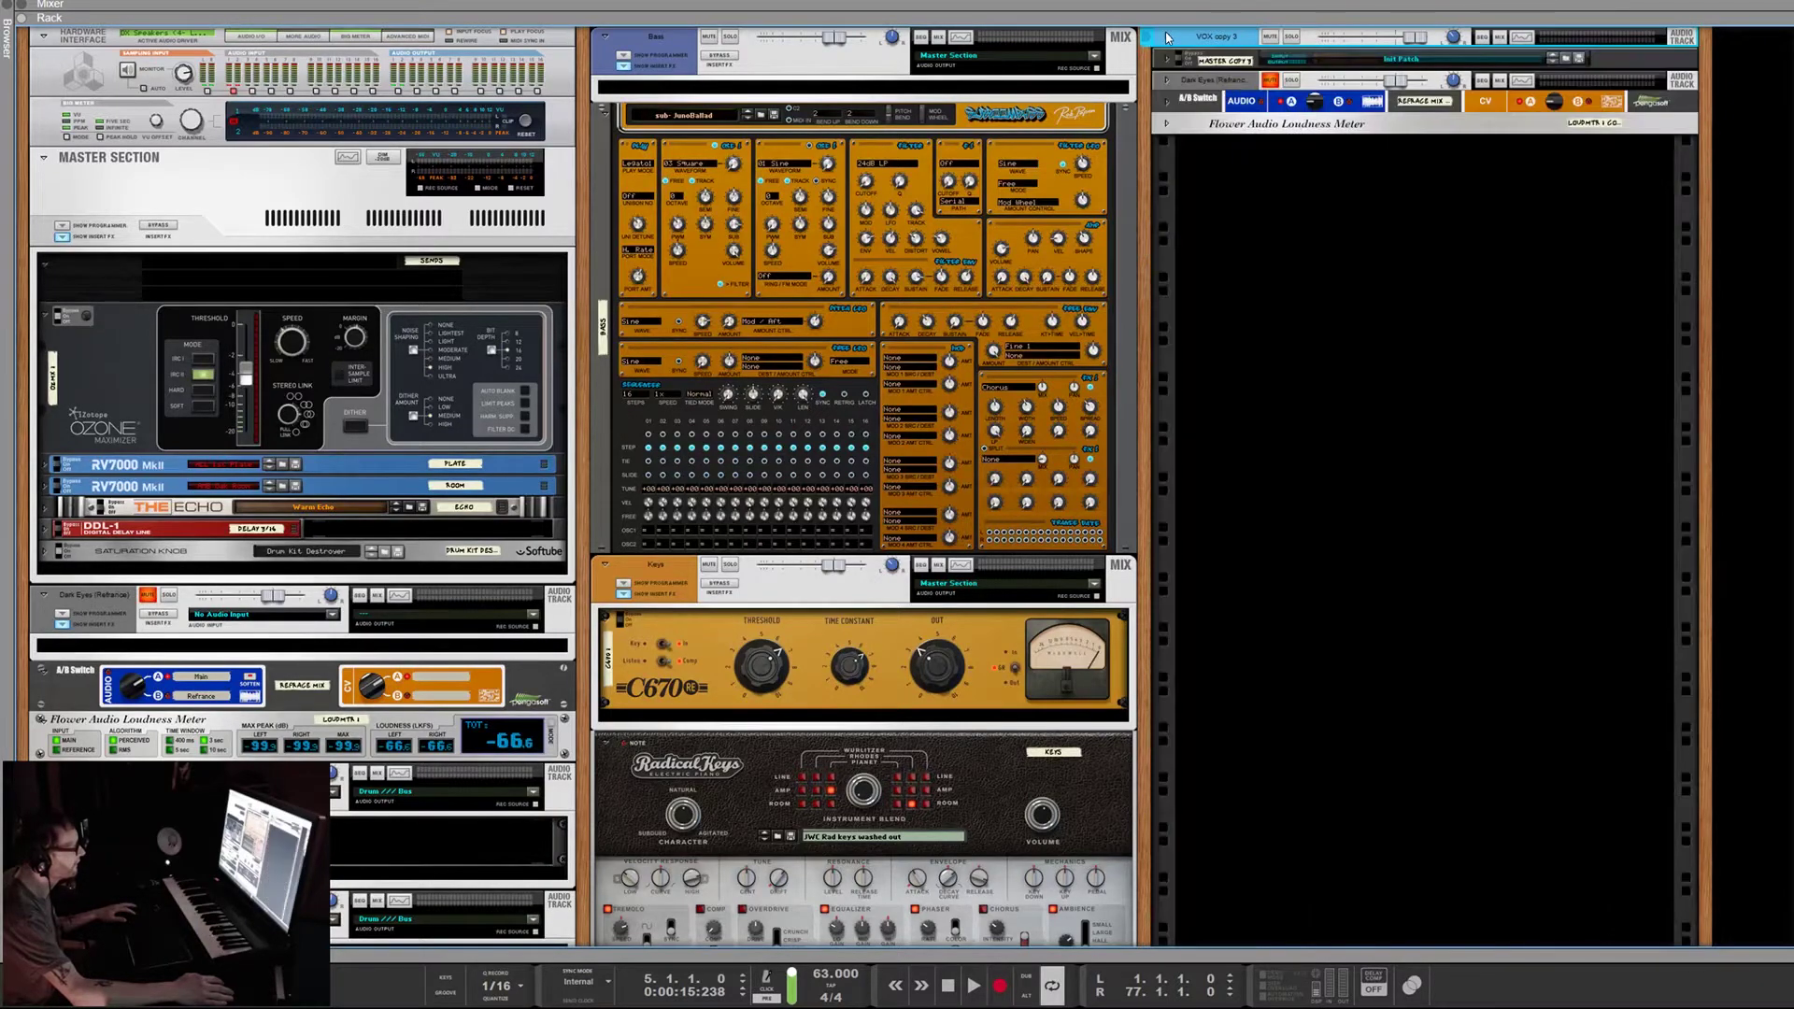
Unfold the third rack column again, and unfold and refold only the Neptune insert effect of VOX copy 3
{"action": "left_click", "coordinate": [1166, 35], "text": "alt"}
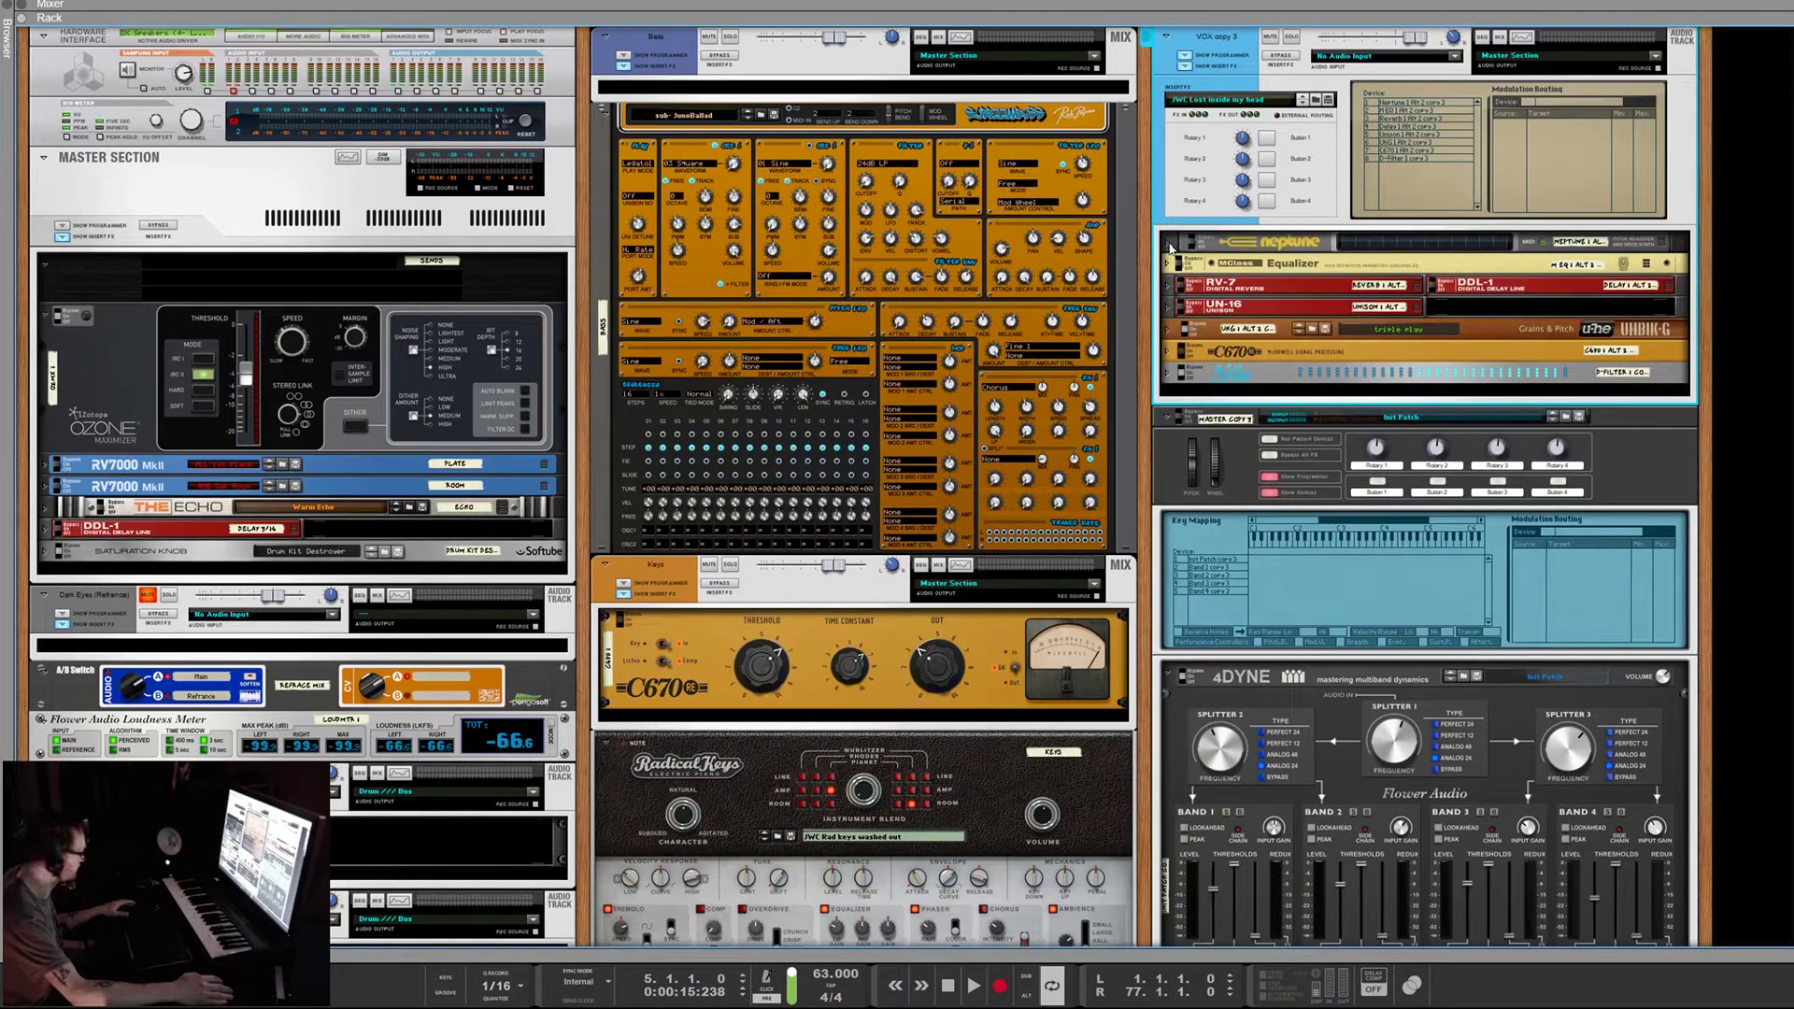
{"action": "left_click", "coordinate": [1169, 247]}
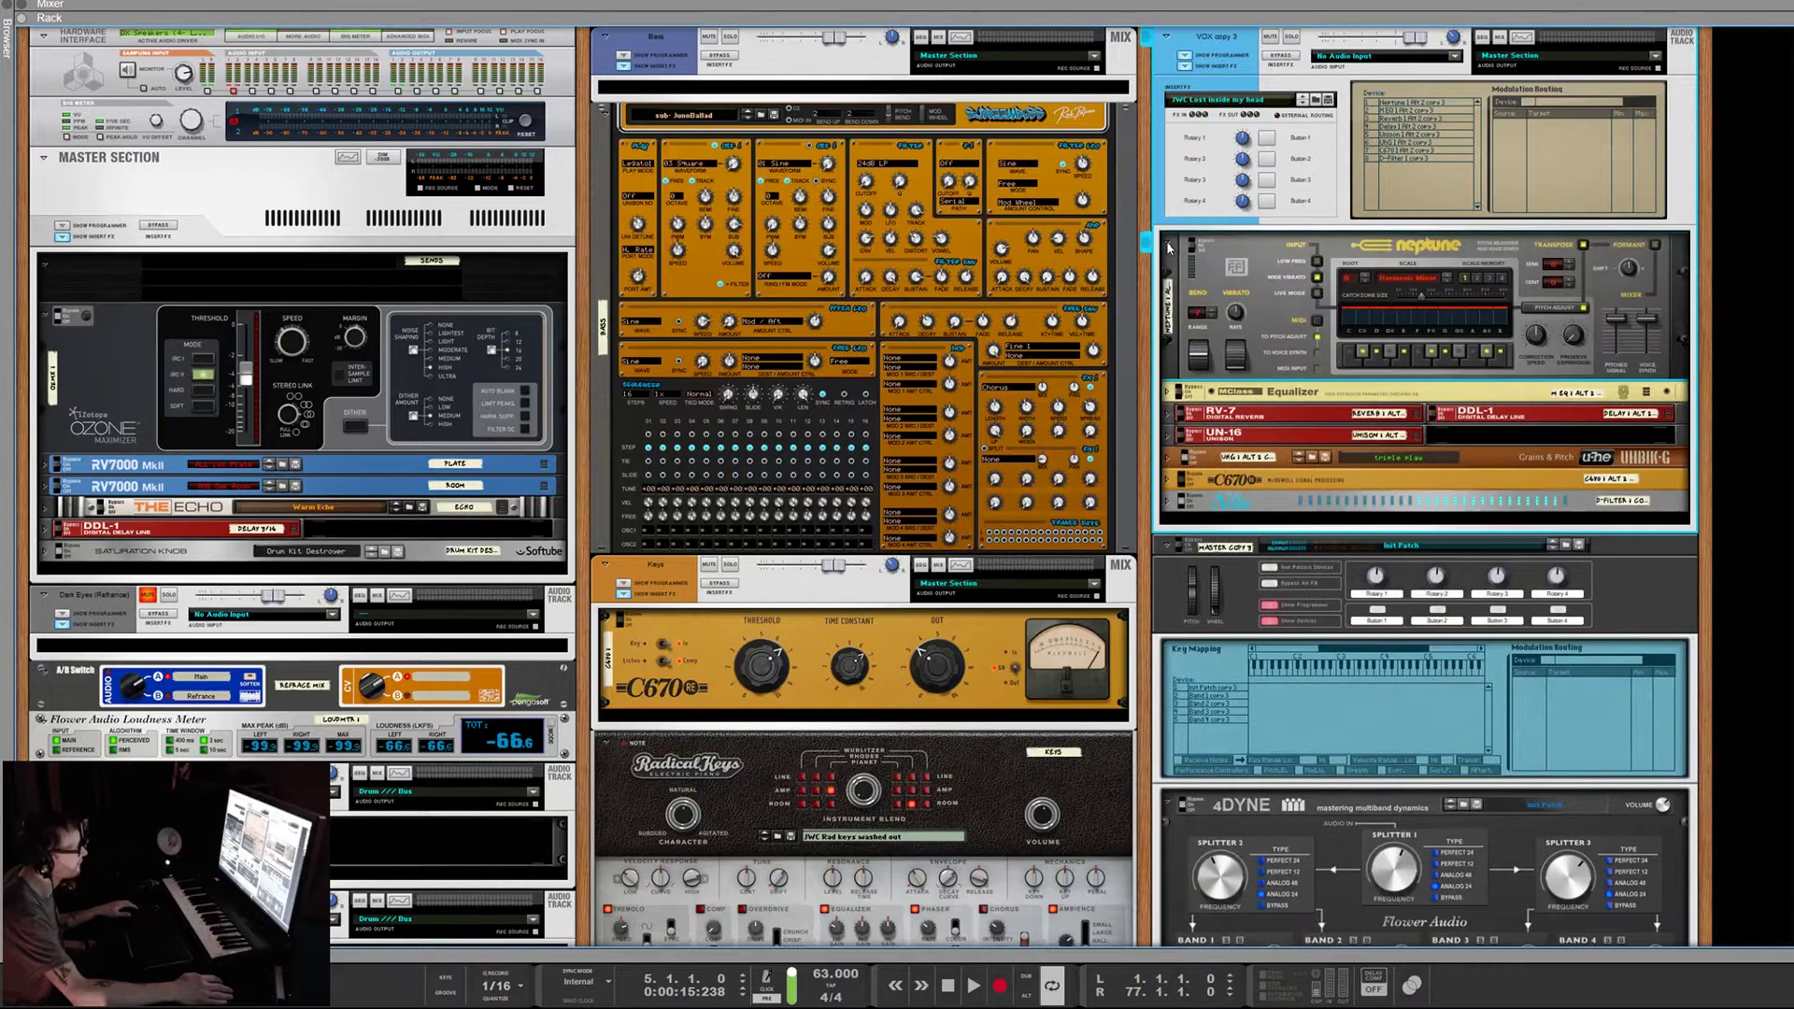
{"action": "left_click", "coordinate": [1169, 247]}
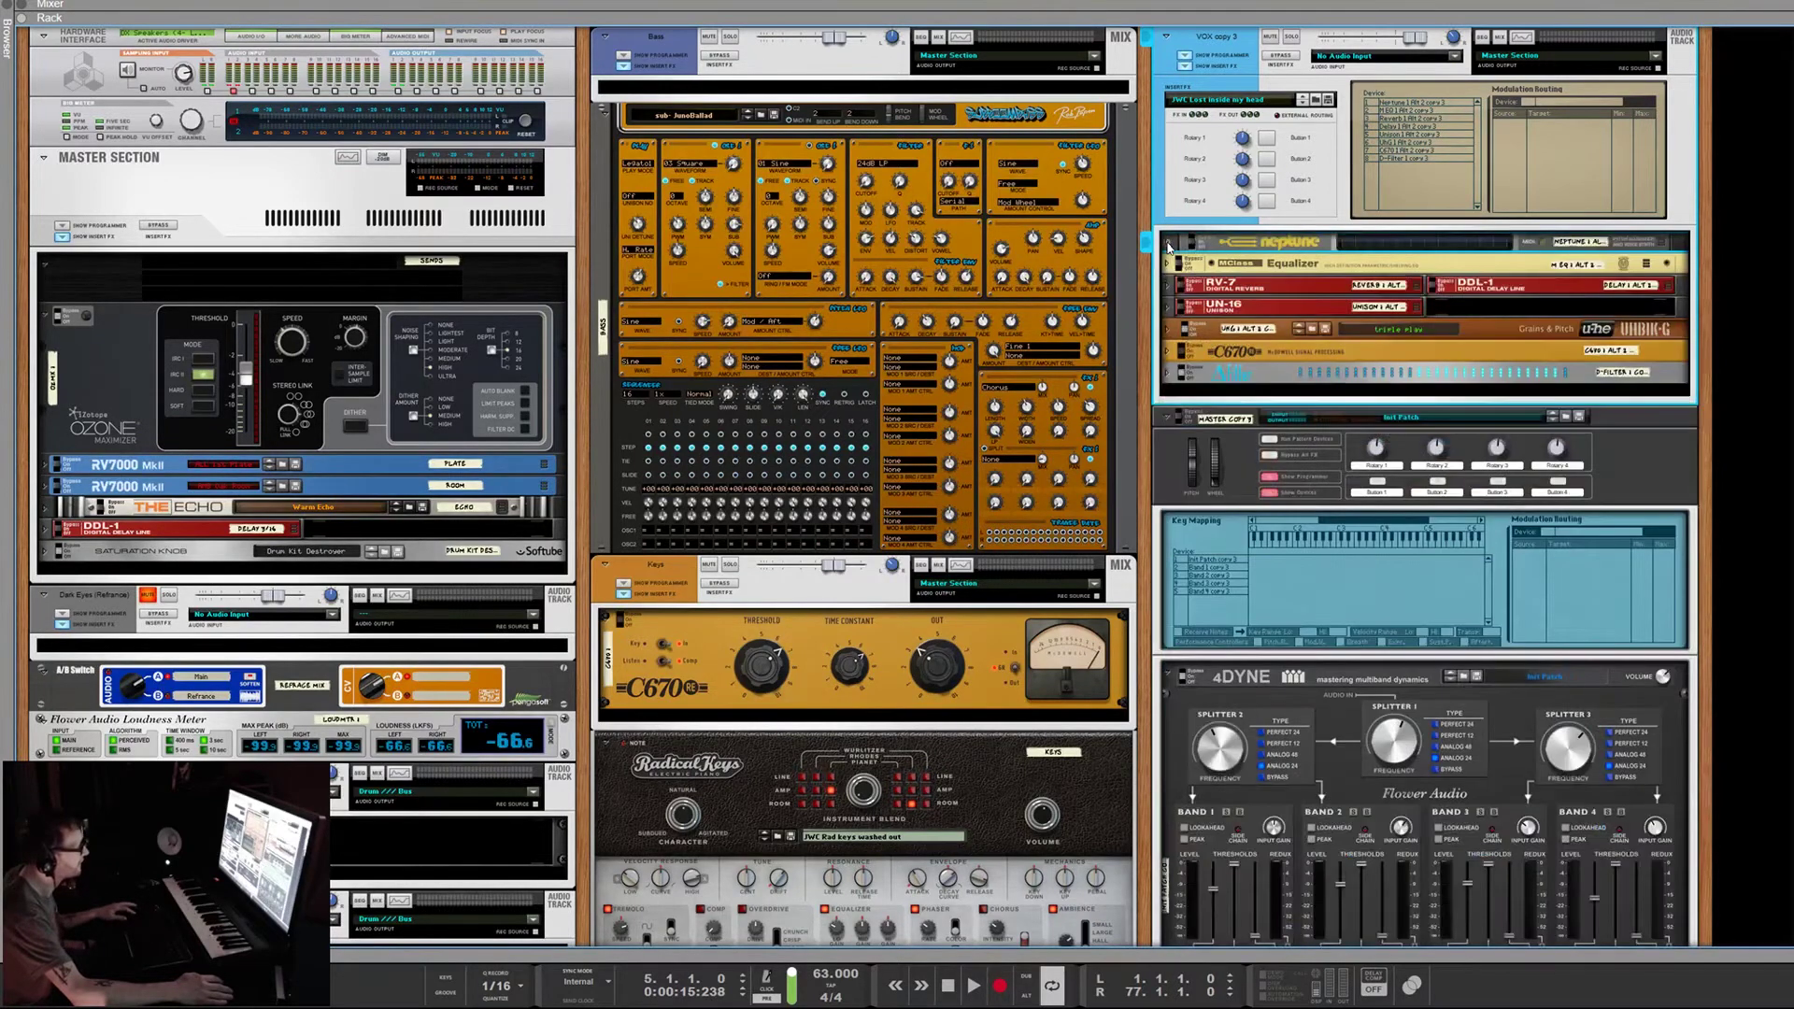
Unfold all insert effects of the VOX copy 3 track together and fold them again
{"action": "left_click", "coordinate": [1169, 248], "text": "alt"}
{"action": "left_click", "coordinate": [1169, 246], "text": "alt"}
{"action": "left_click", "coordinate": [1169, 247], "text": "alt"}
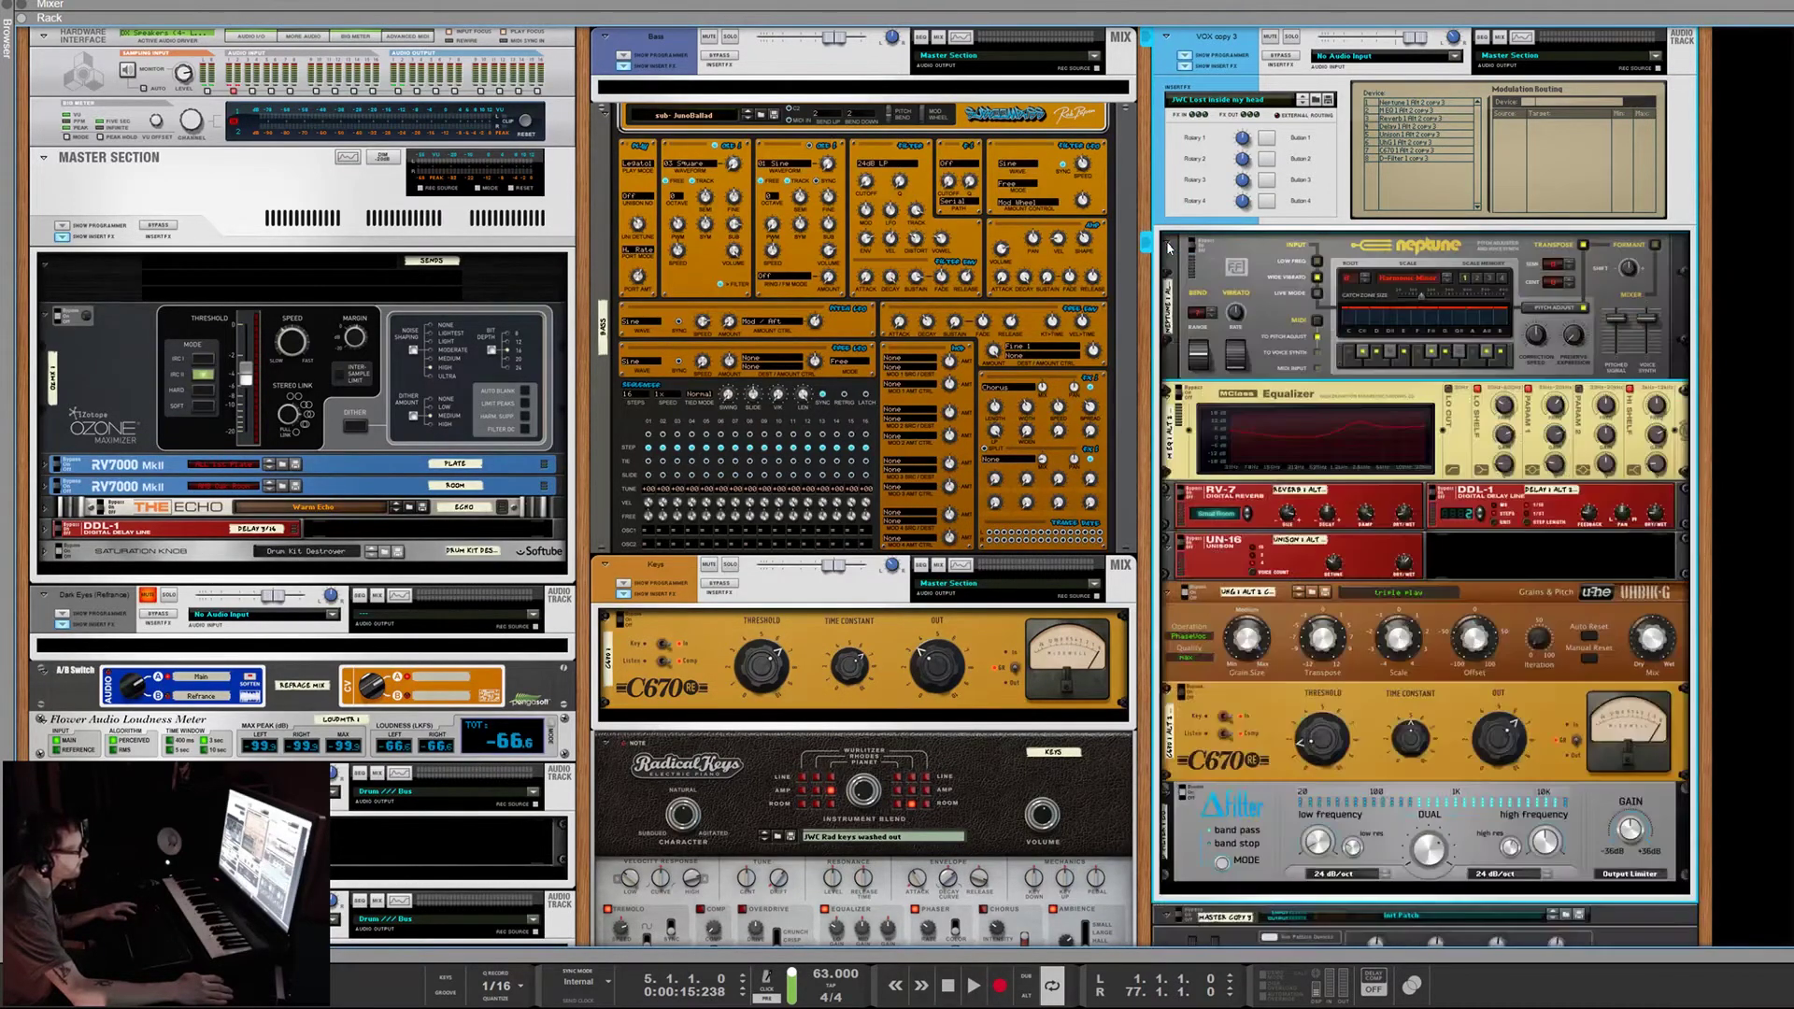
{"action": "left_click", "coordinate": [1169, 247], "text": "alt"}
Fold all devices in the third, second and first rack columns
{"action": "left_click", "coordinate": [1167, 38], "text": "alt"}
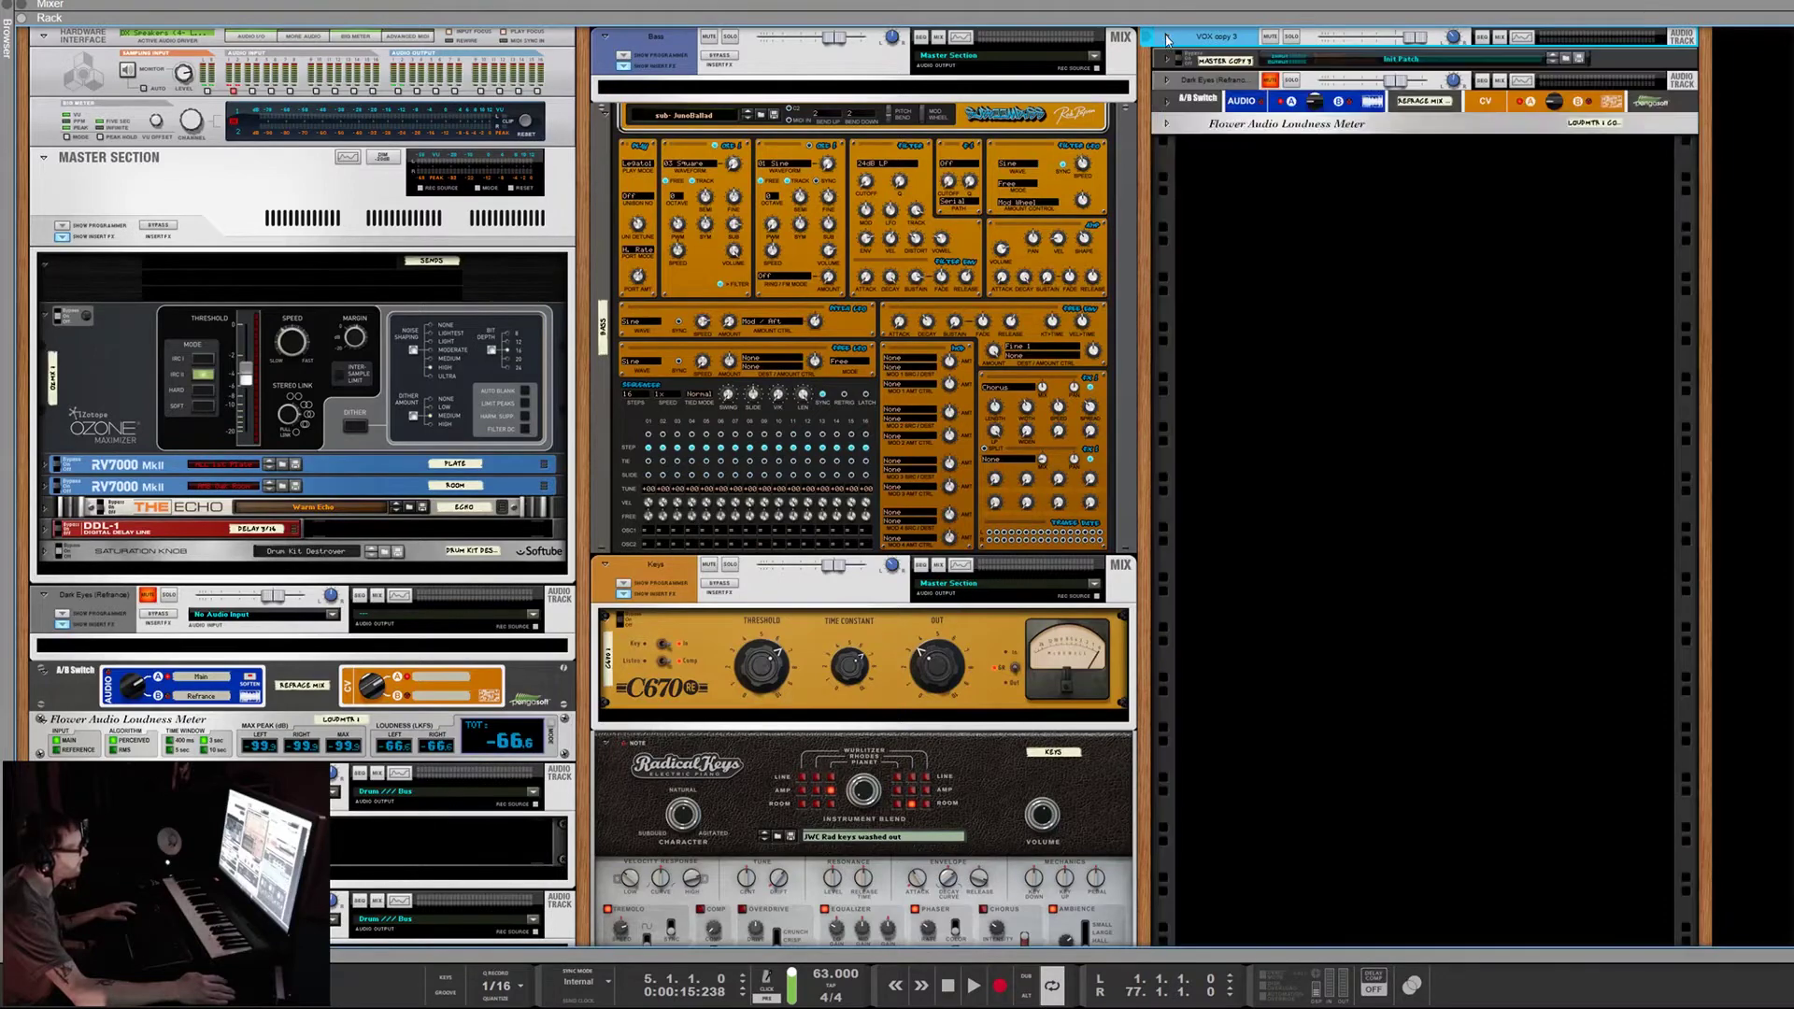
{"action": "left_click", "coordinate": [607, 38], "text": "alt"}
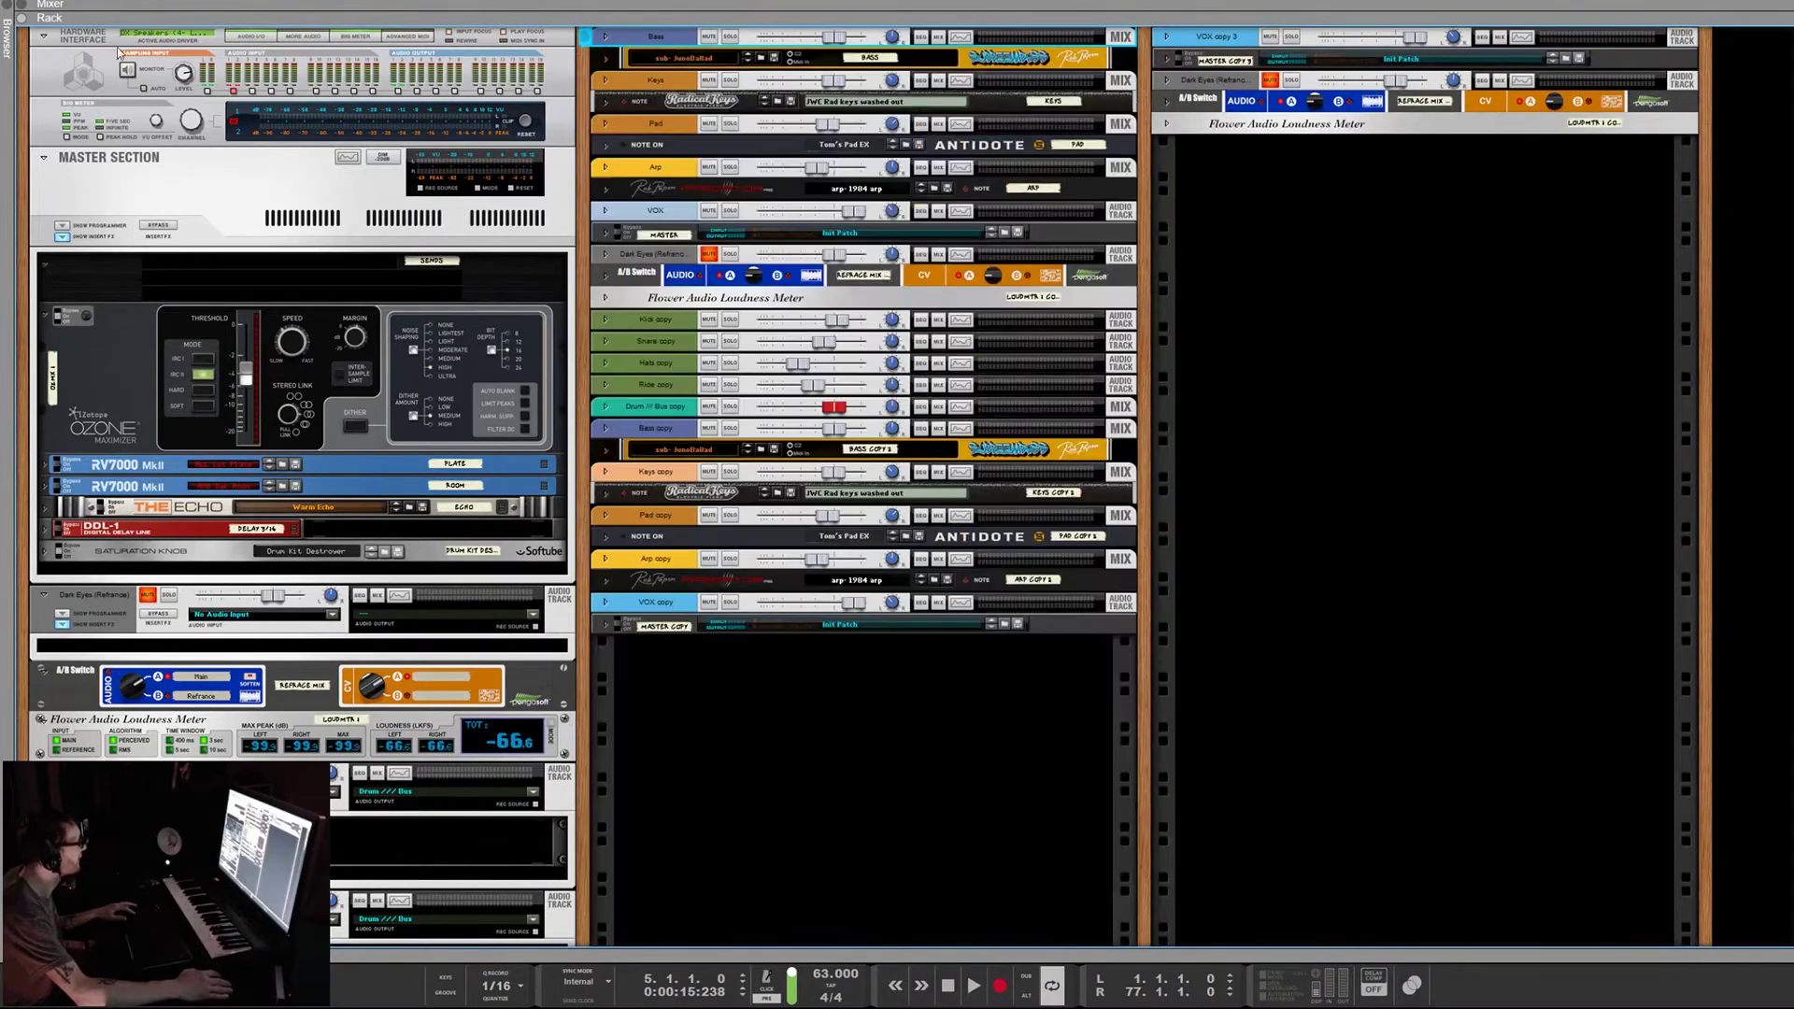
{"action": "left_click", "coordinate": [42, 38], "text": "alt"}
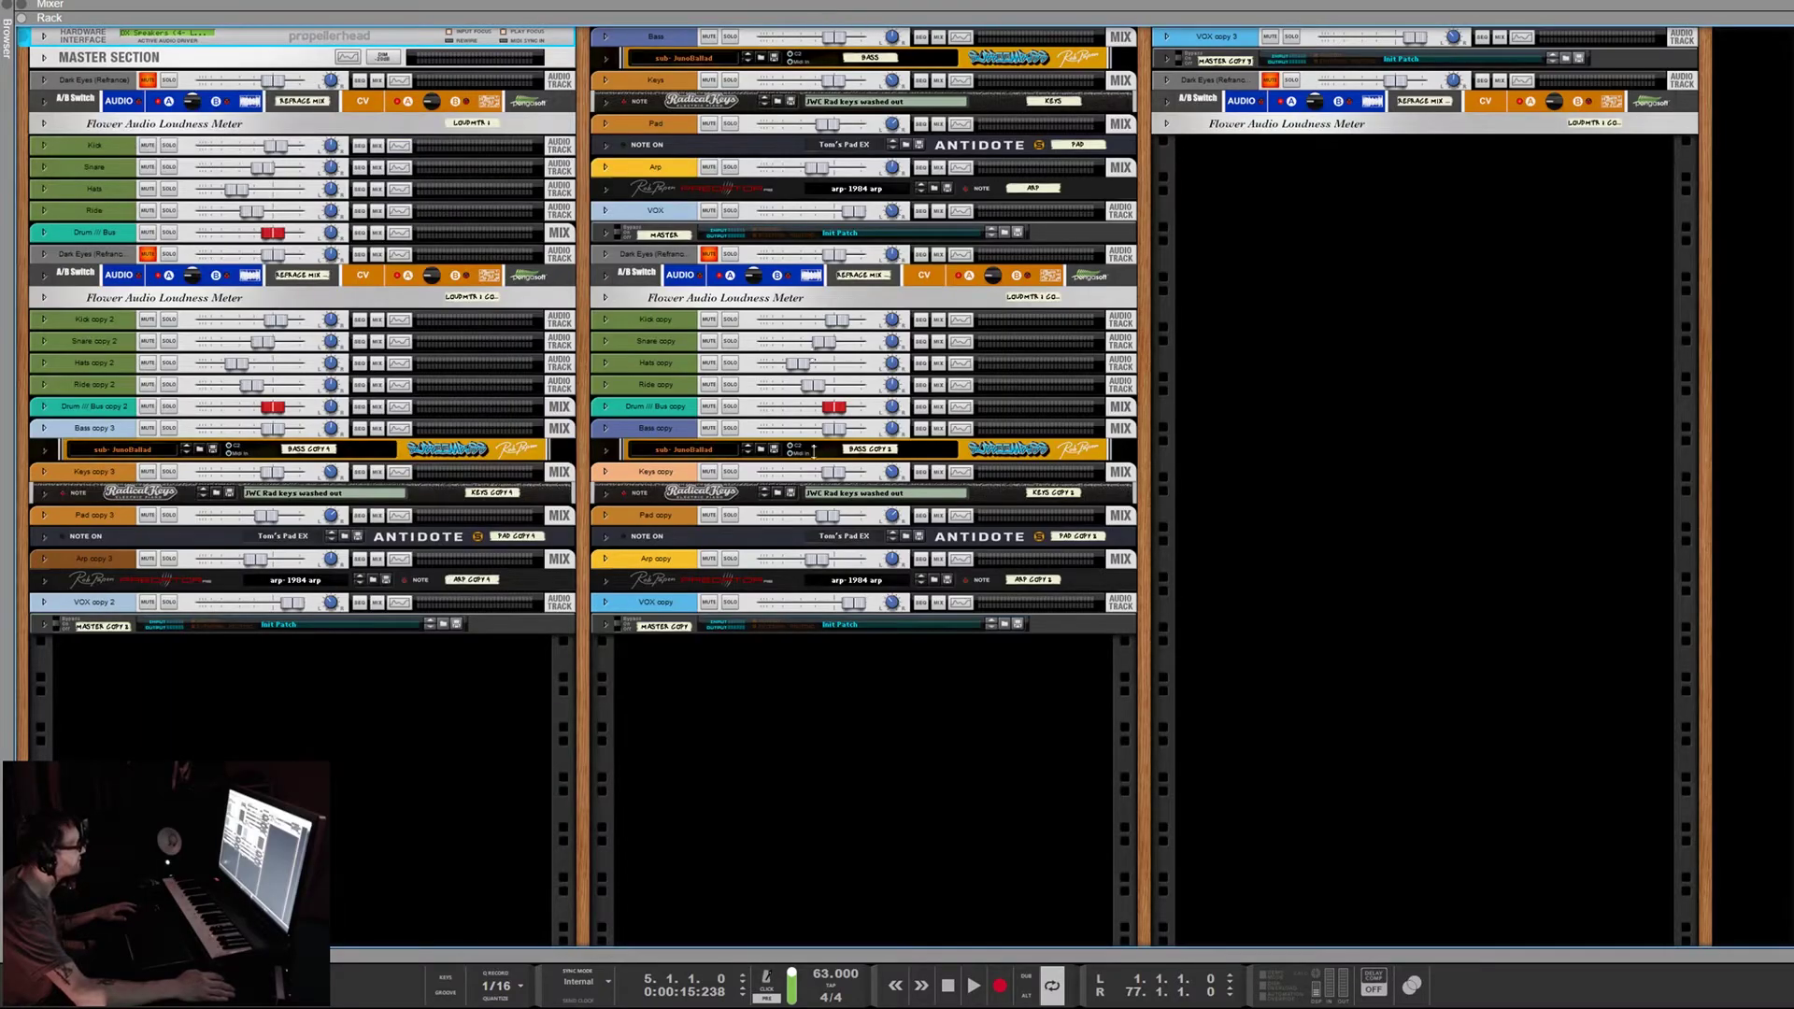
Show the mixer and fold every section of all channel strips, from the faders up to the inputs
{"action": "key", "text": "F5"}
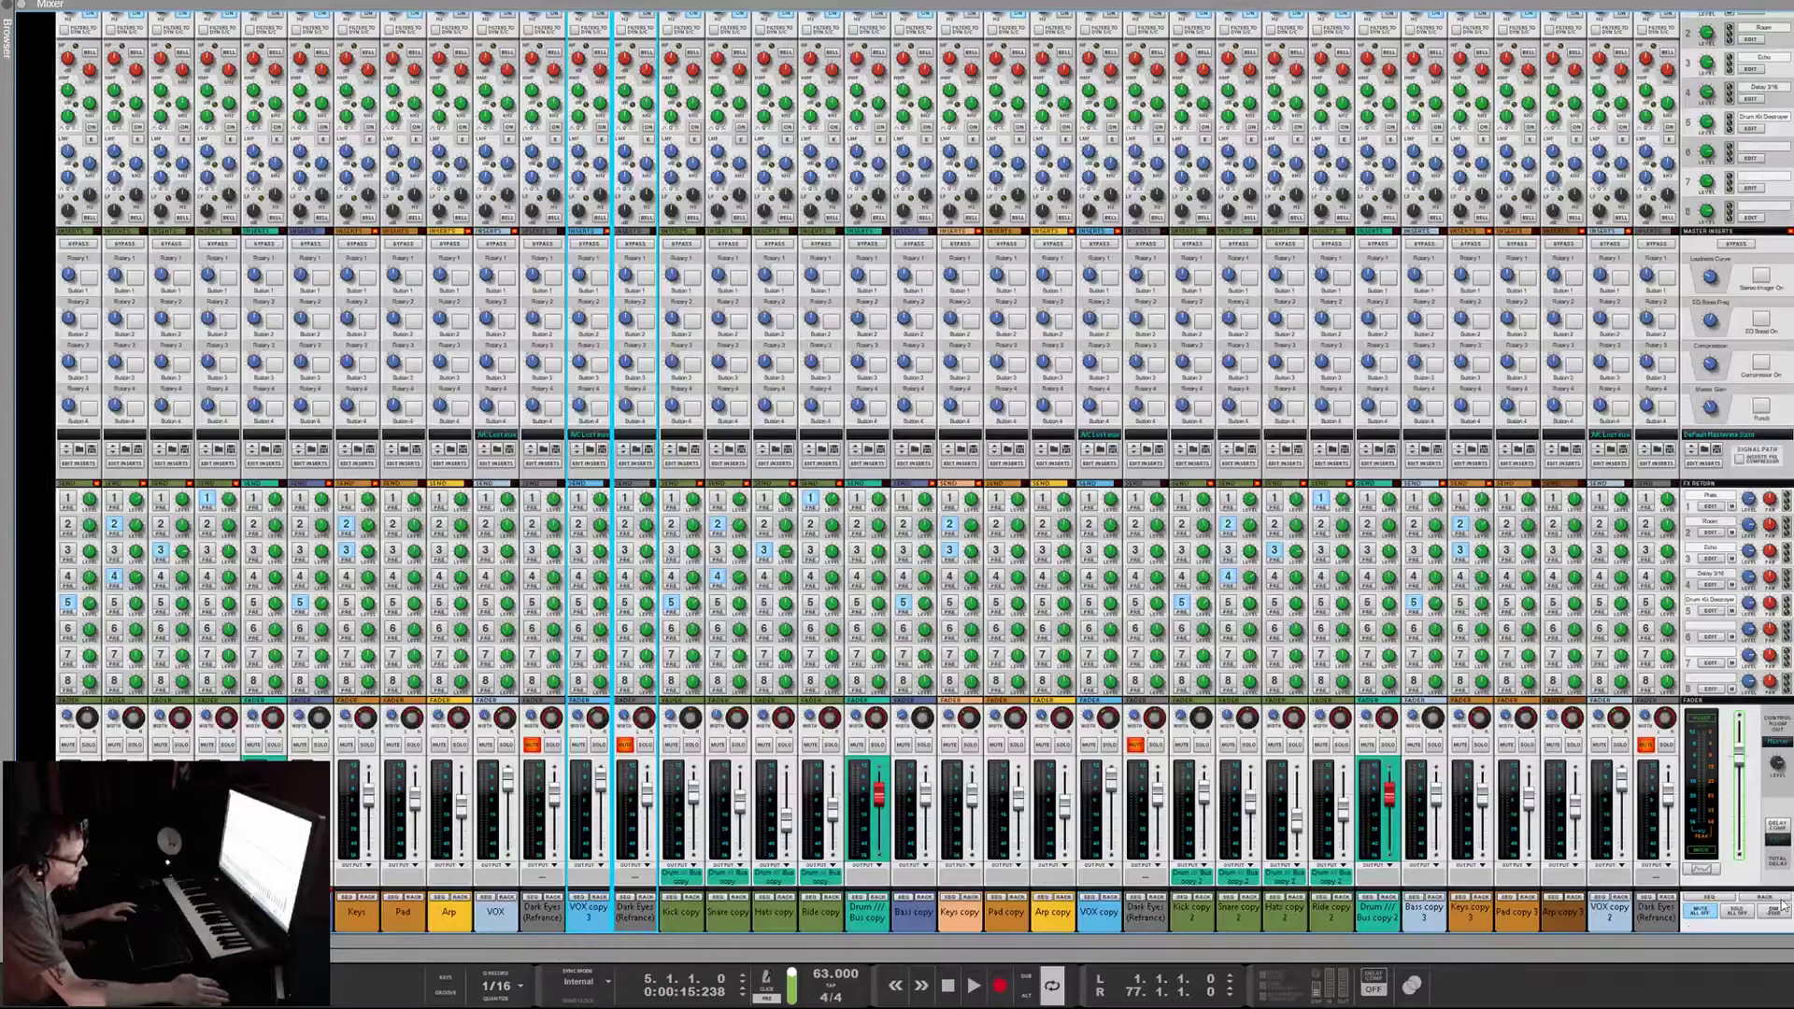
{"action": "left_click", "coordinate": [1147, 711]}
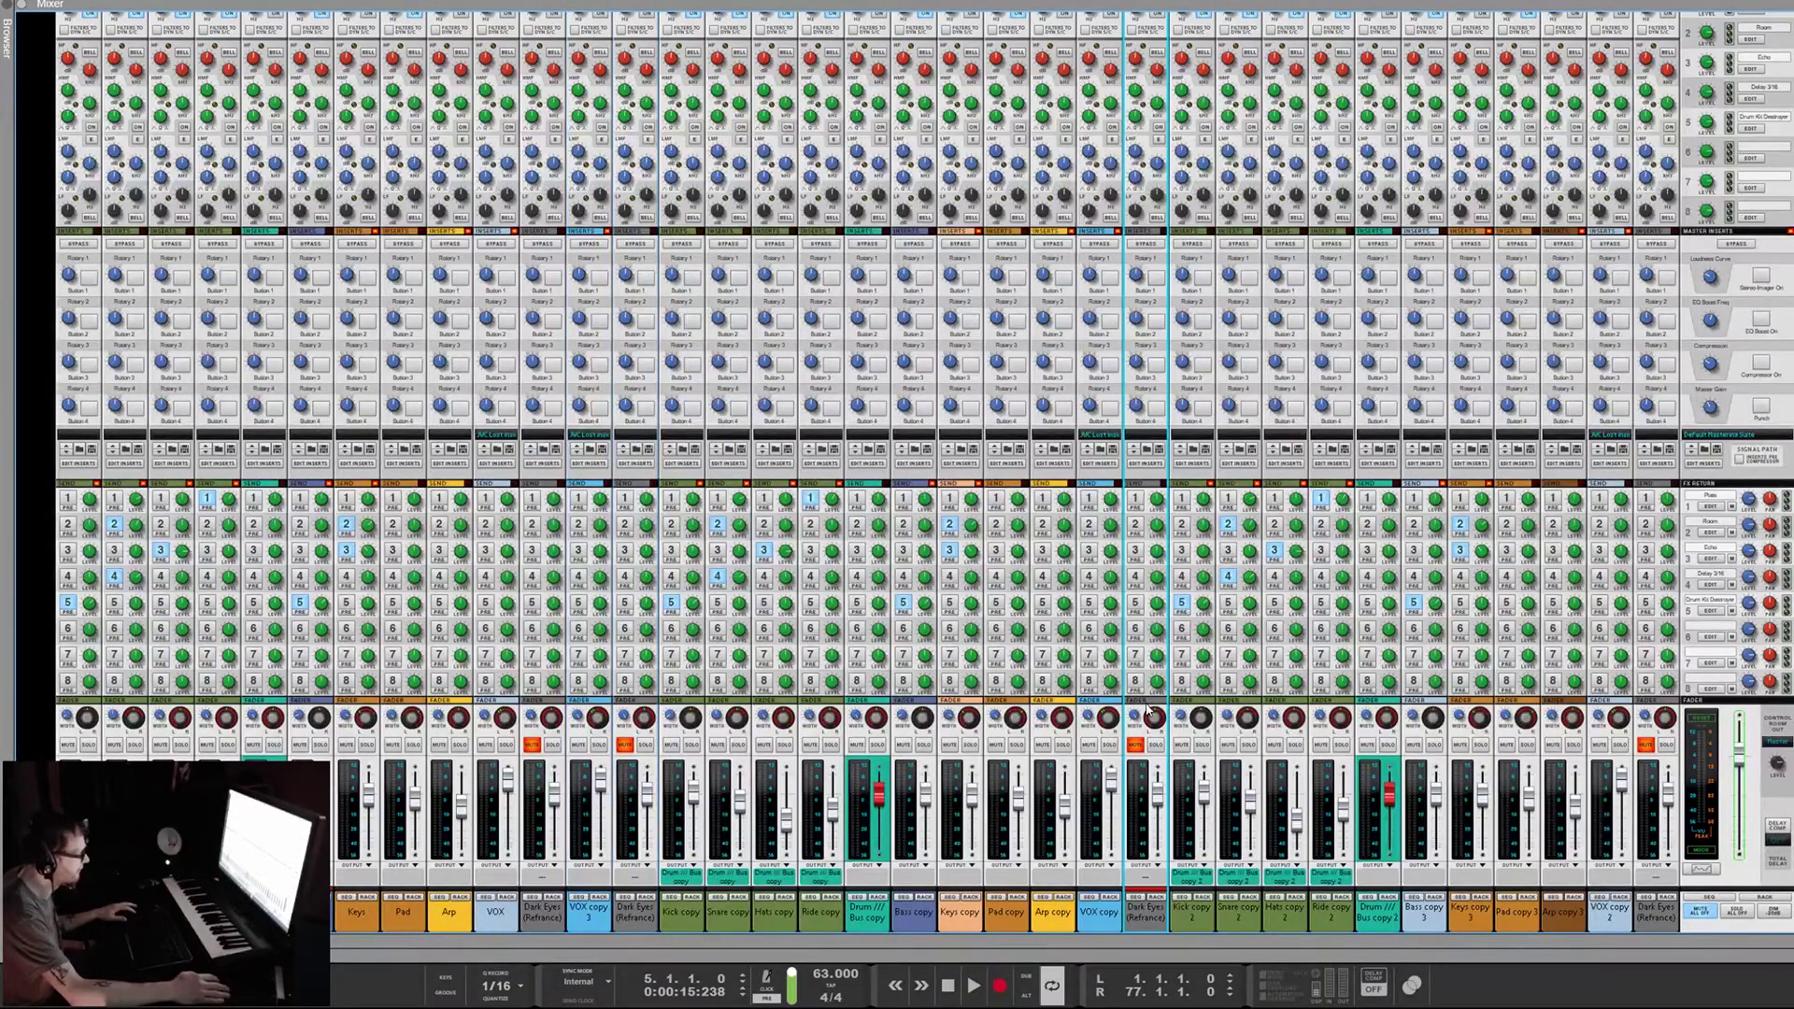
{"action": "scroll", "coordinate": [1147, 710], "scroll_direction": "up", "scroll_amount": 3}
{"action": "scroll", "coordinate": [1150, 669], "scroll_direction": "up", "scroll_amount": 3}
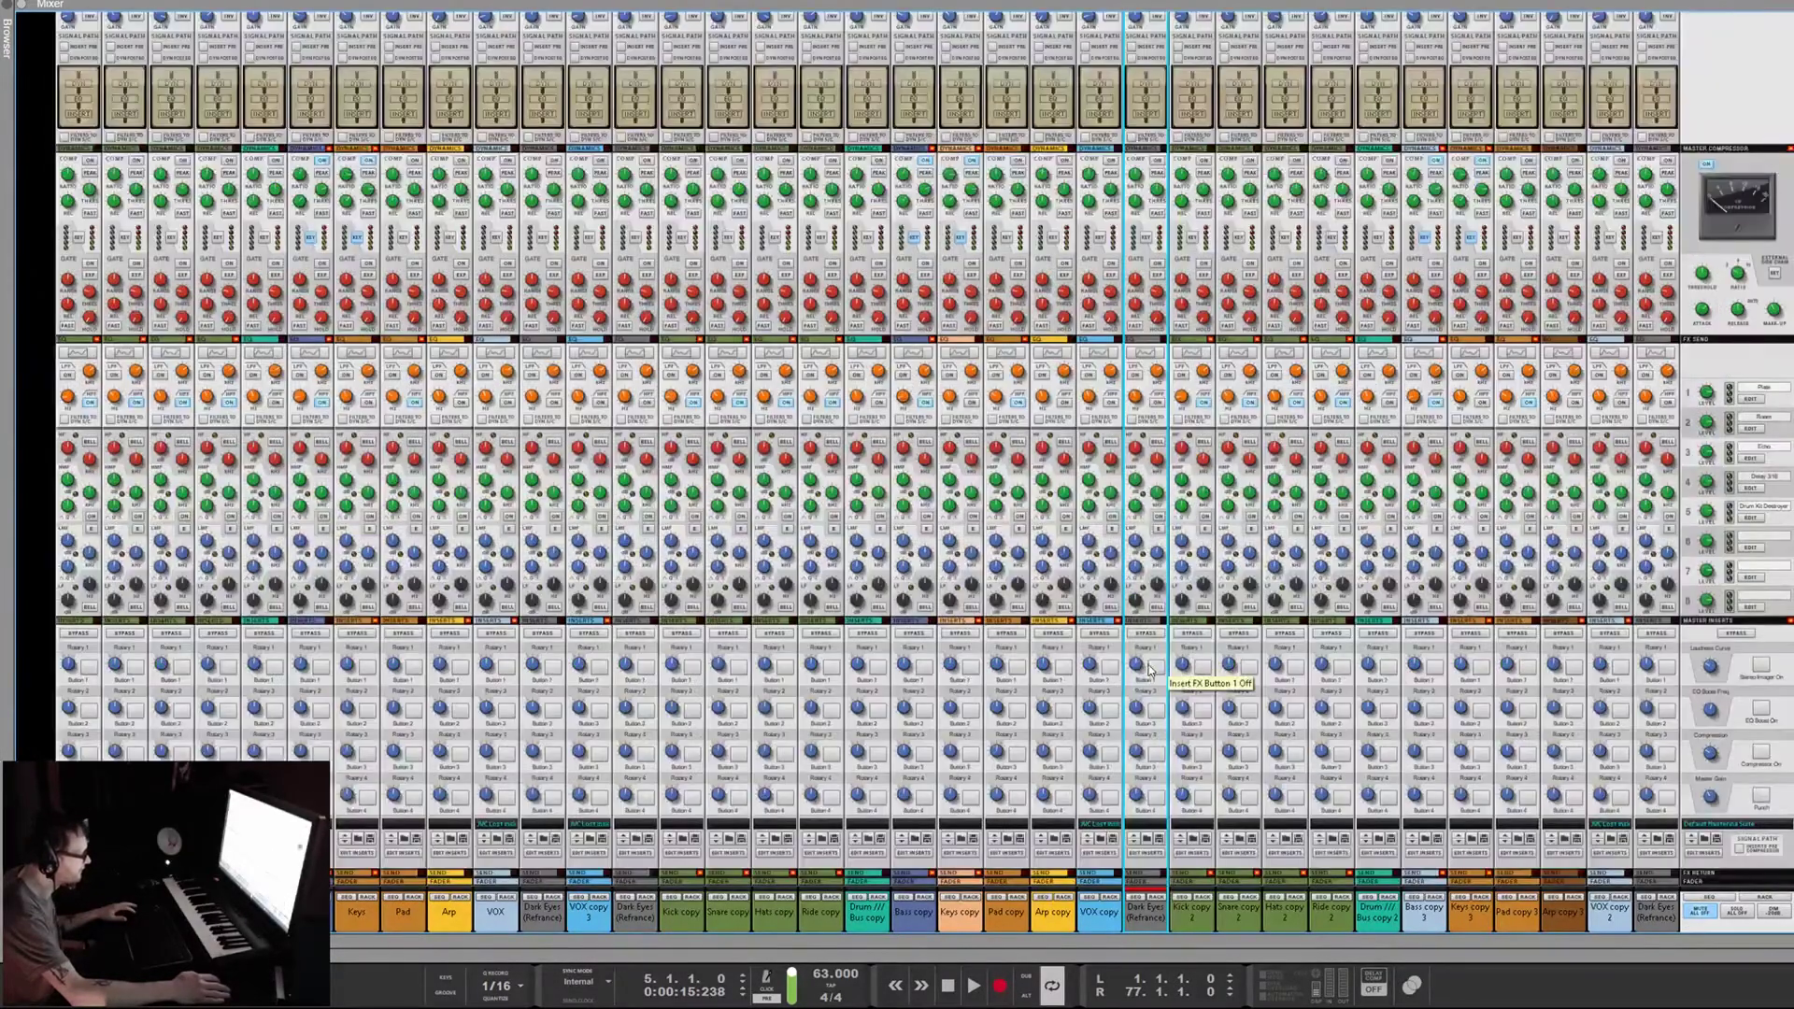
{"action": "scroll", "coordinate": [1156, 617], "scroll_direction": "up", "scroll_amount": 3}
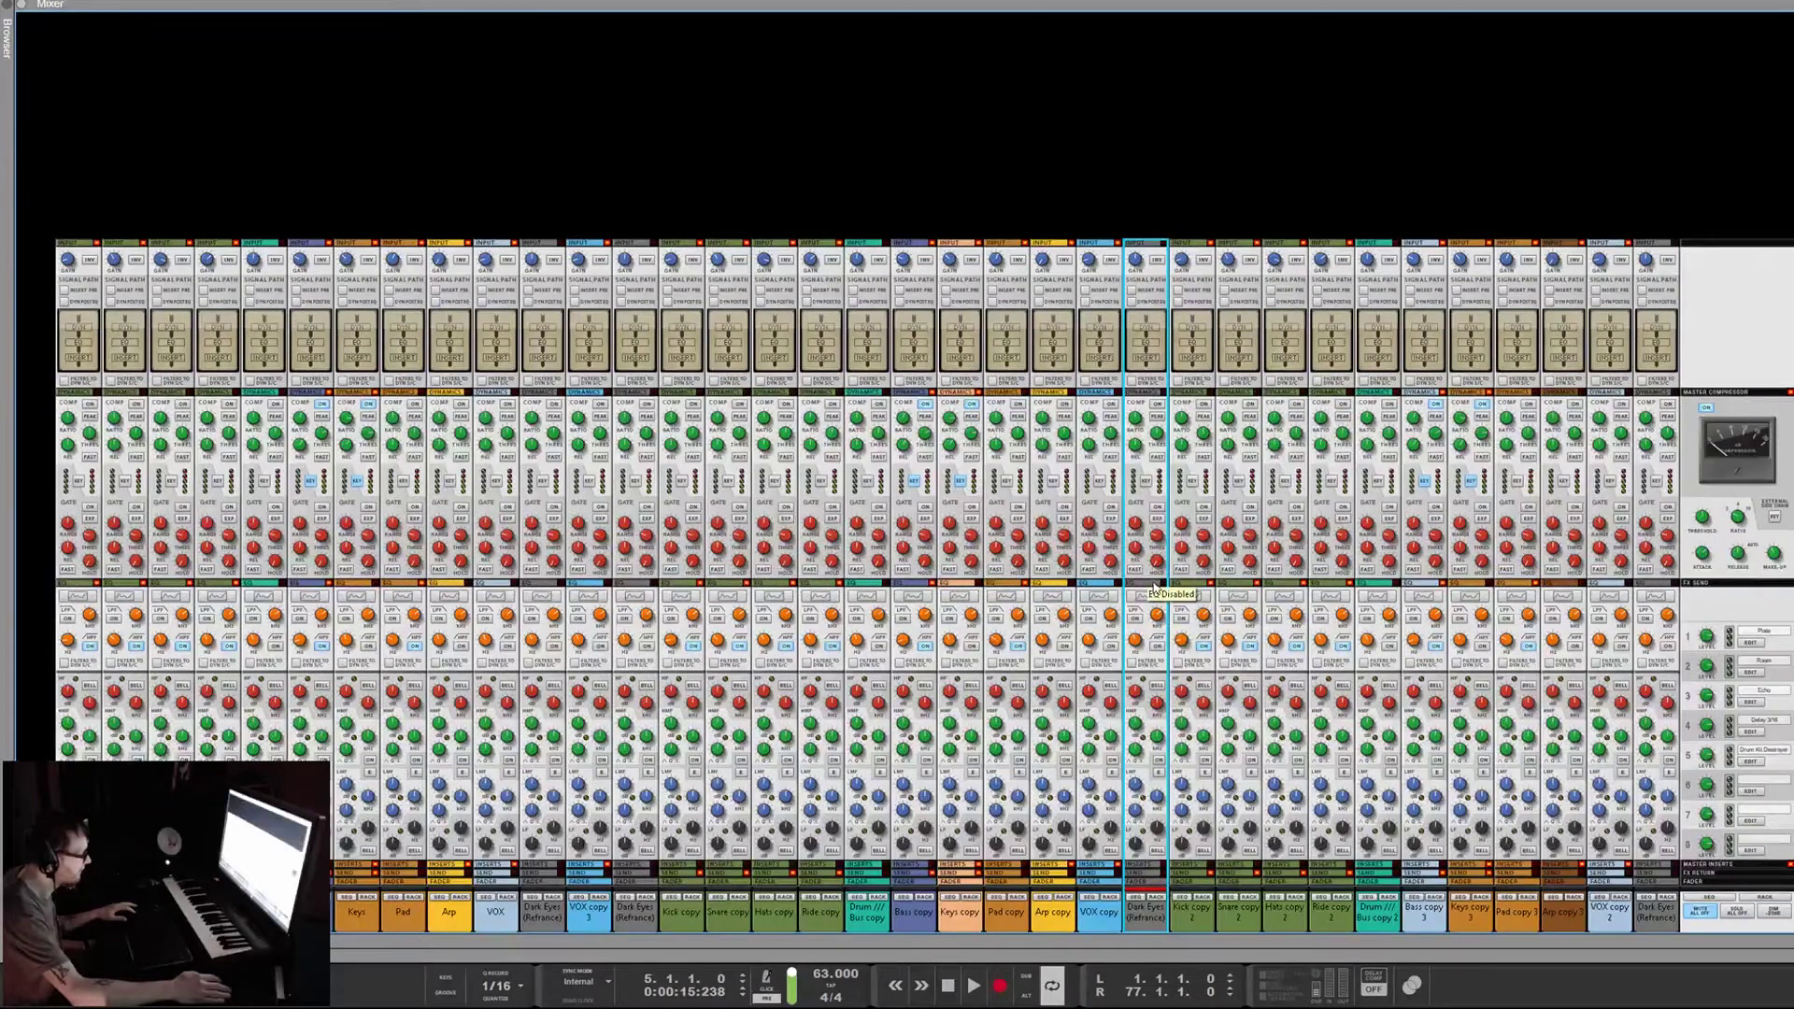
{"action": "scroll", "coordinate": [1156, 608], "scroll_direction": "up", "scroll_amount": 3}
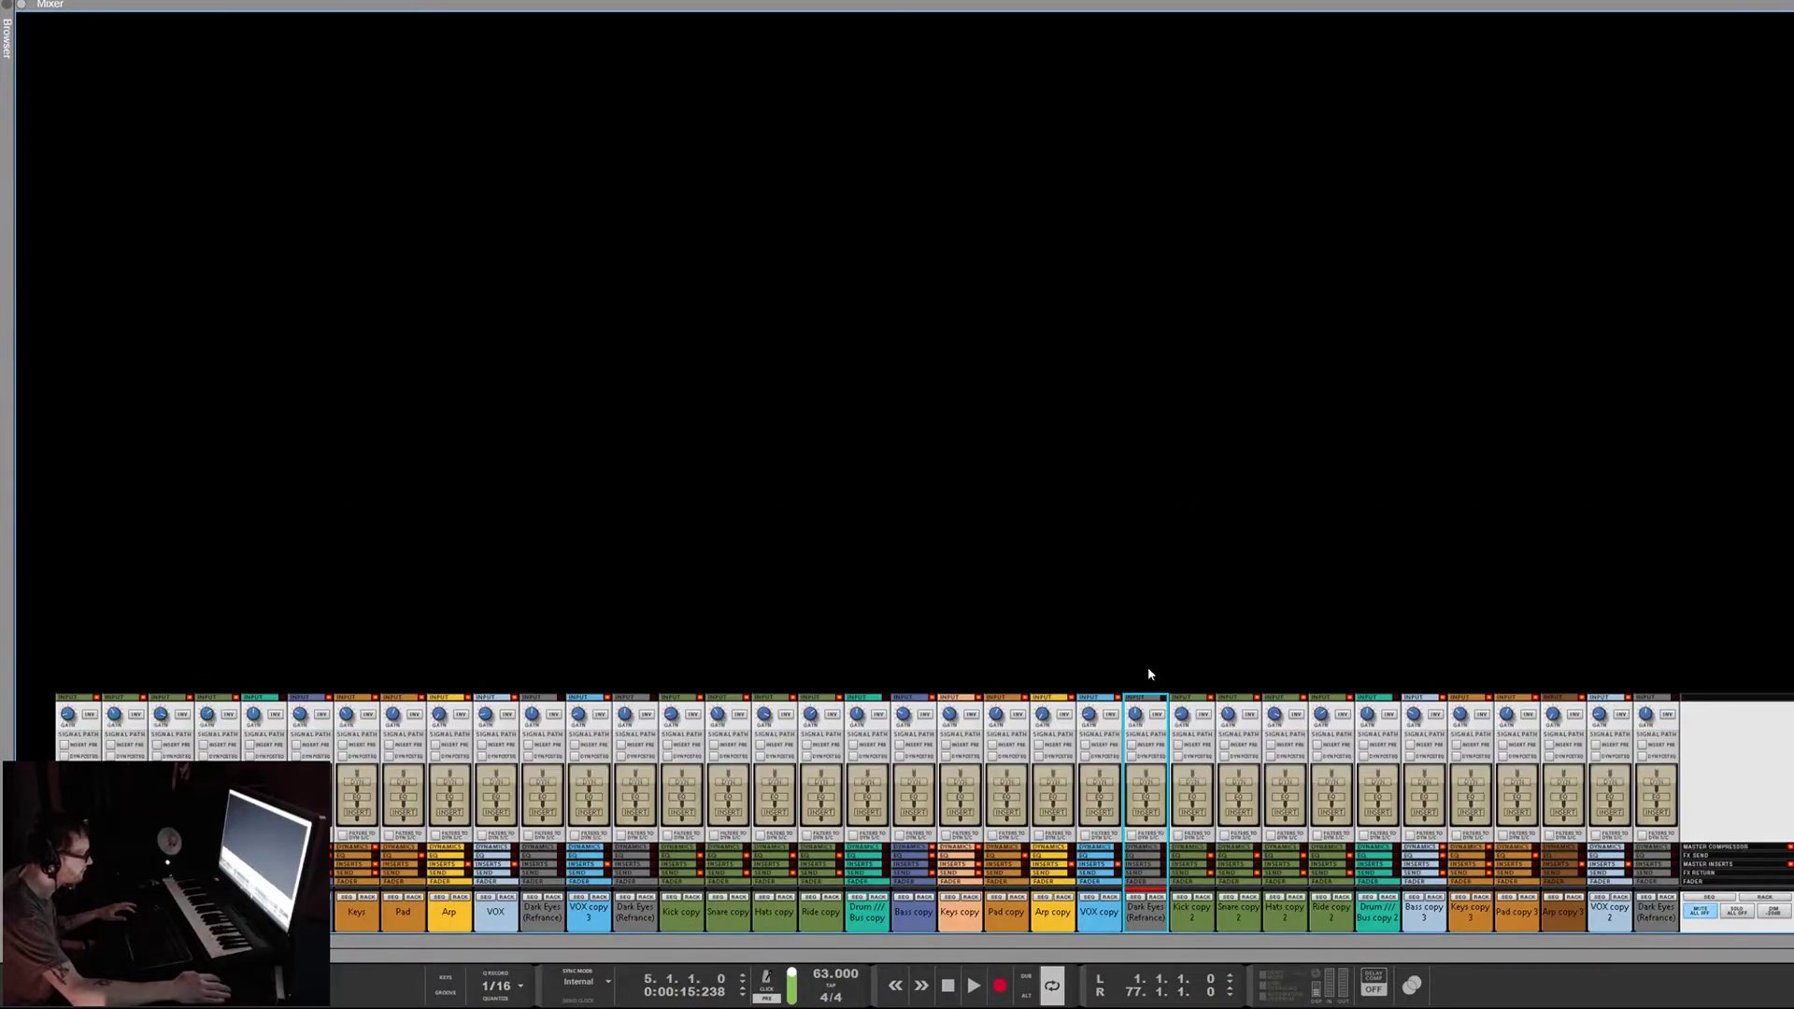
{"action": "left_click", "coordinate": [1151, 698]}
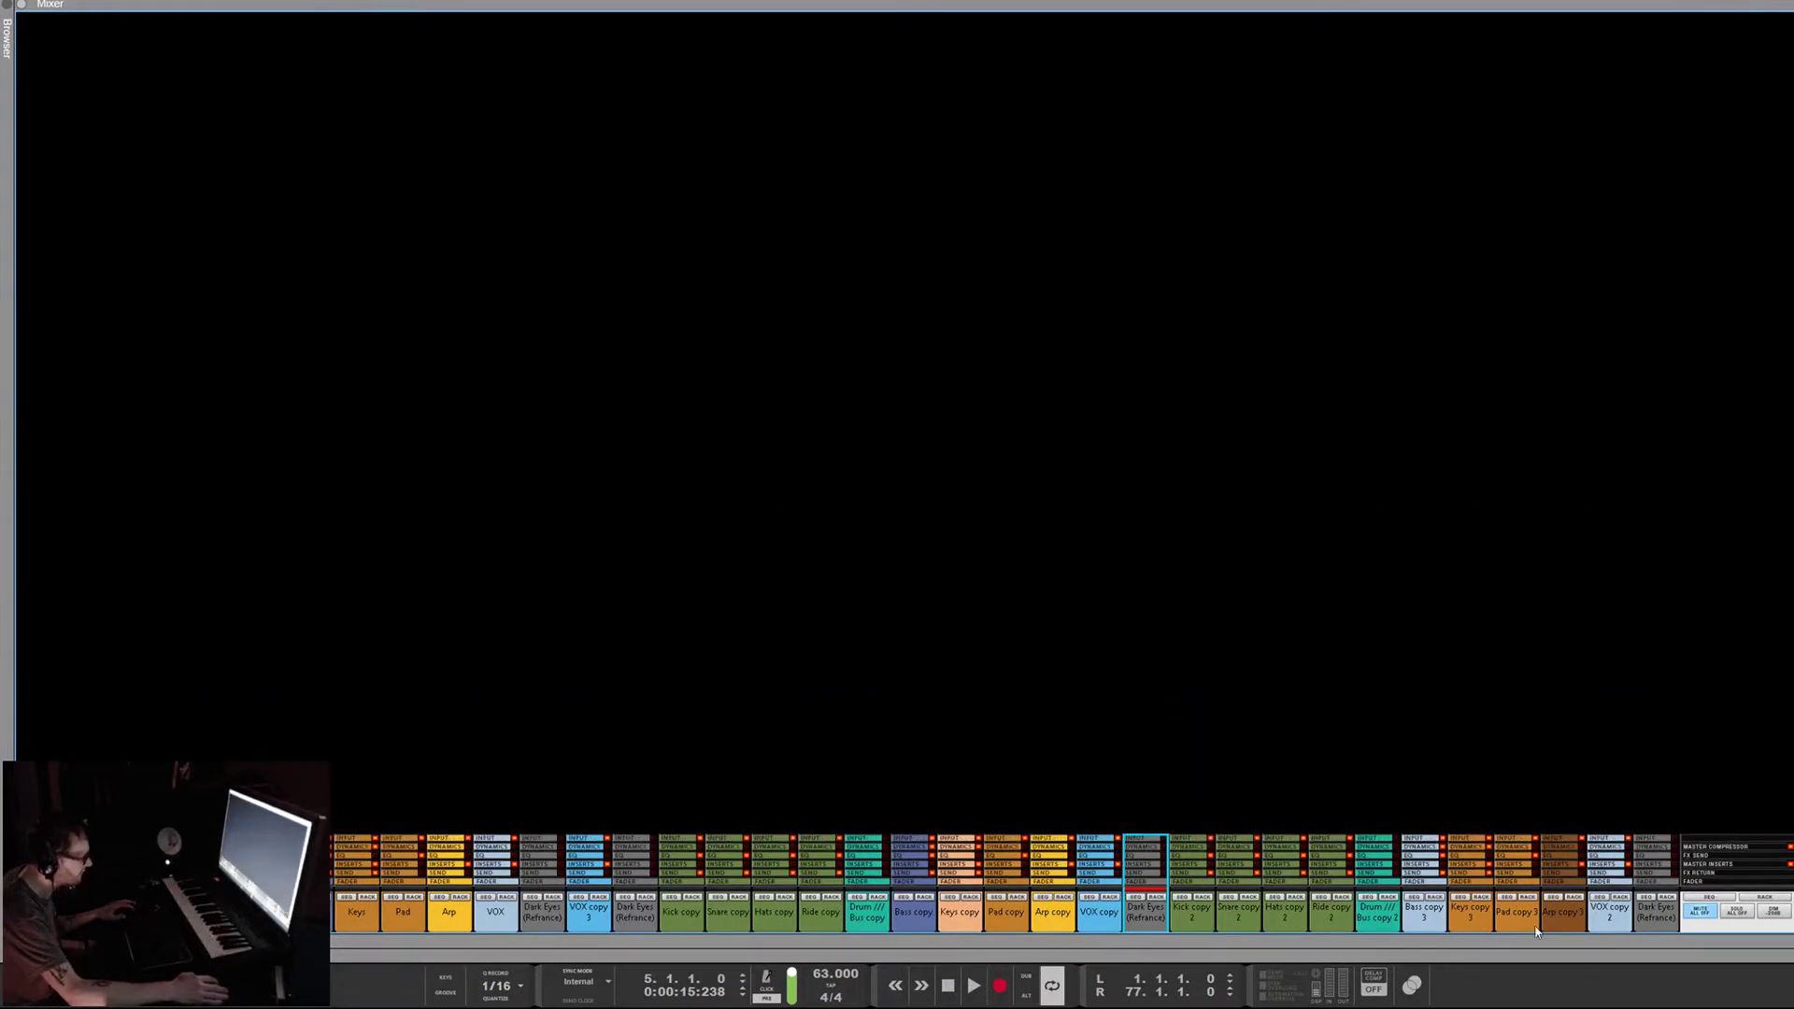
Unfold and refold the fader section of all mixer channels, and do the same with the EQ section
{"action": "left_click", "coordinate": [1155, 884]}
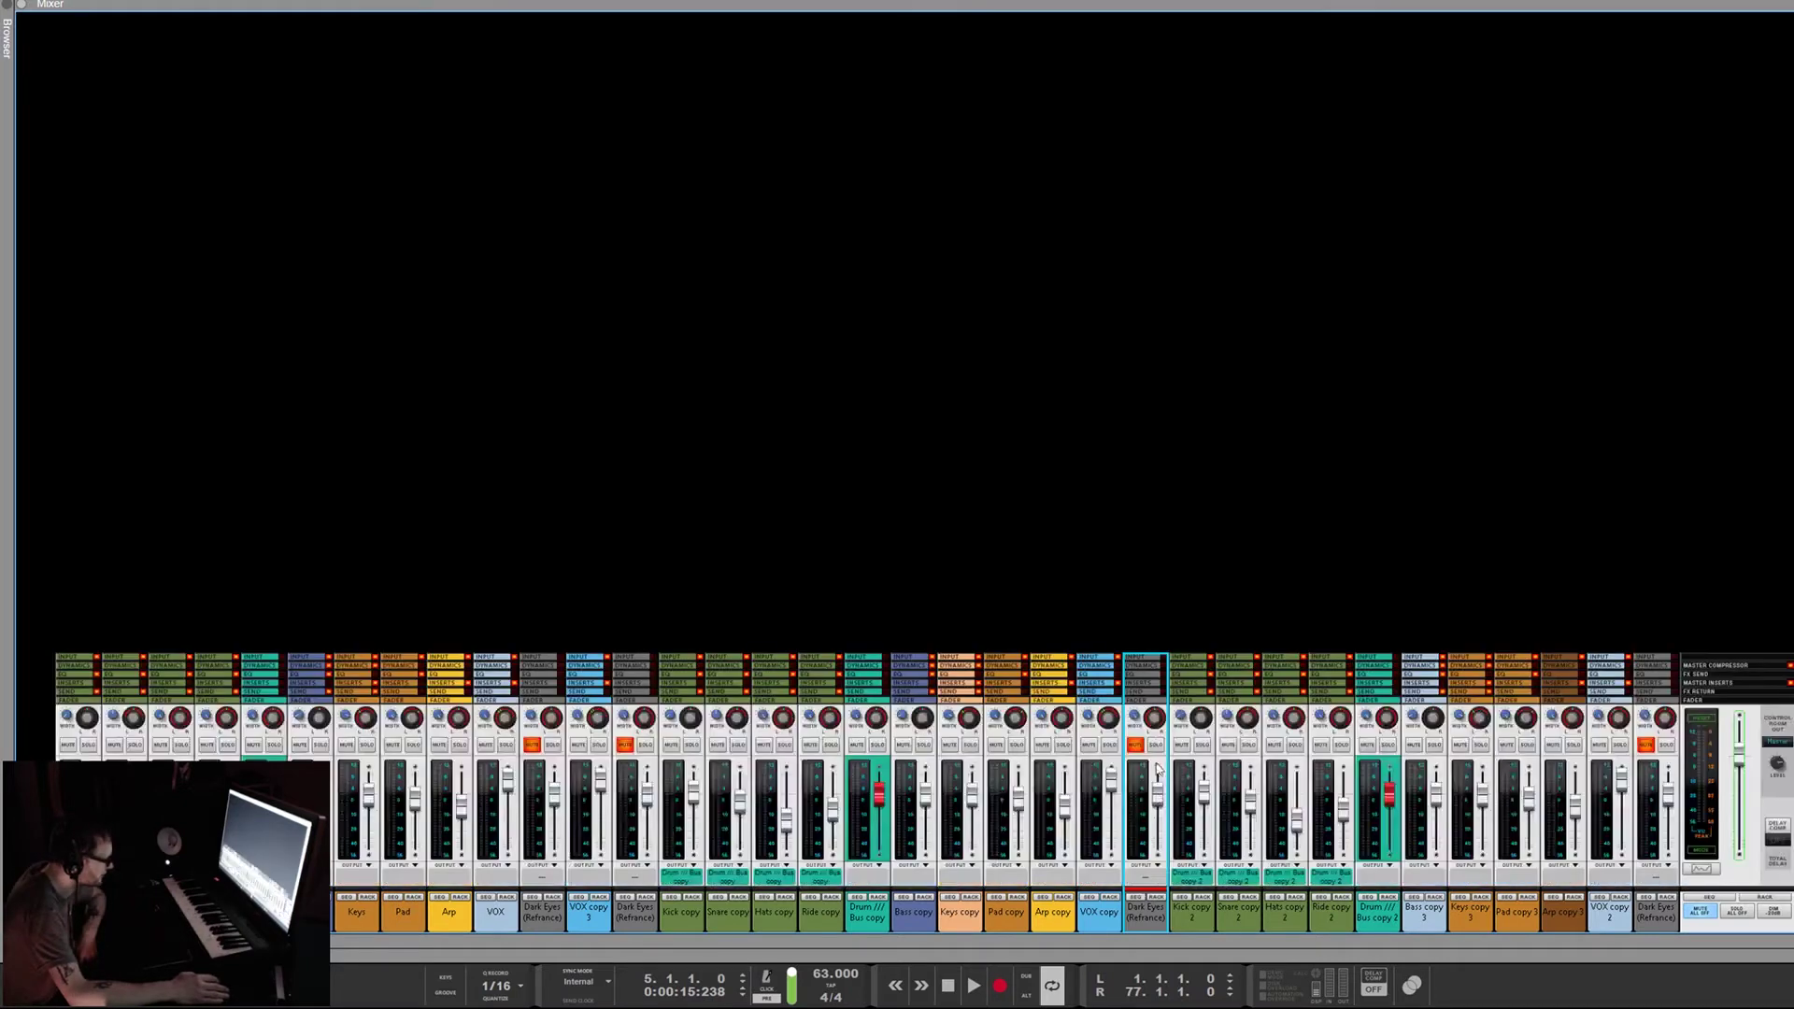
{"action": "left_click", "coordinate": [1160, 698]}
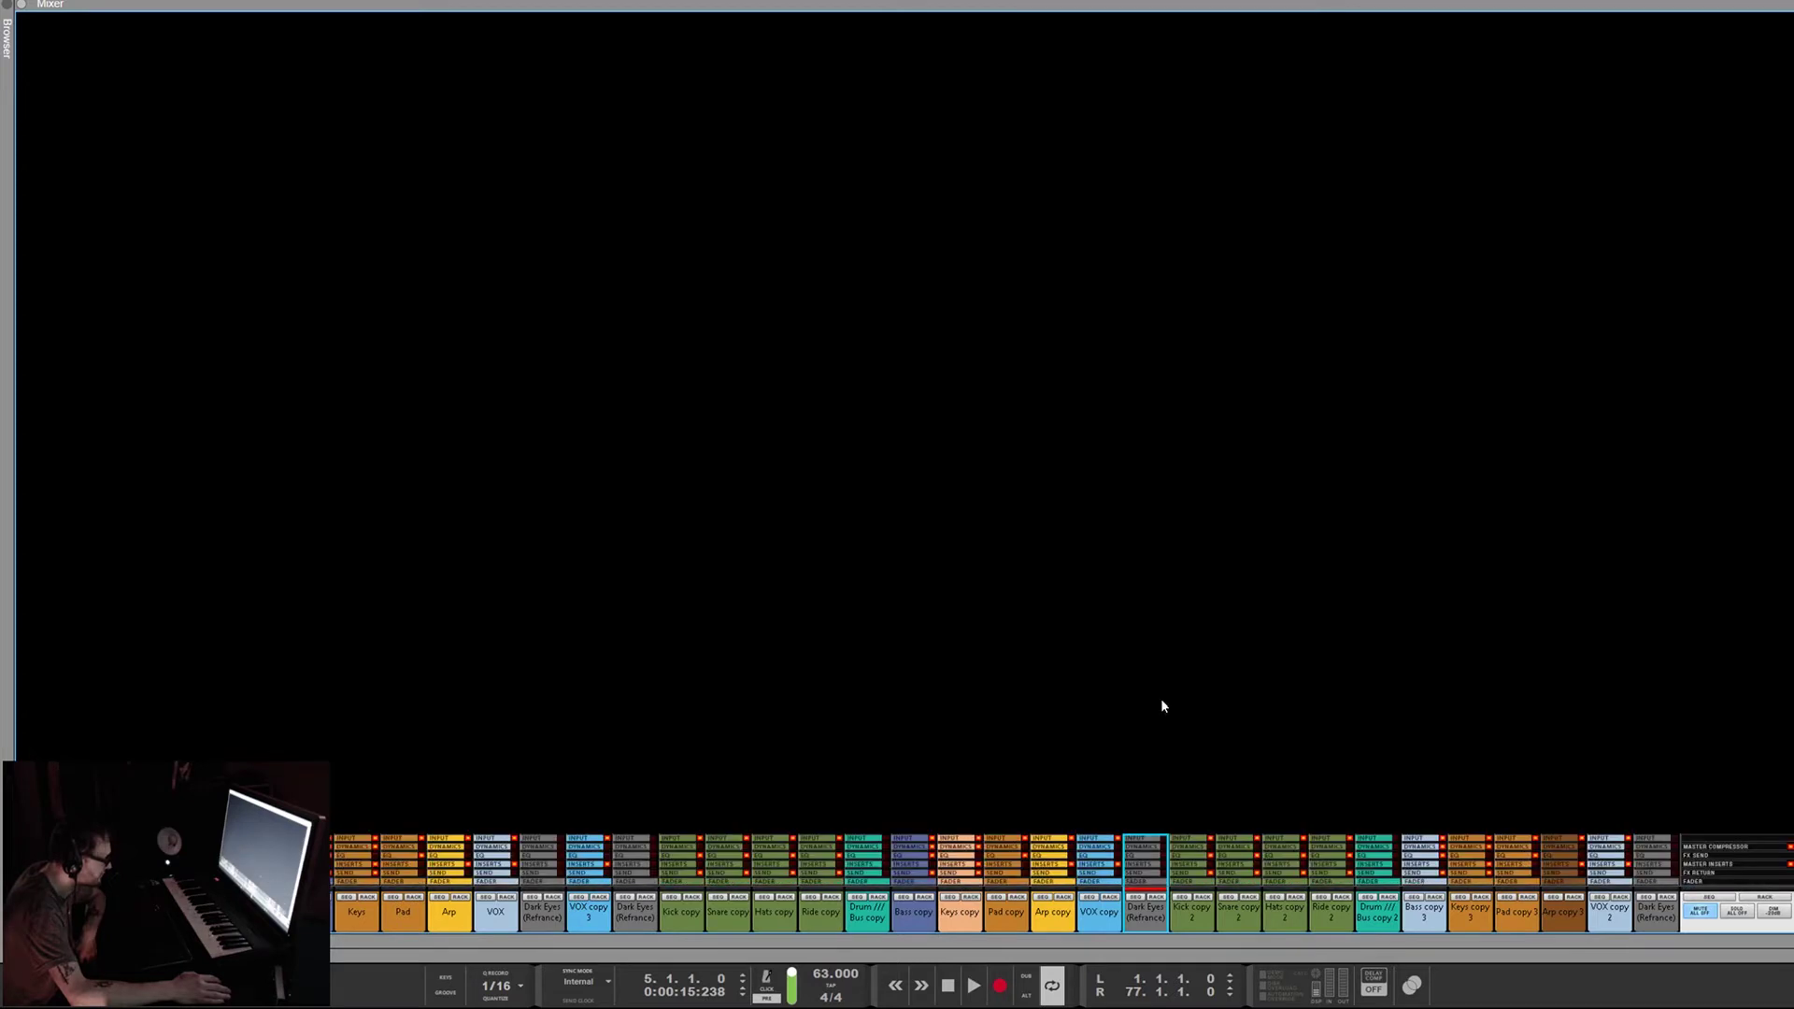
{"action": "left_click", "coordinate": [1152, 856]}
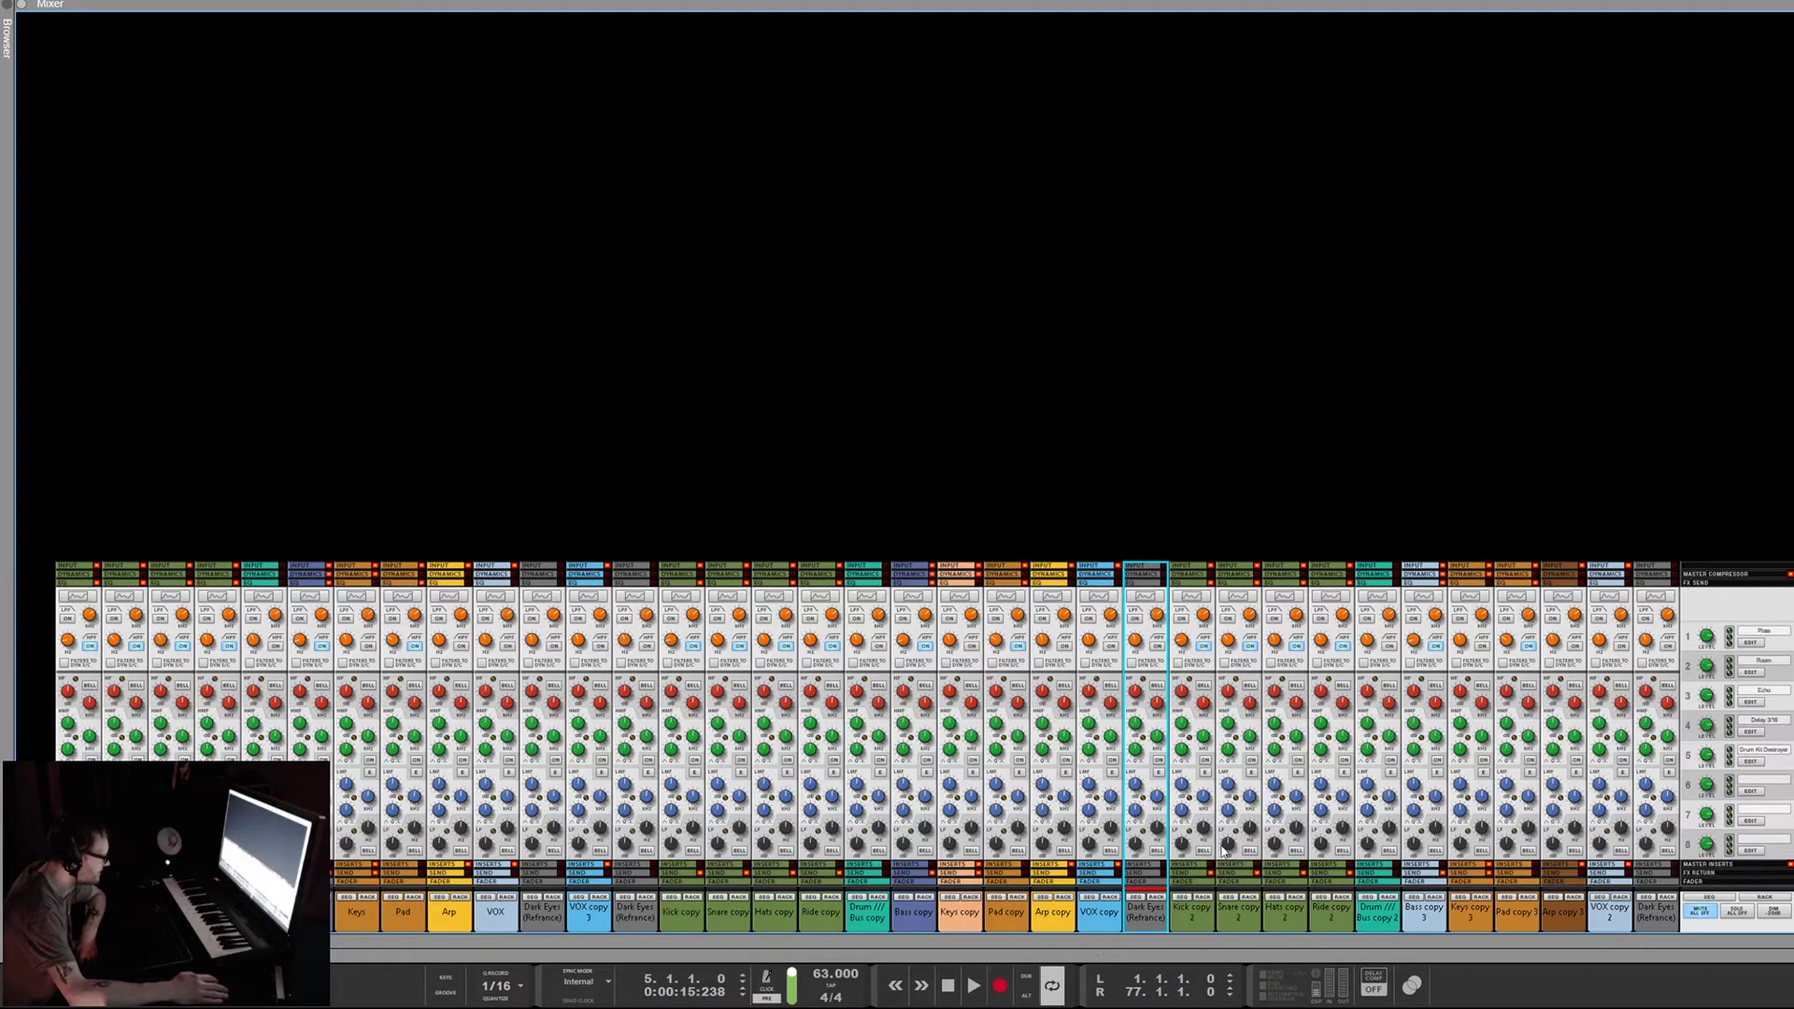
{"action": "left_click", "coordinate": [1093, 585]}
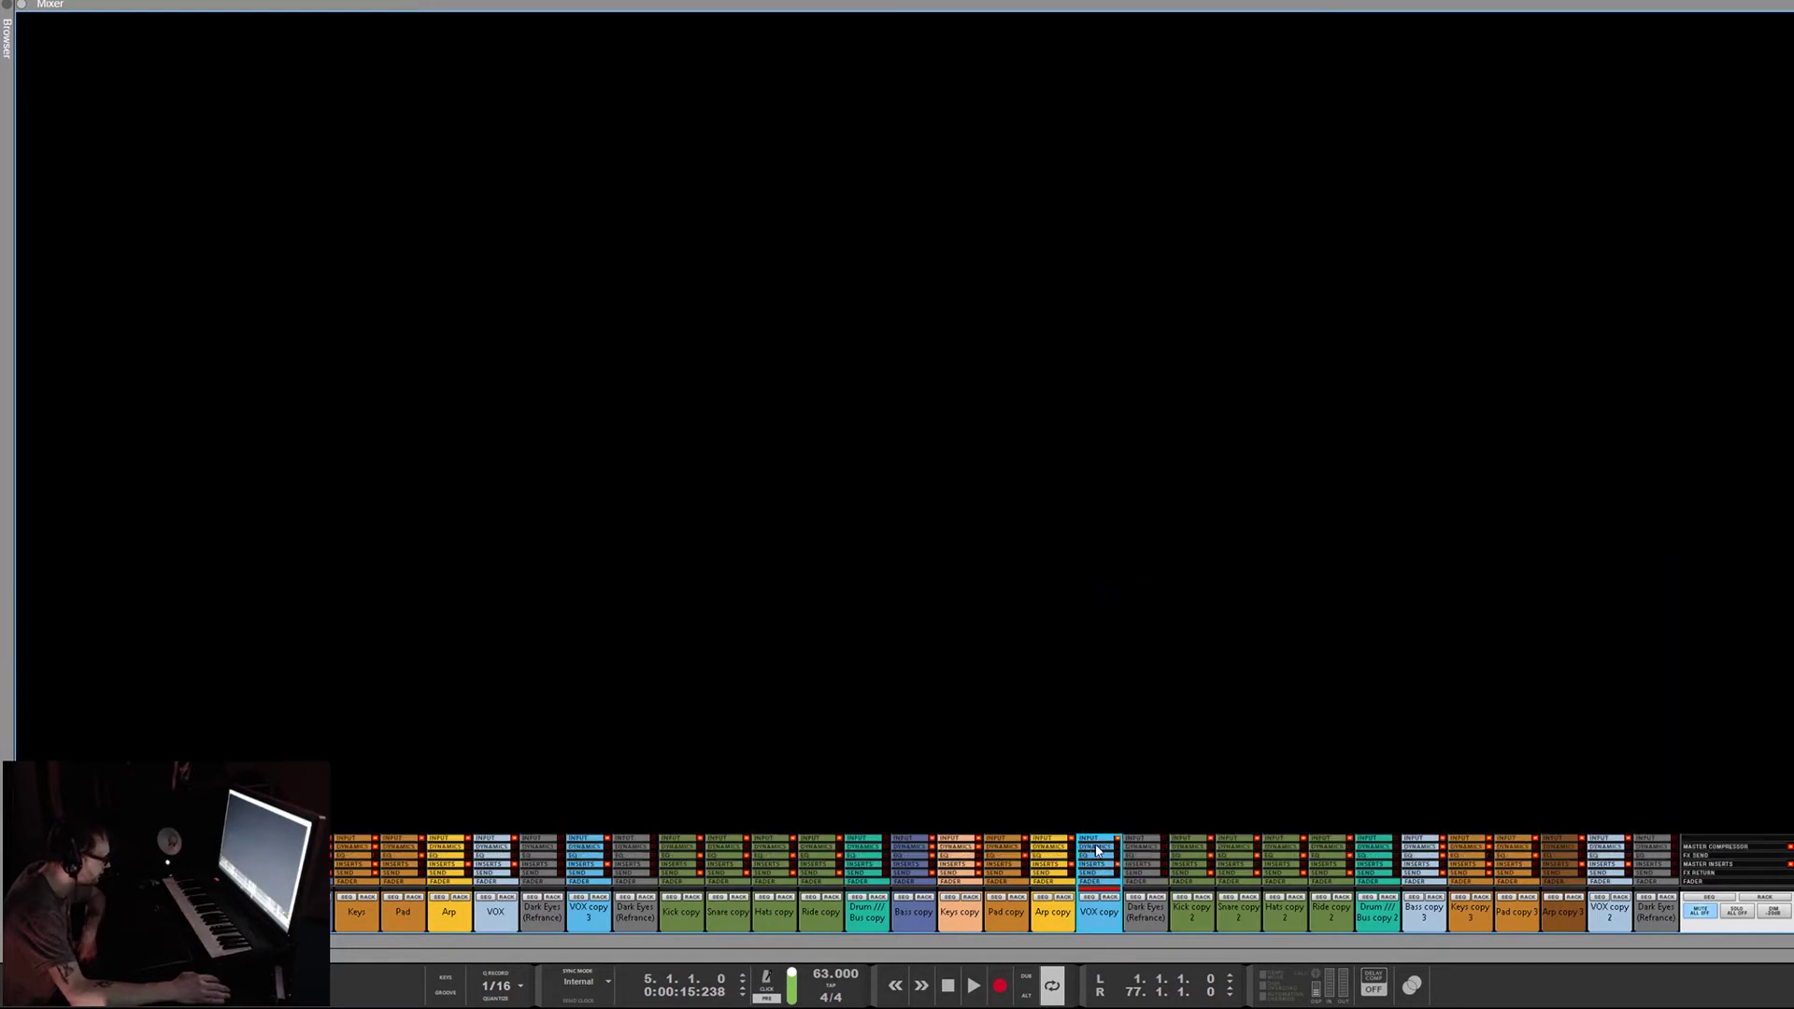
Unfold the dynamics, fader and input sections across all mixer channels, and fold them all again
{"action": "left_click", "coordinate": [1095, 848]}
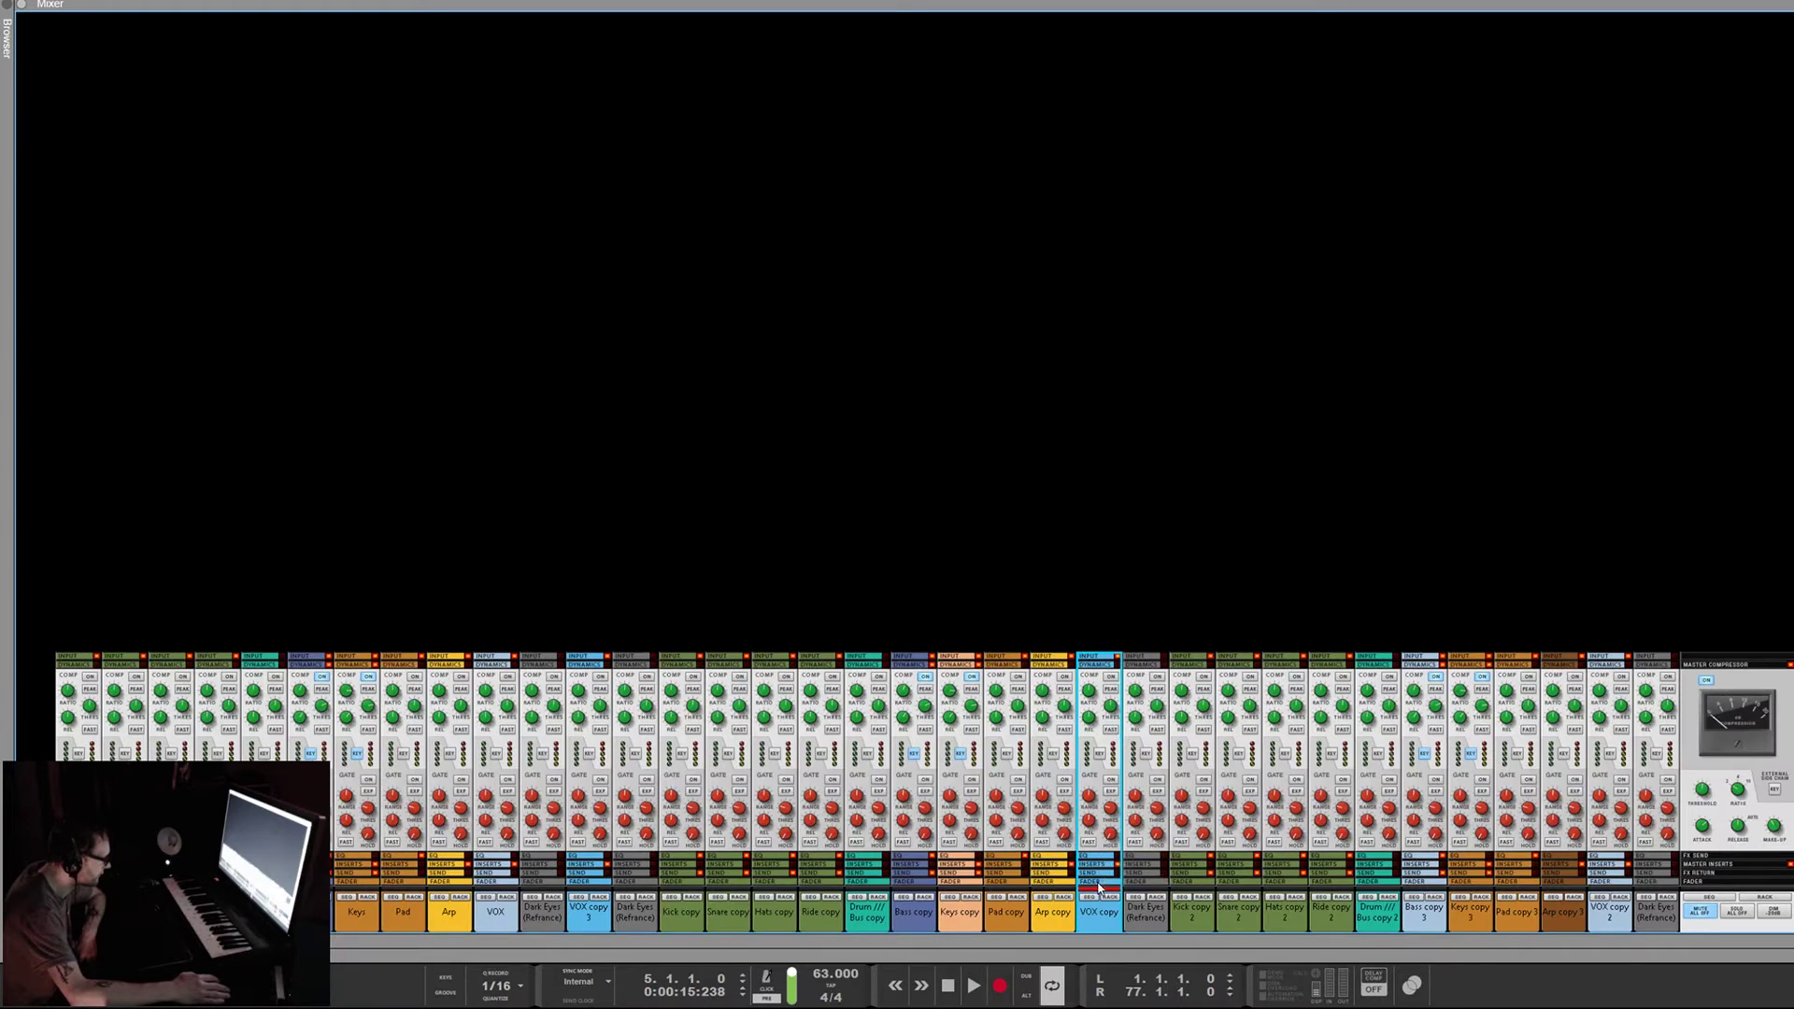
{"action": "left_click", "coordinate": [1099, 884]}
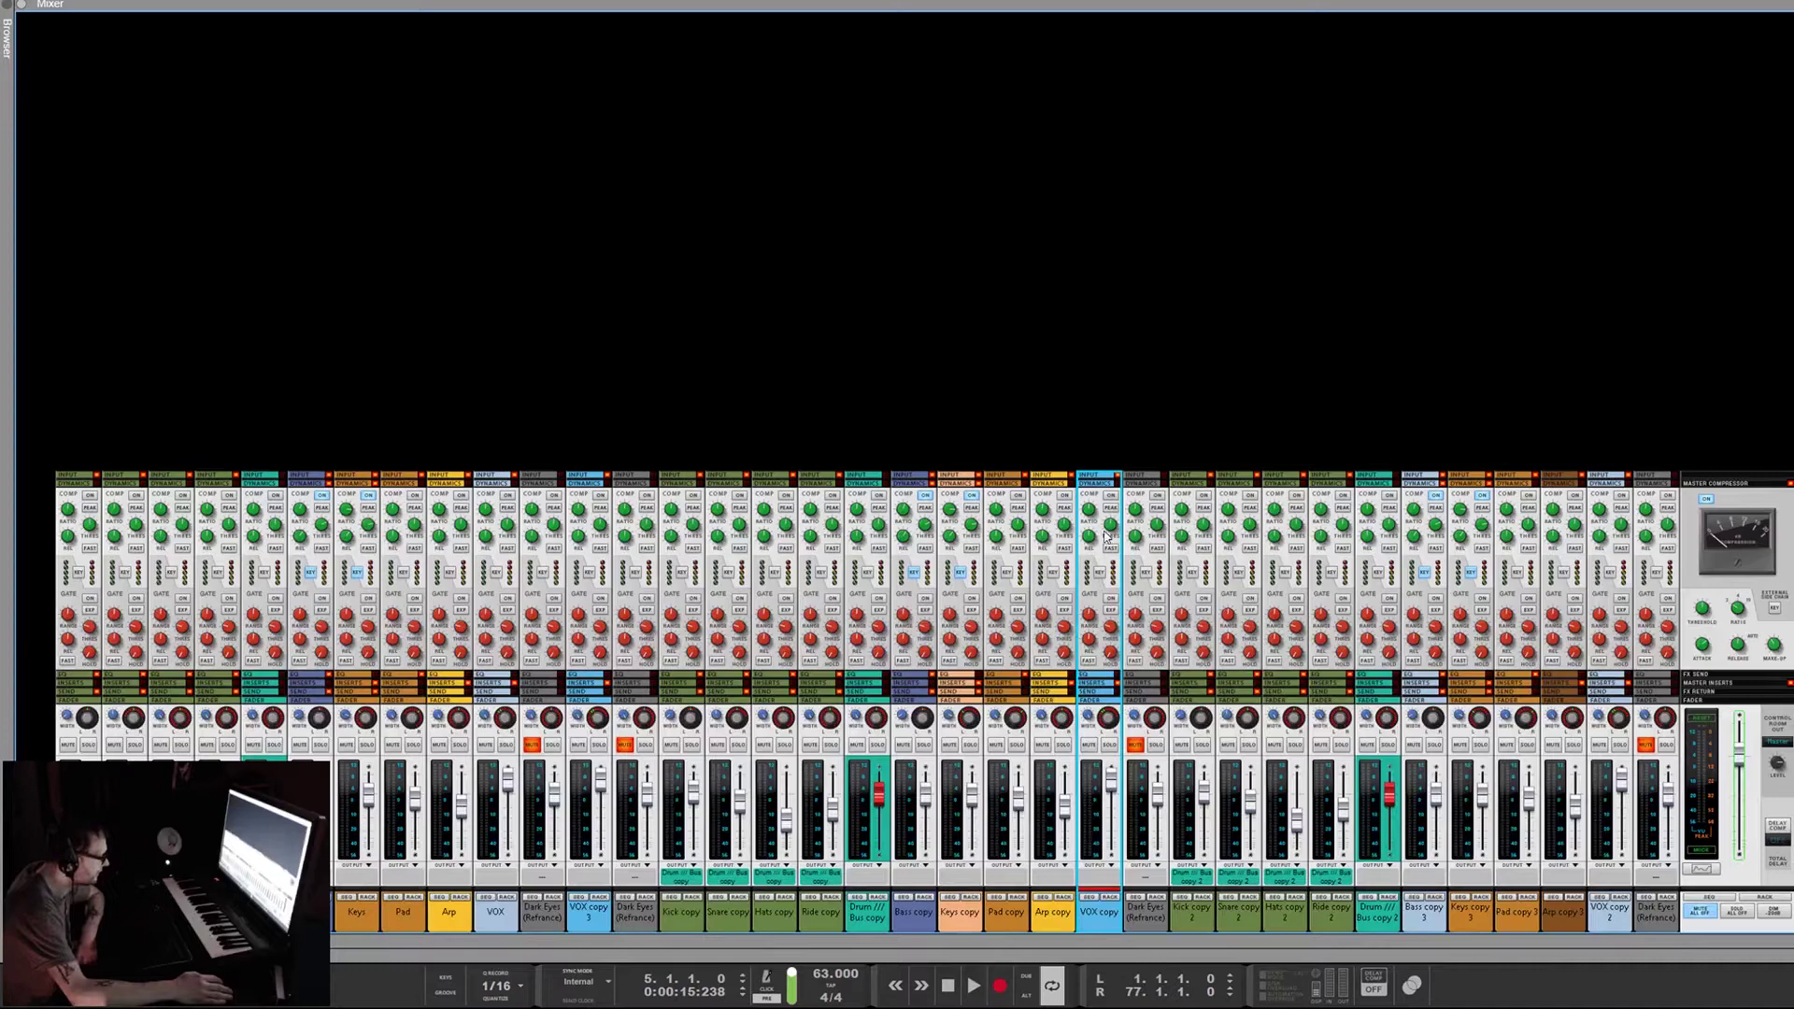
{"action": "left_click", "coordinate": [1093, 476]}
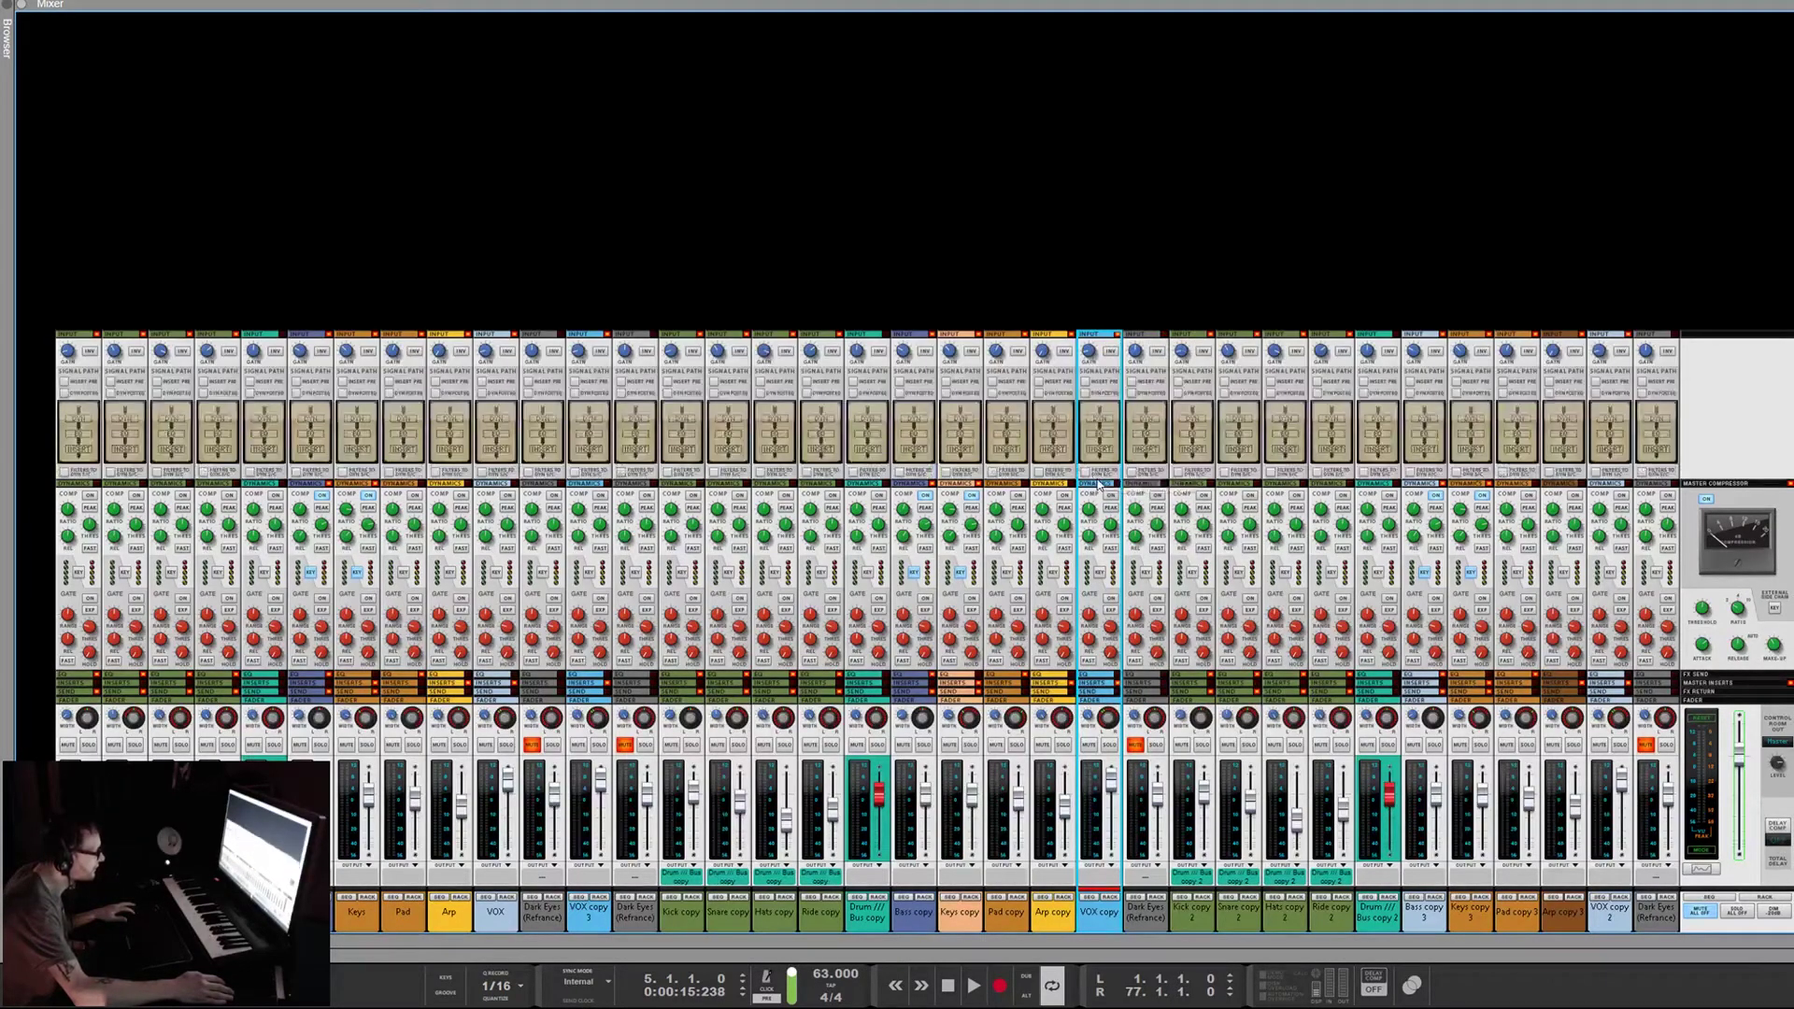
{"action": "left_click", "coordinate": [1096, 483]}
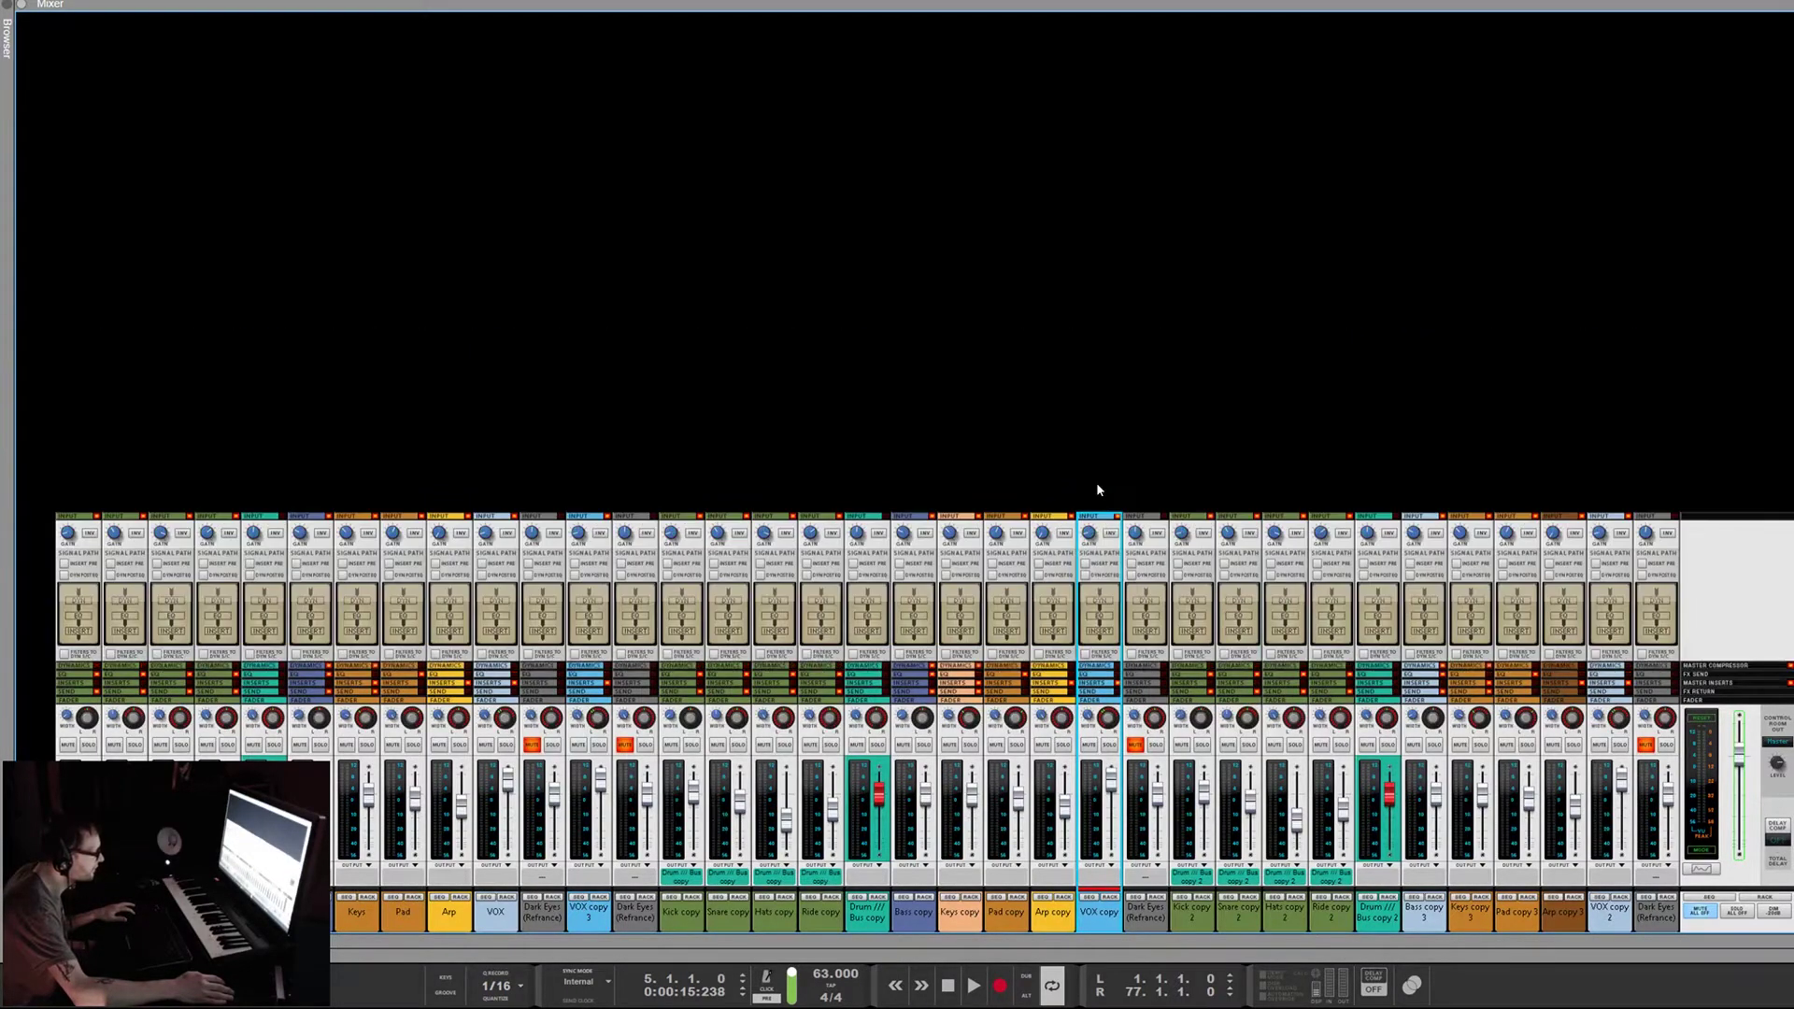
{"action": "left_click", "coordinate": [1102, 702]}
{"action": "left_click", "coordinate": [1104, 700]}
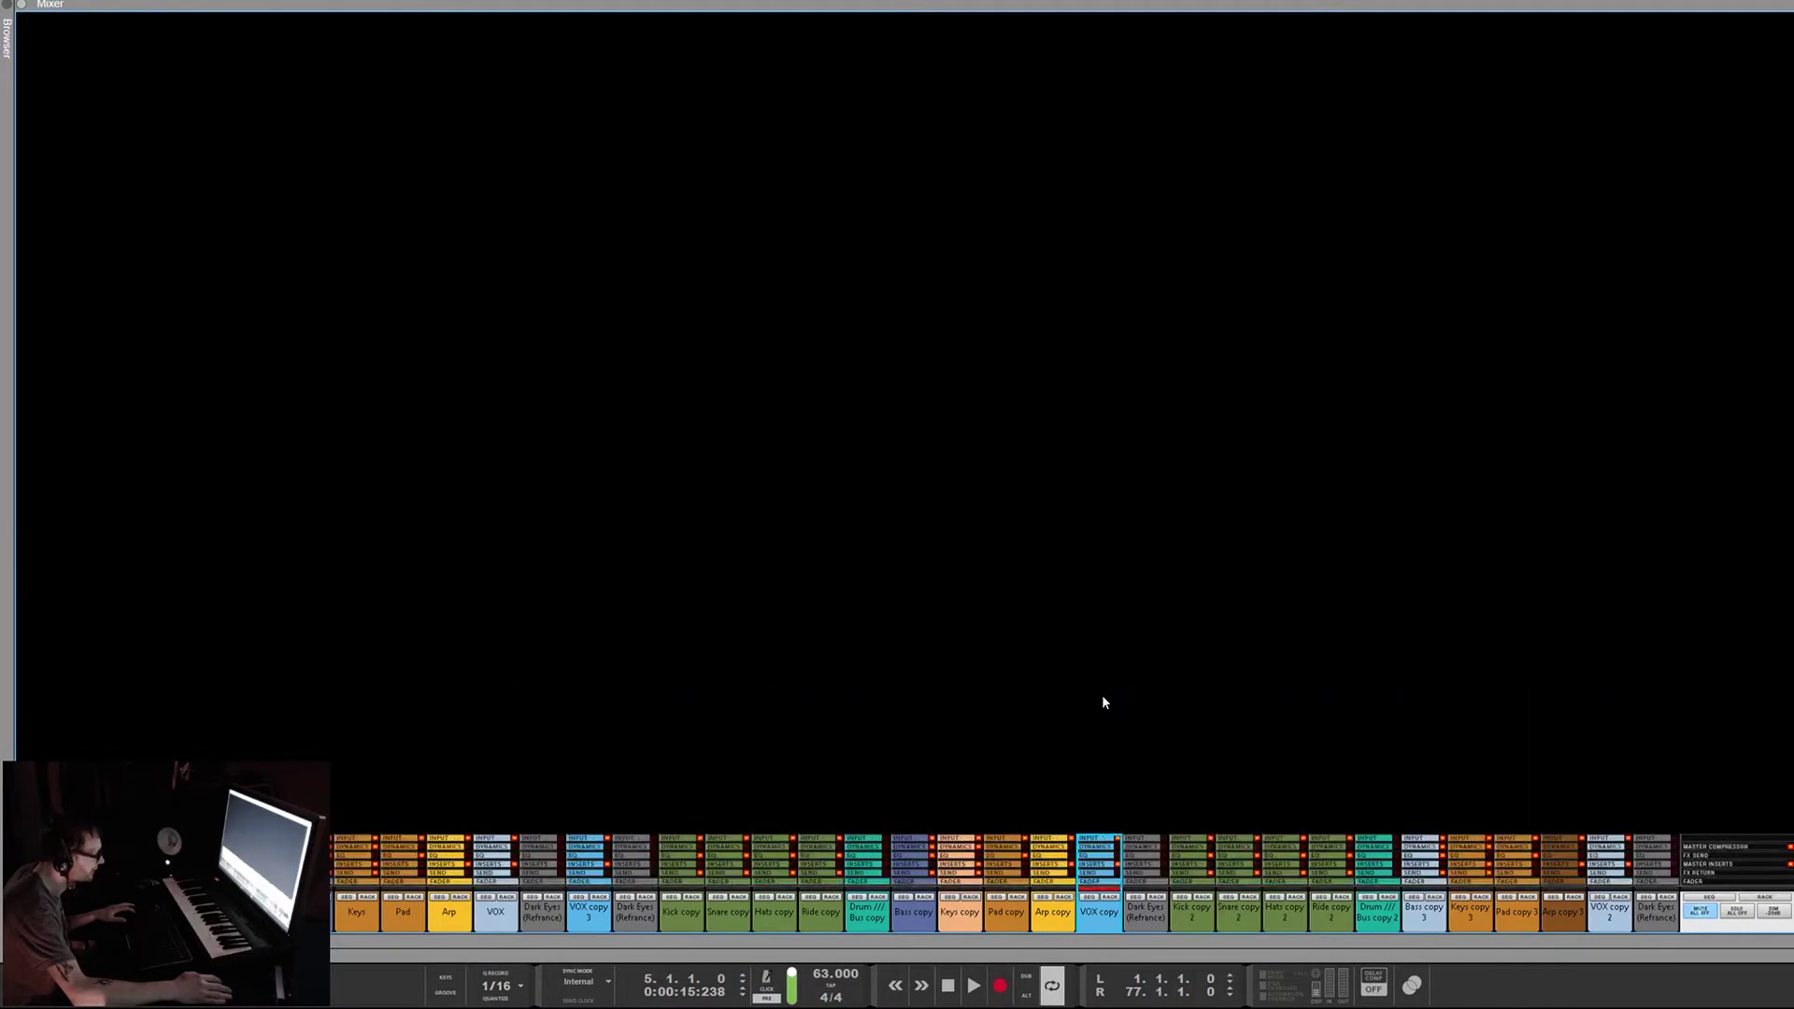
Switch from the mixer through the rack to the sequencer and unfold all its tracks at once
{"action": "double_click", "coordinate": [1128, 940]}
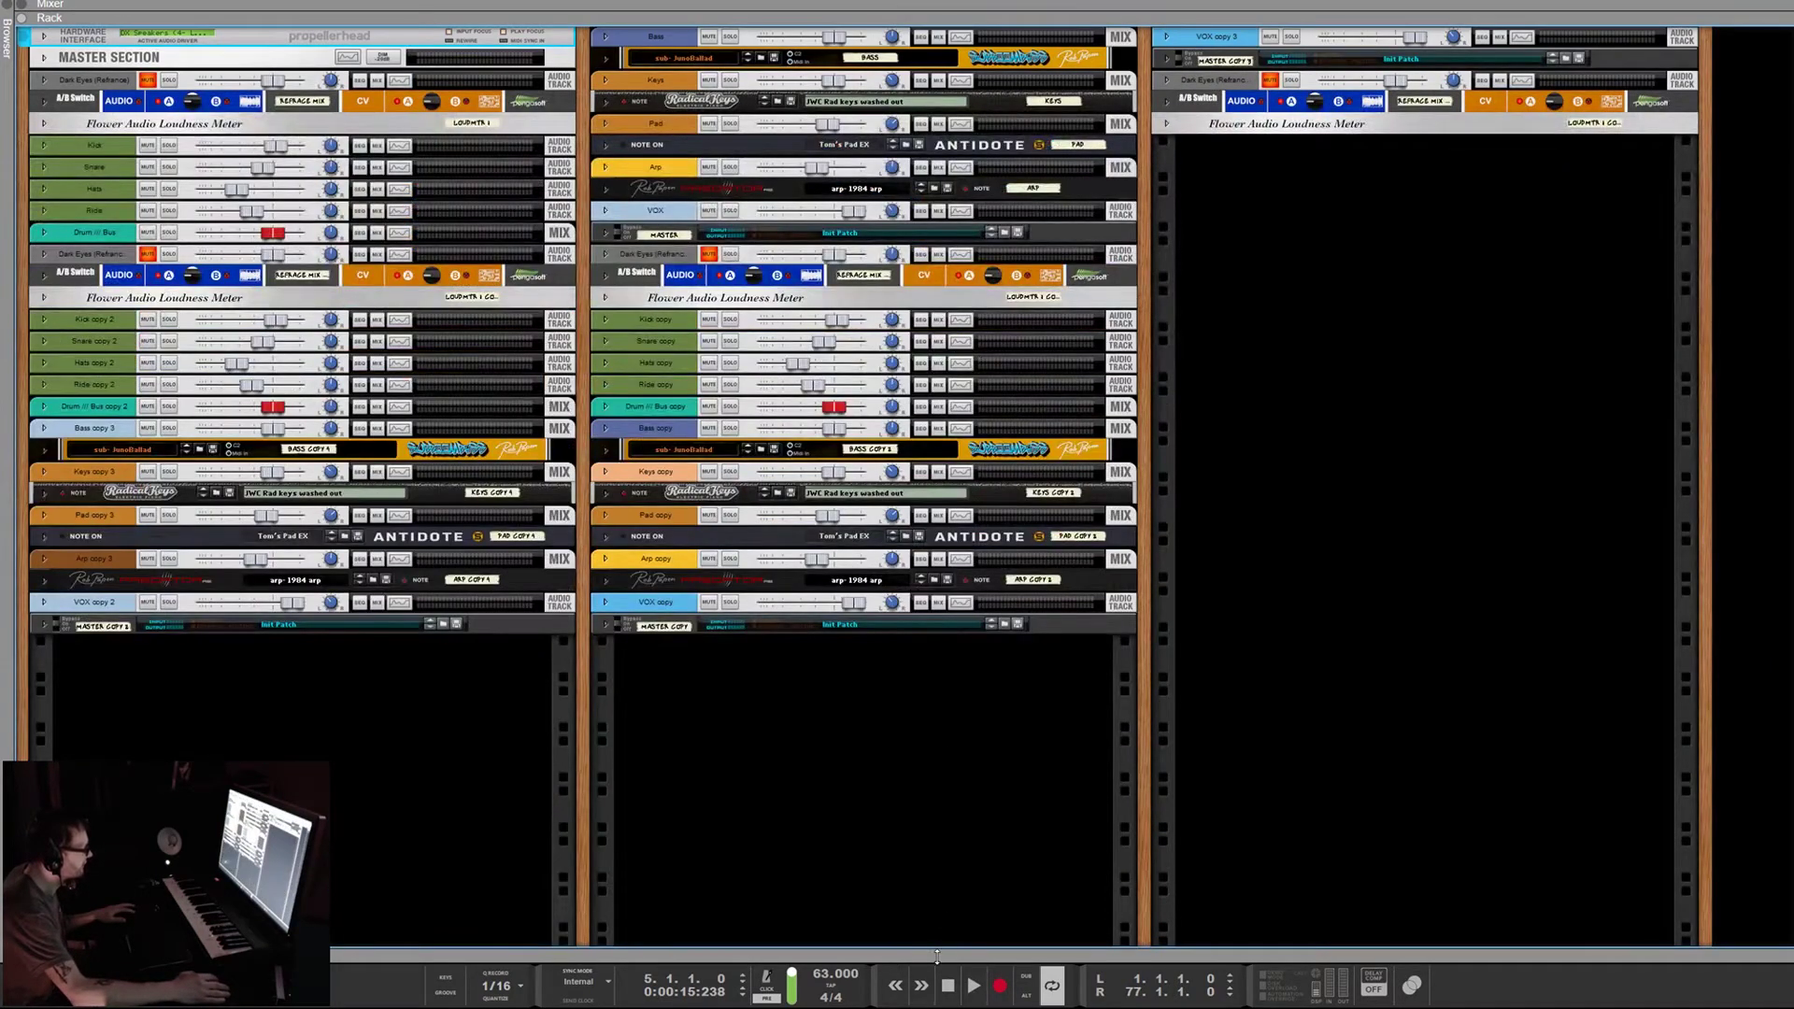
{"action": "double_click", "coordinate": [937, 955]}
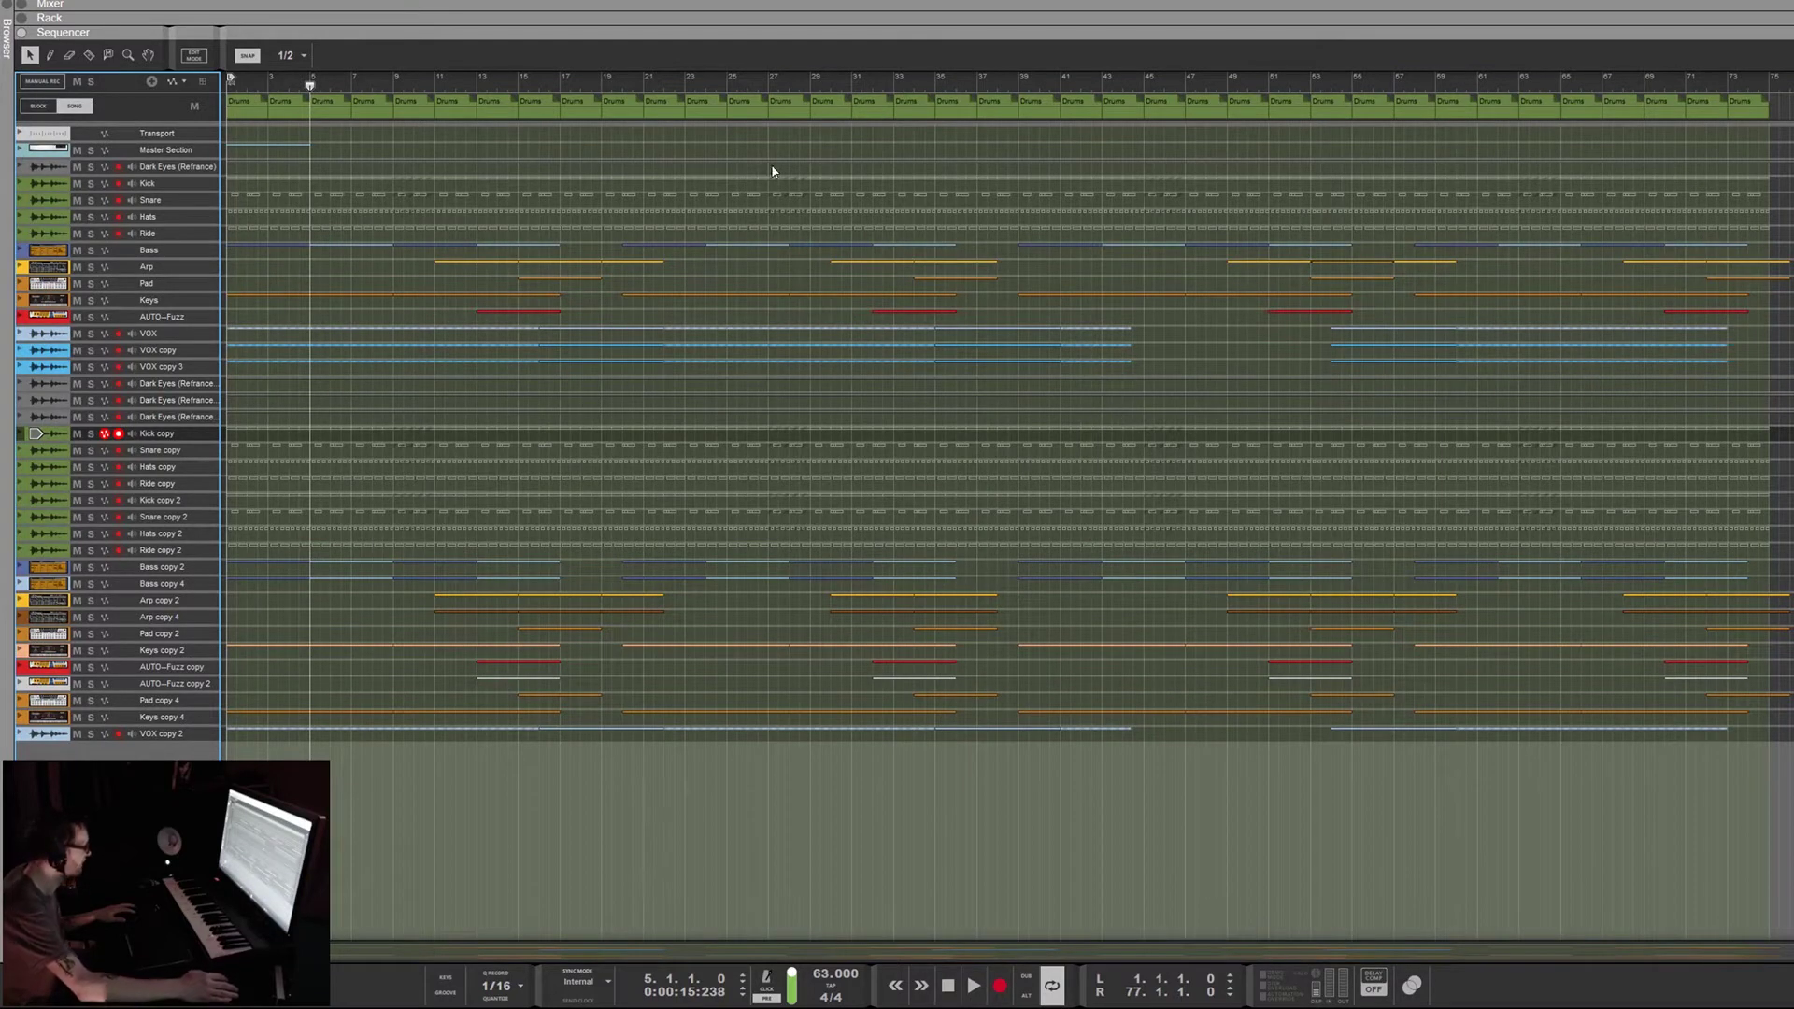
{"action": "left_click", "coordinate": [21, 136]}
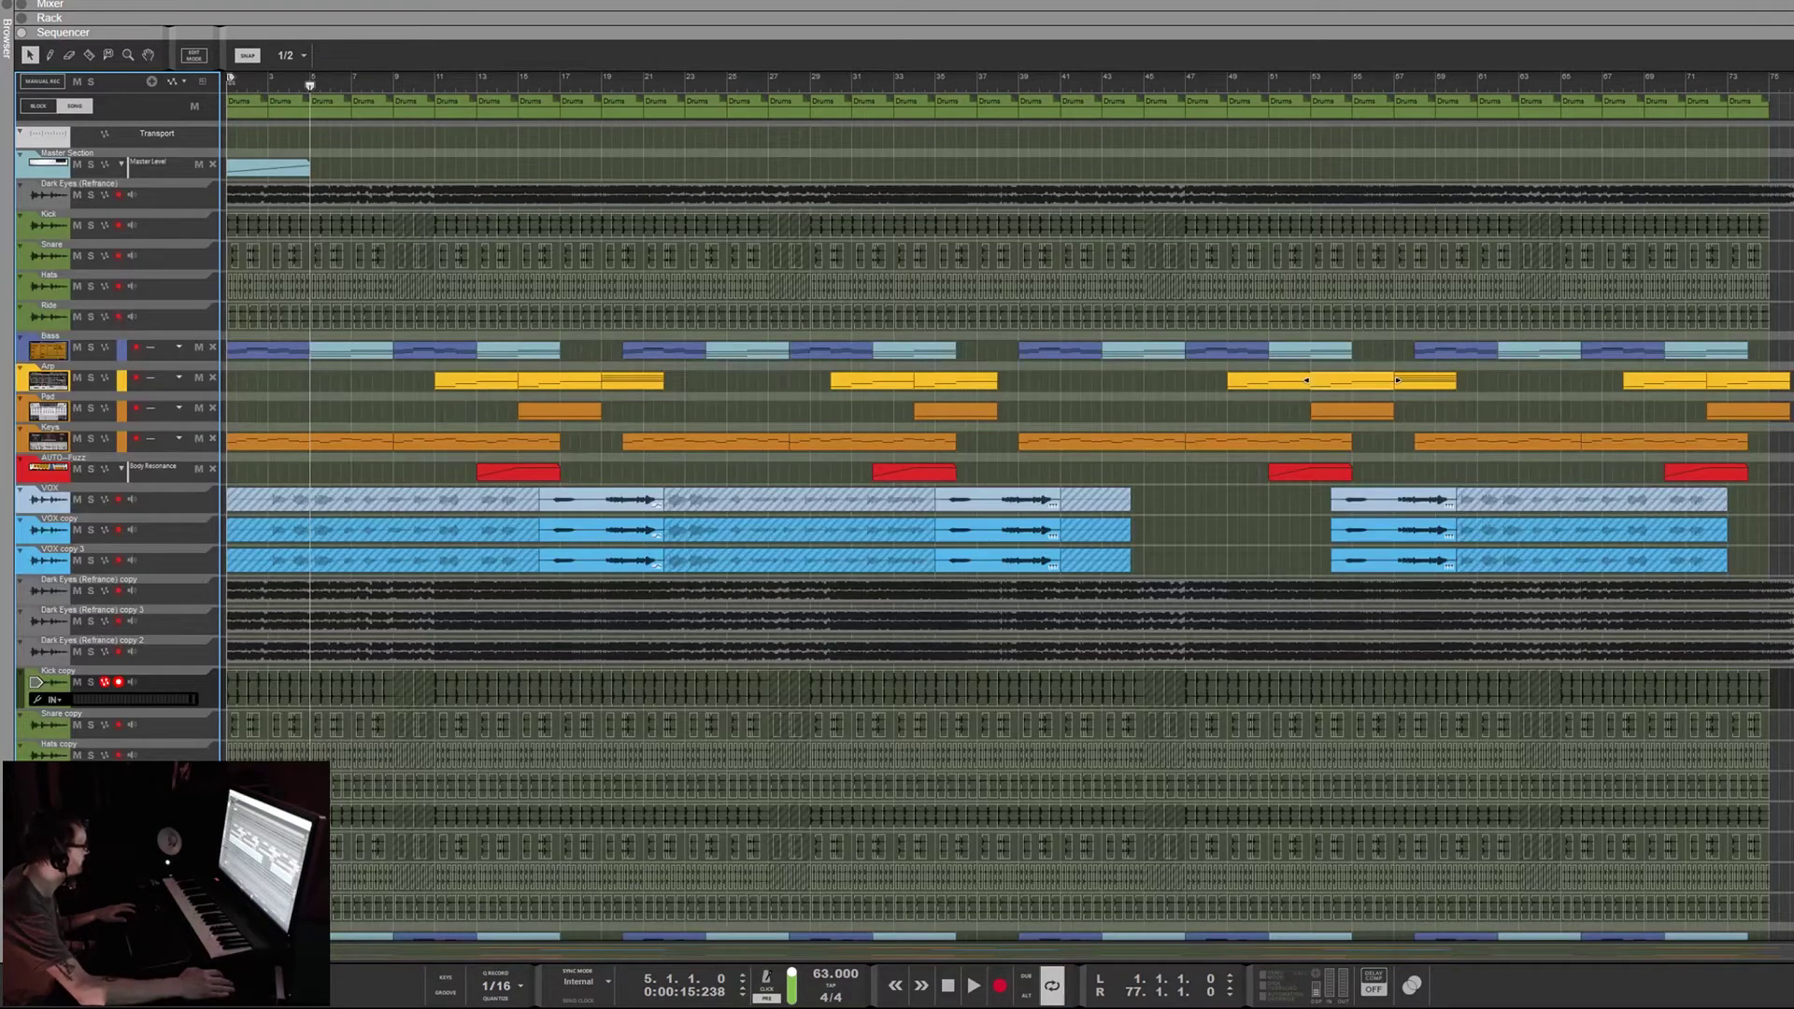
Increase the height of all sequencer tracks and fold every track at once
{"action": "key", "text": "shift+h"}
{"action": "key", "text": "shift+h"}
{"action": "key", "text": "shift+h"}
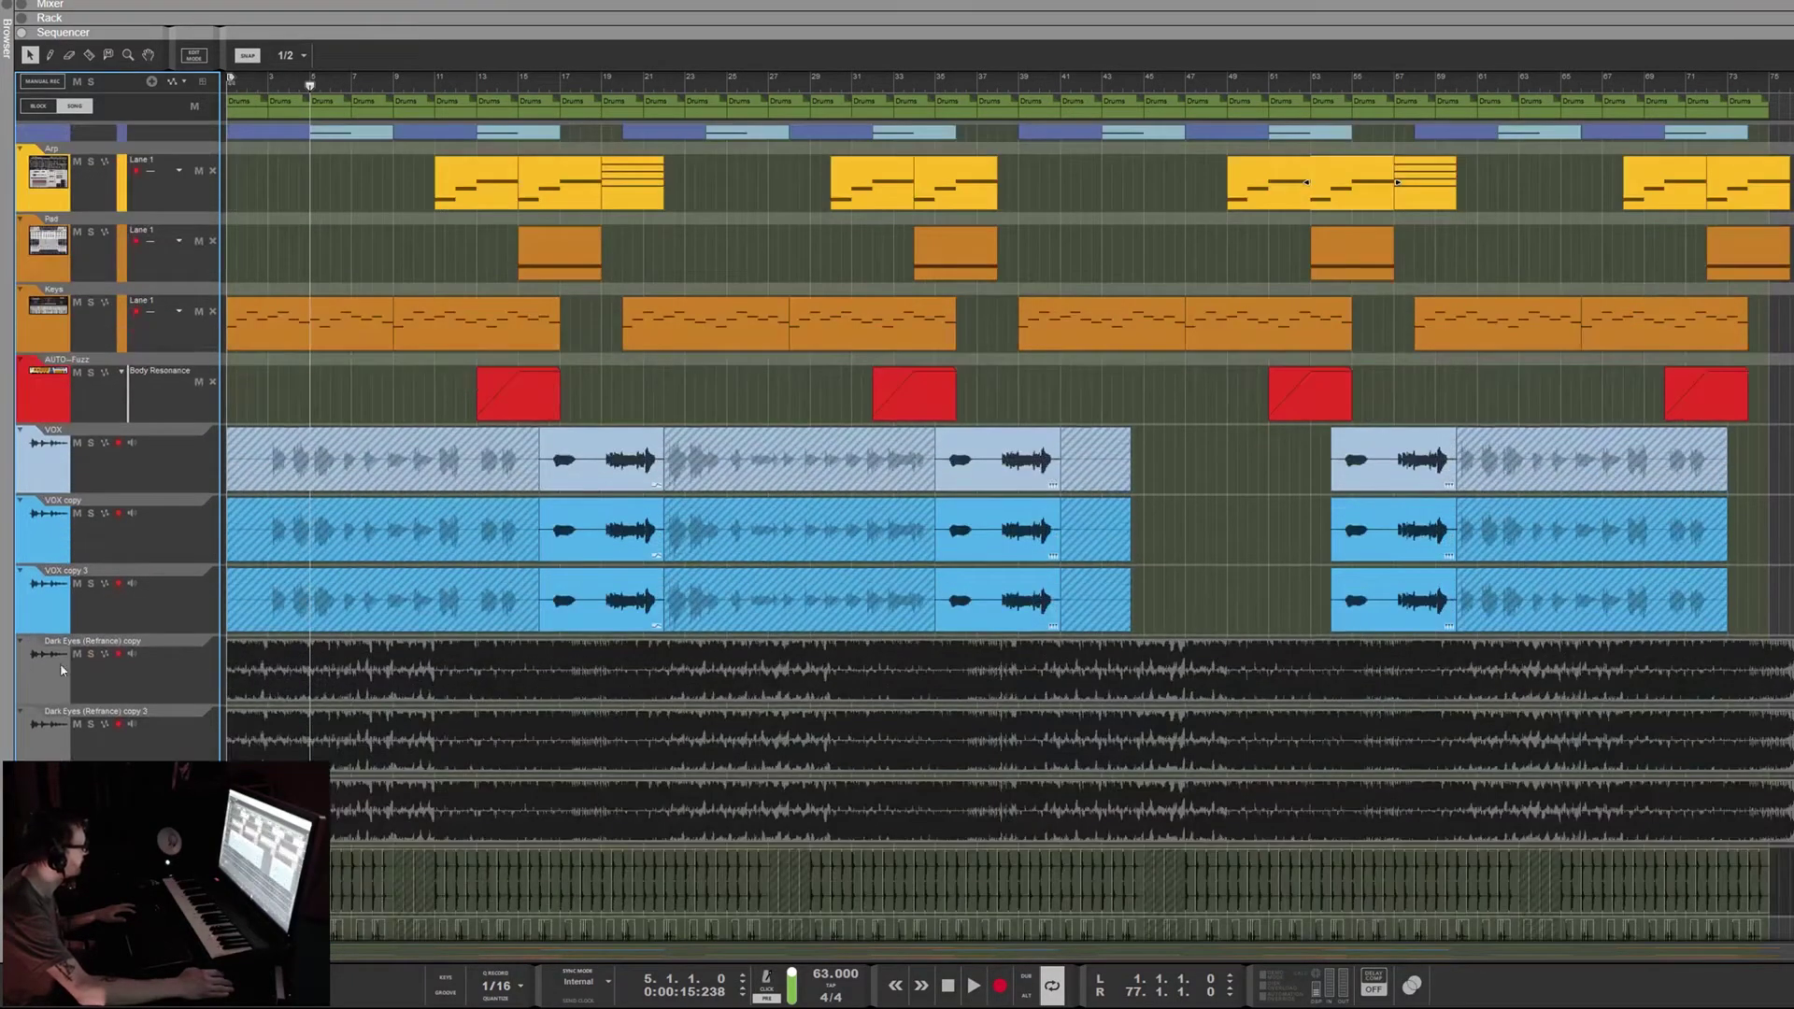
{"action": "left_click", "coordinate": [23, 154], "text": "alt"}
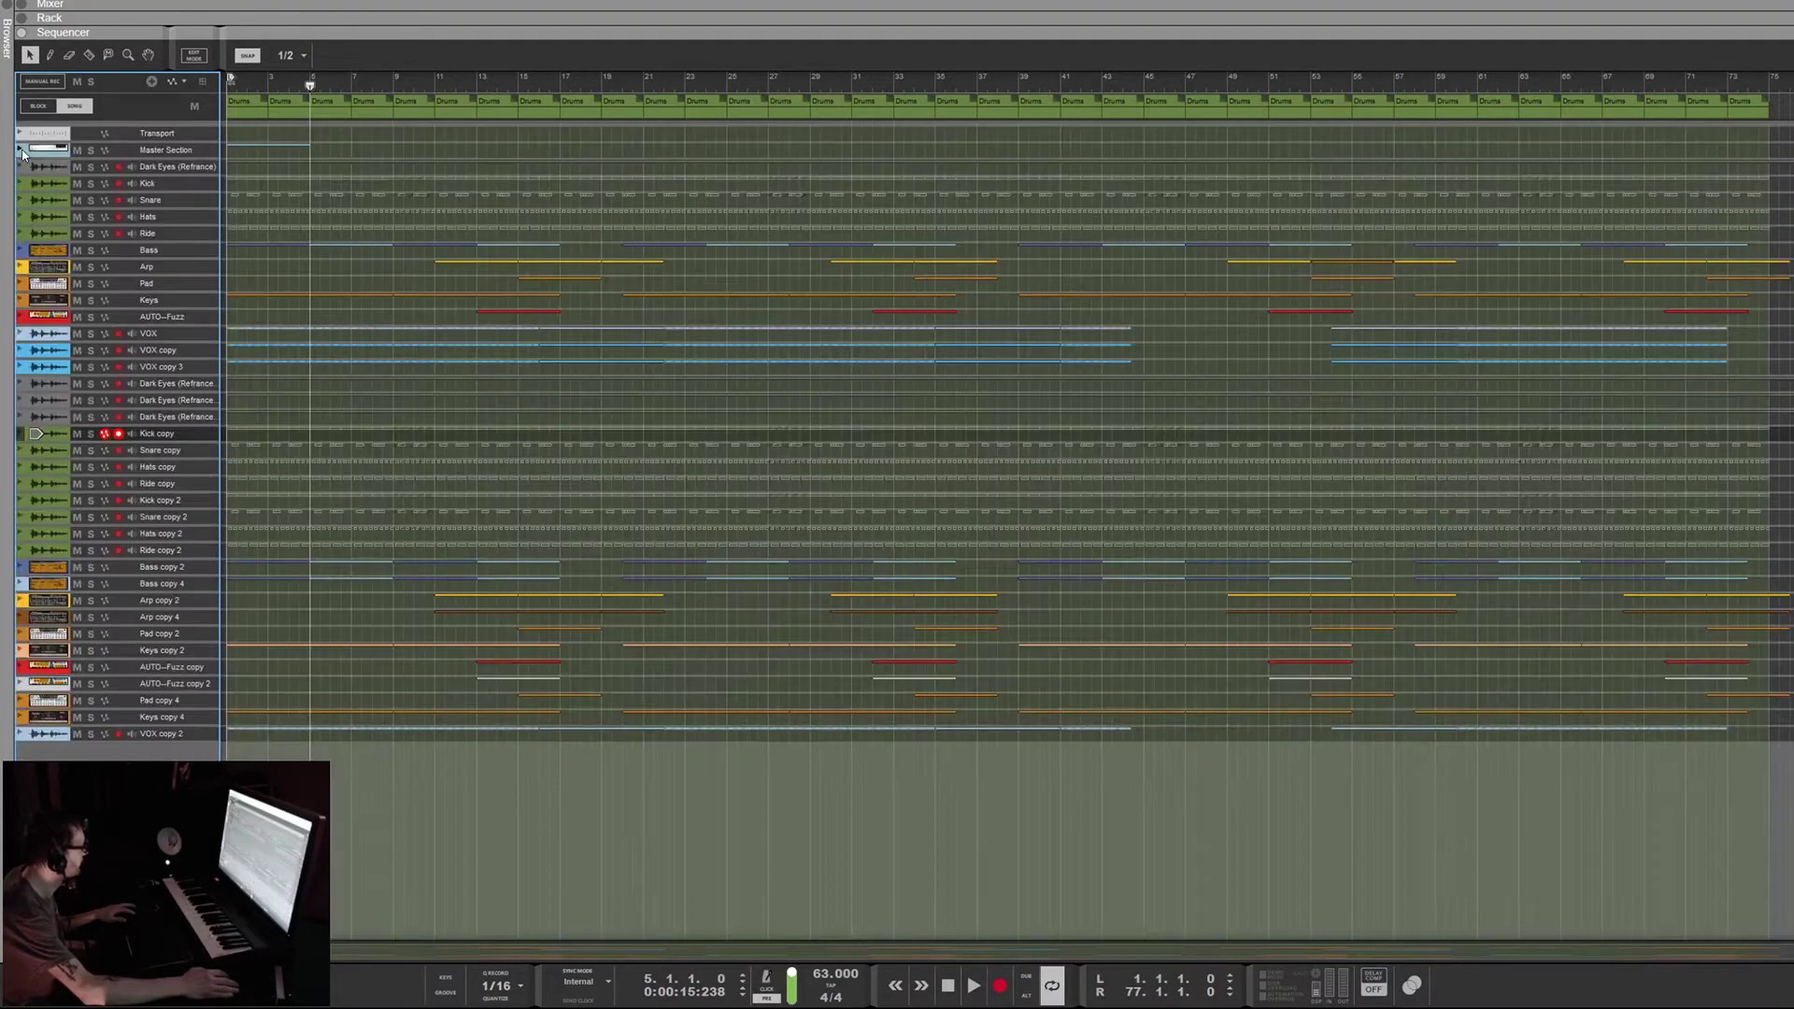
{"action": "left_click", "coordinate": [23, 154], "text": "alt"}
{"action": "left_click", "coordinate": [23, 154], "text": "alt"}
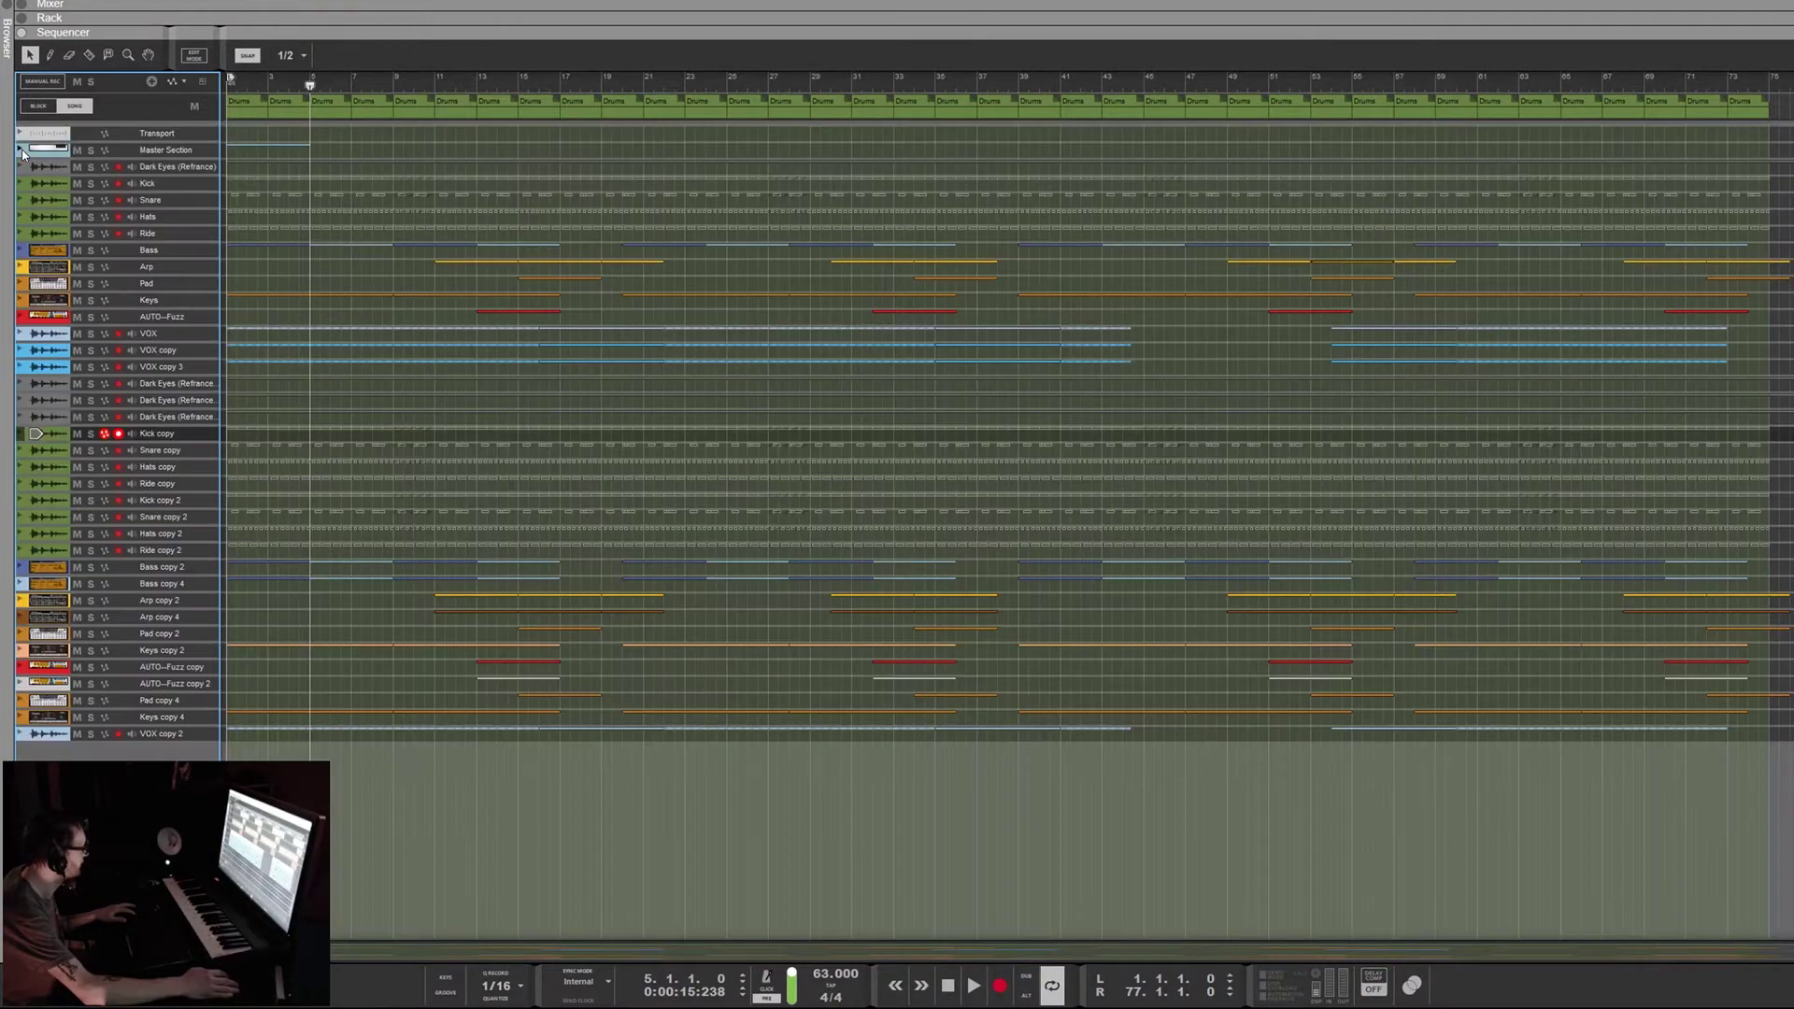
Show the rack, and unfold and refold all devices in the middle rack column twice
{"action": "key", "text": "F6"}
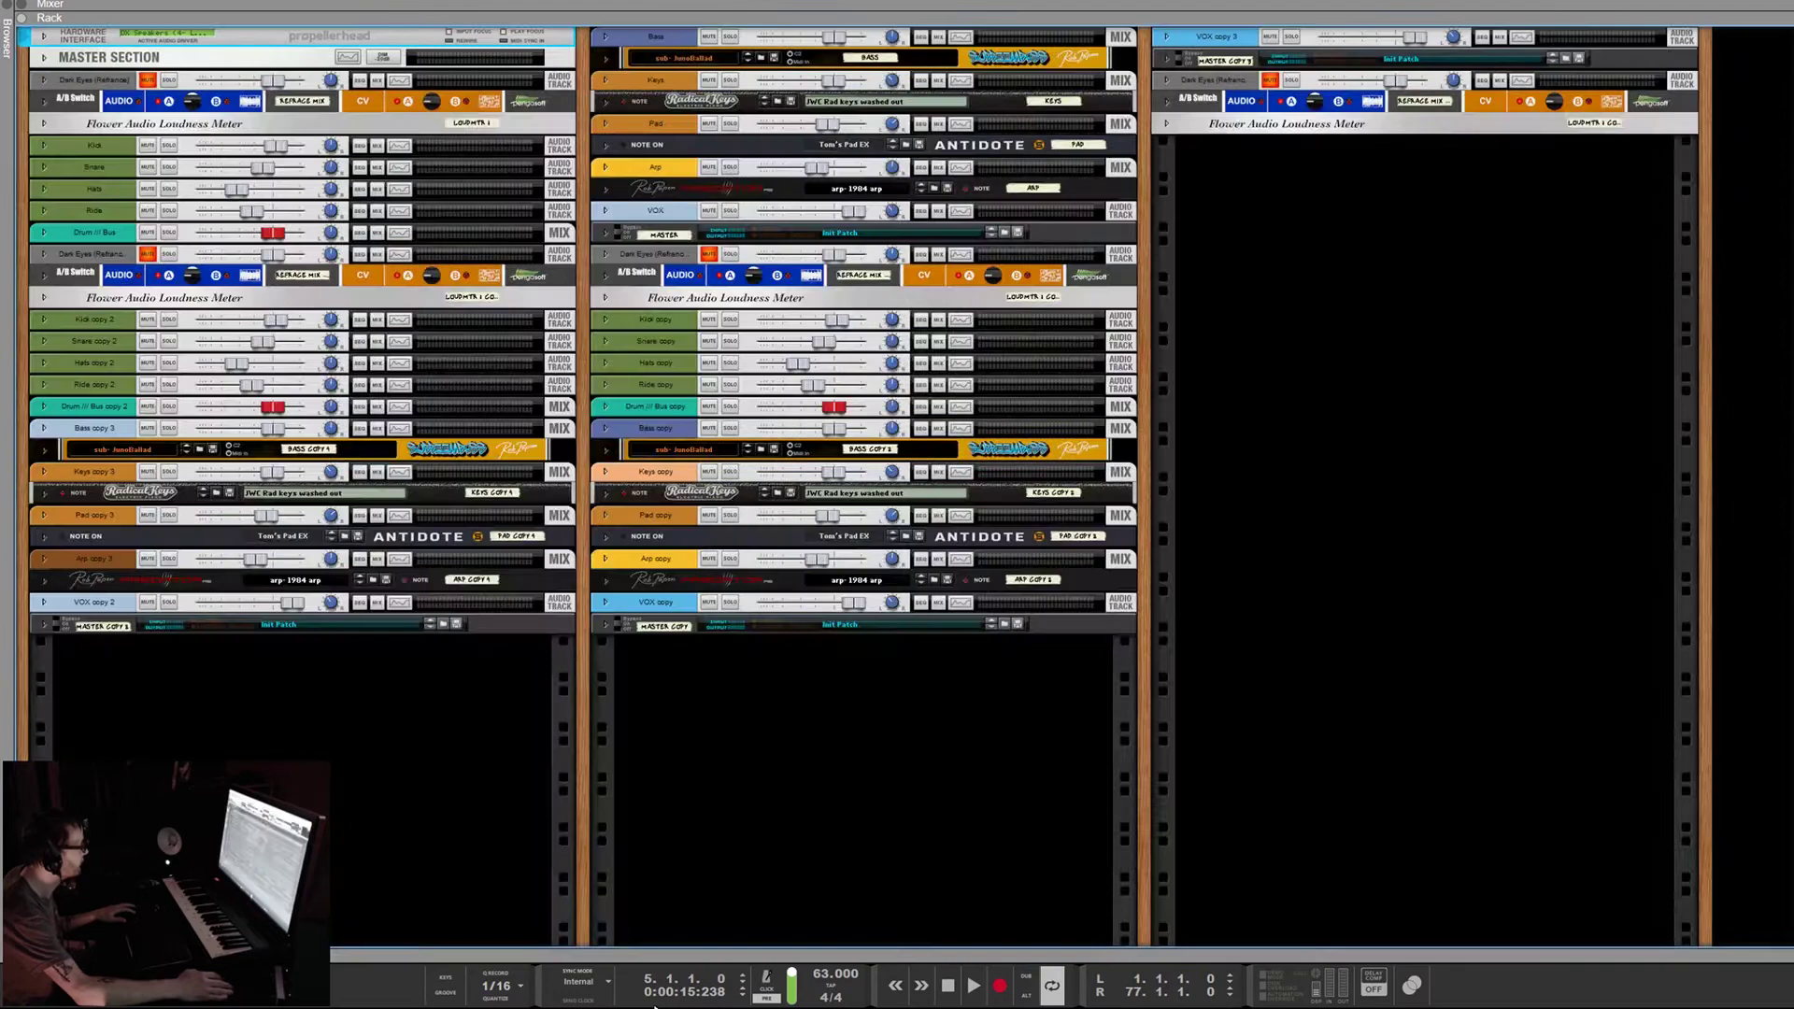
{"action": "left_click", "coordinate": [604, 39], "text": "alt"}
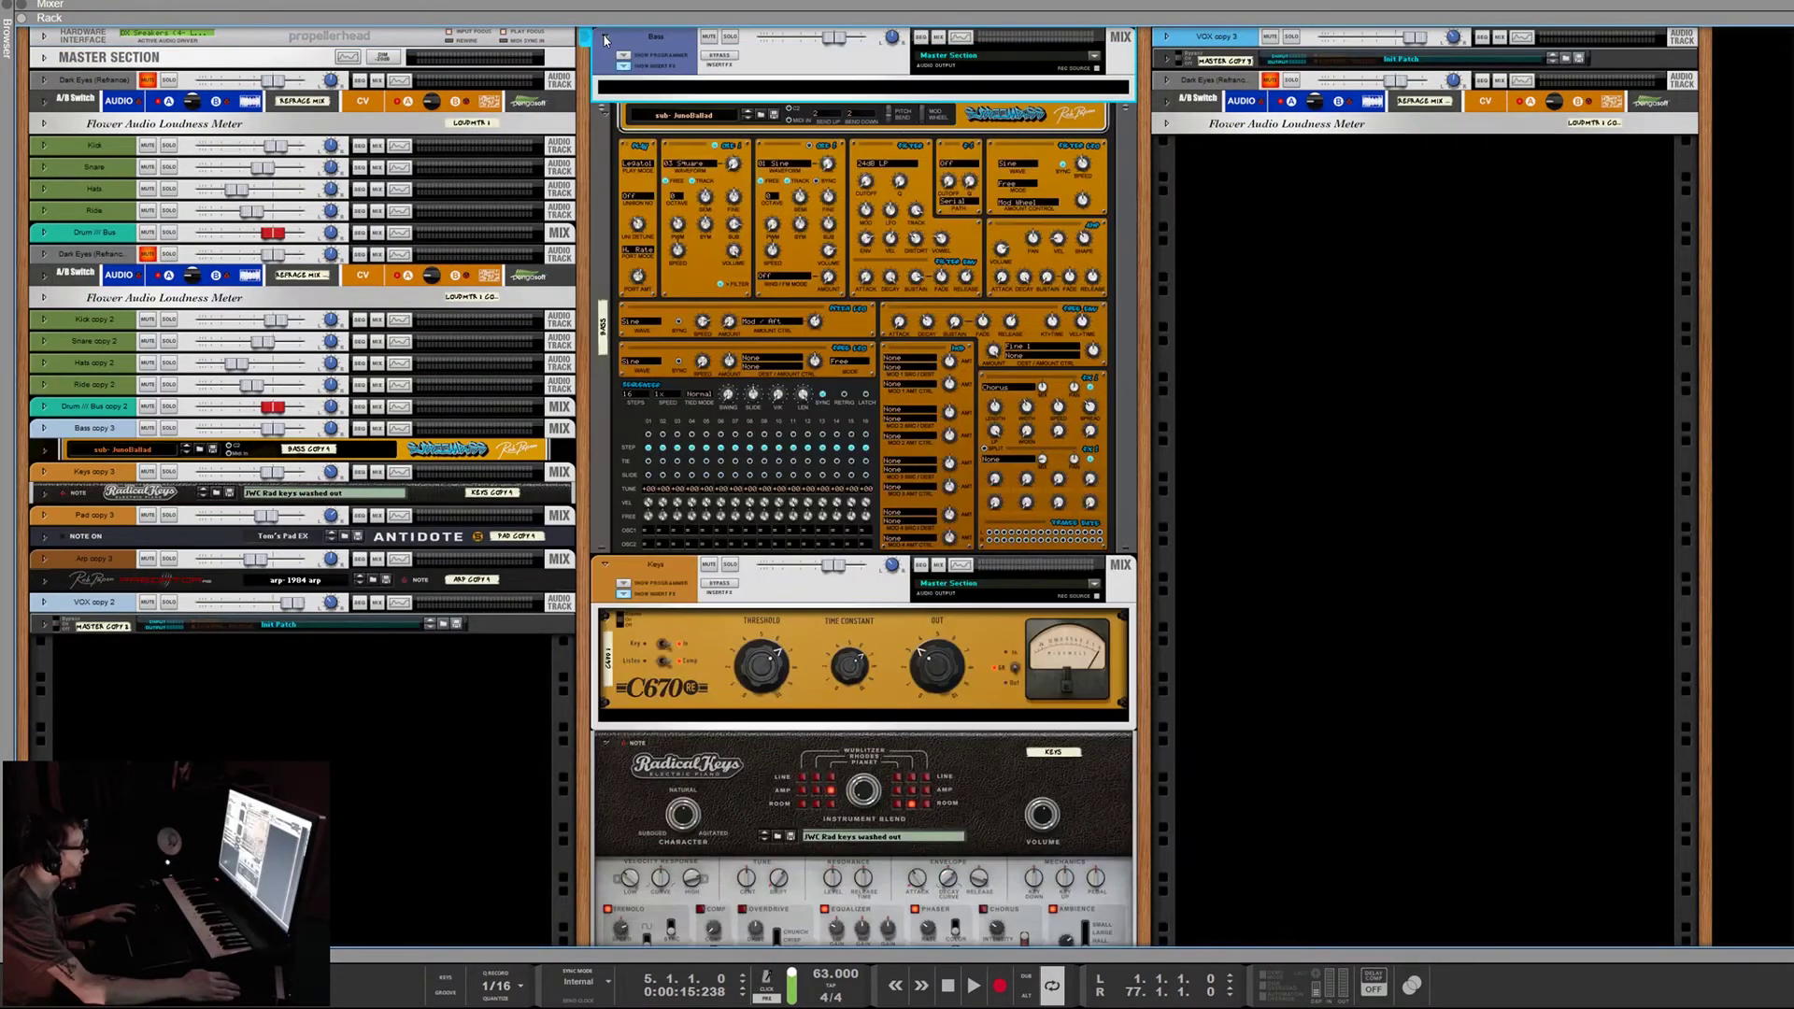
{"action": "left_click", "coordinate": [605, 39], "text": "alt"}
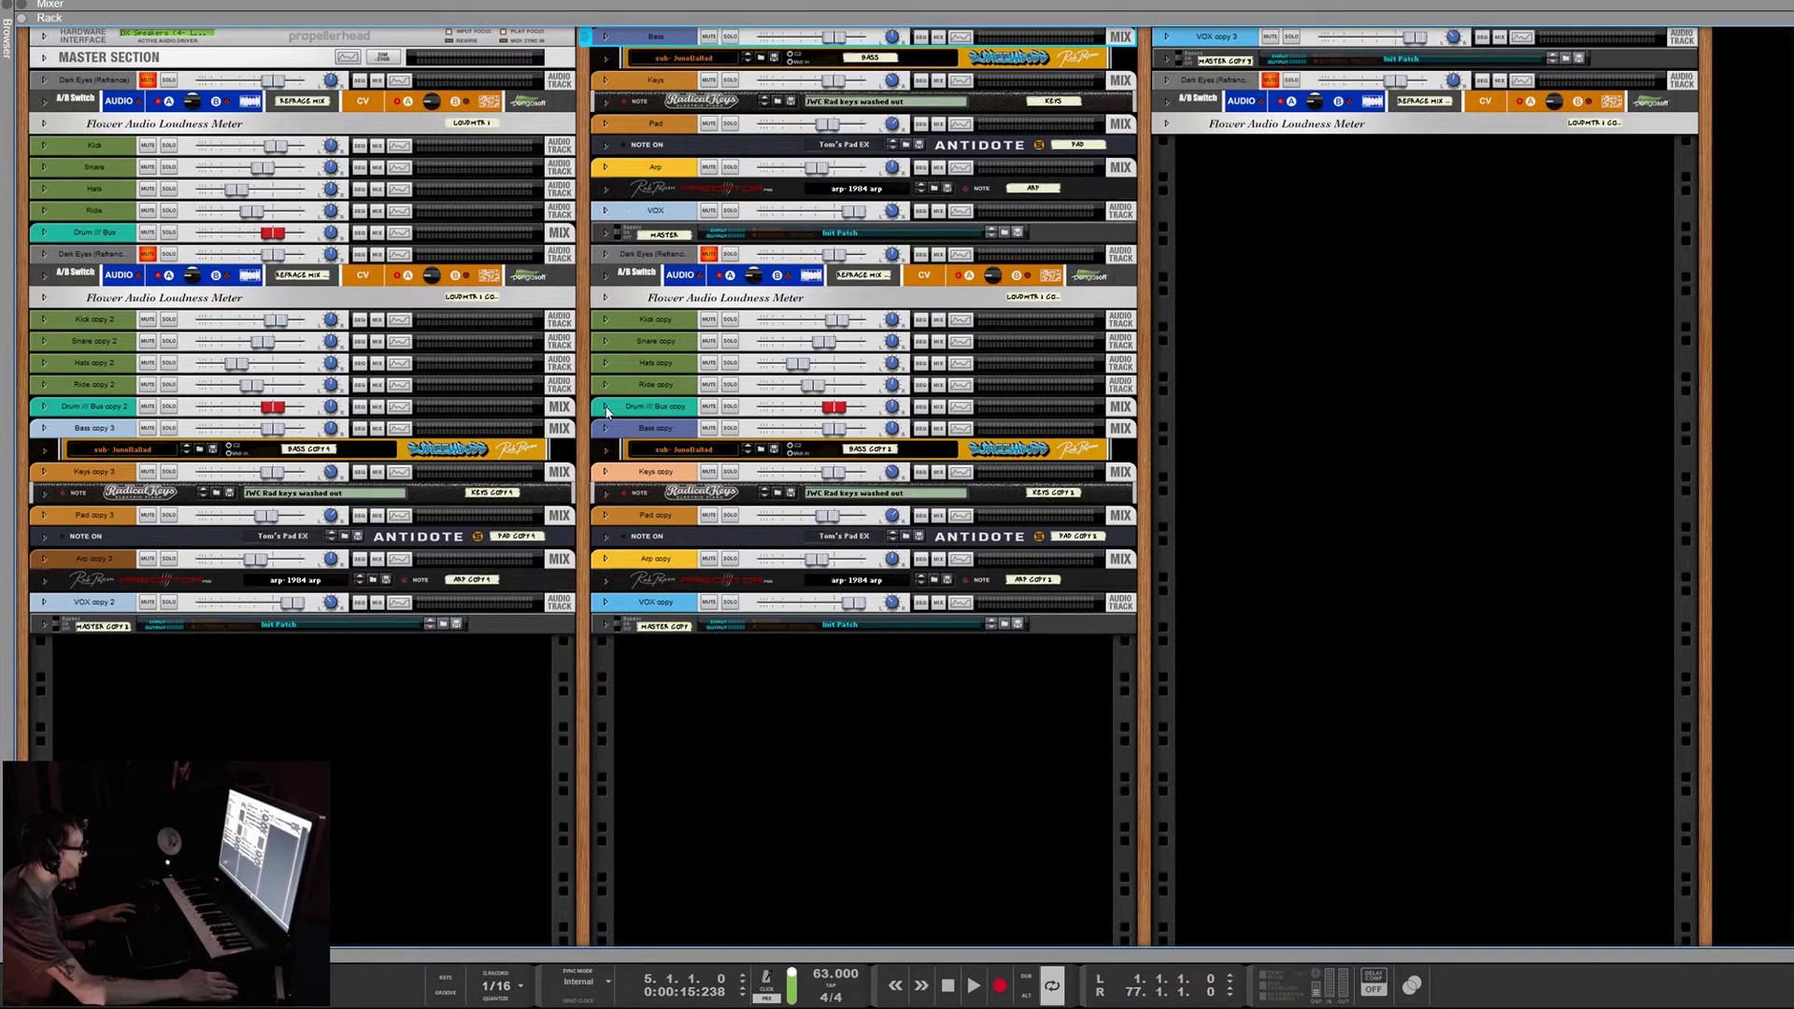
{"action": "left_click", "coordinate": [605, 407], "text": "alt"}
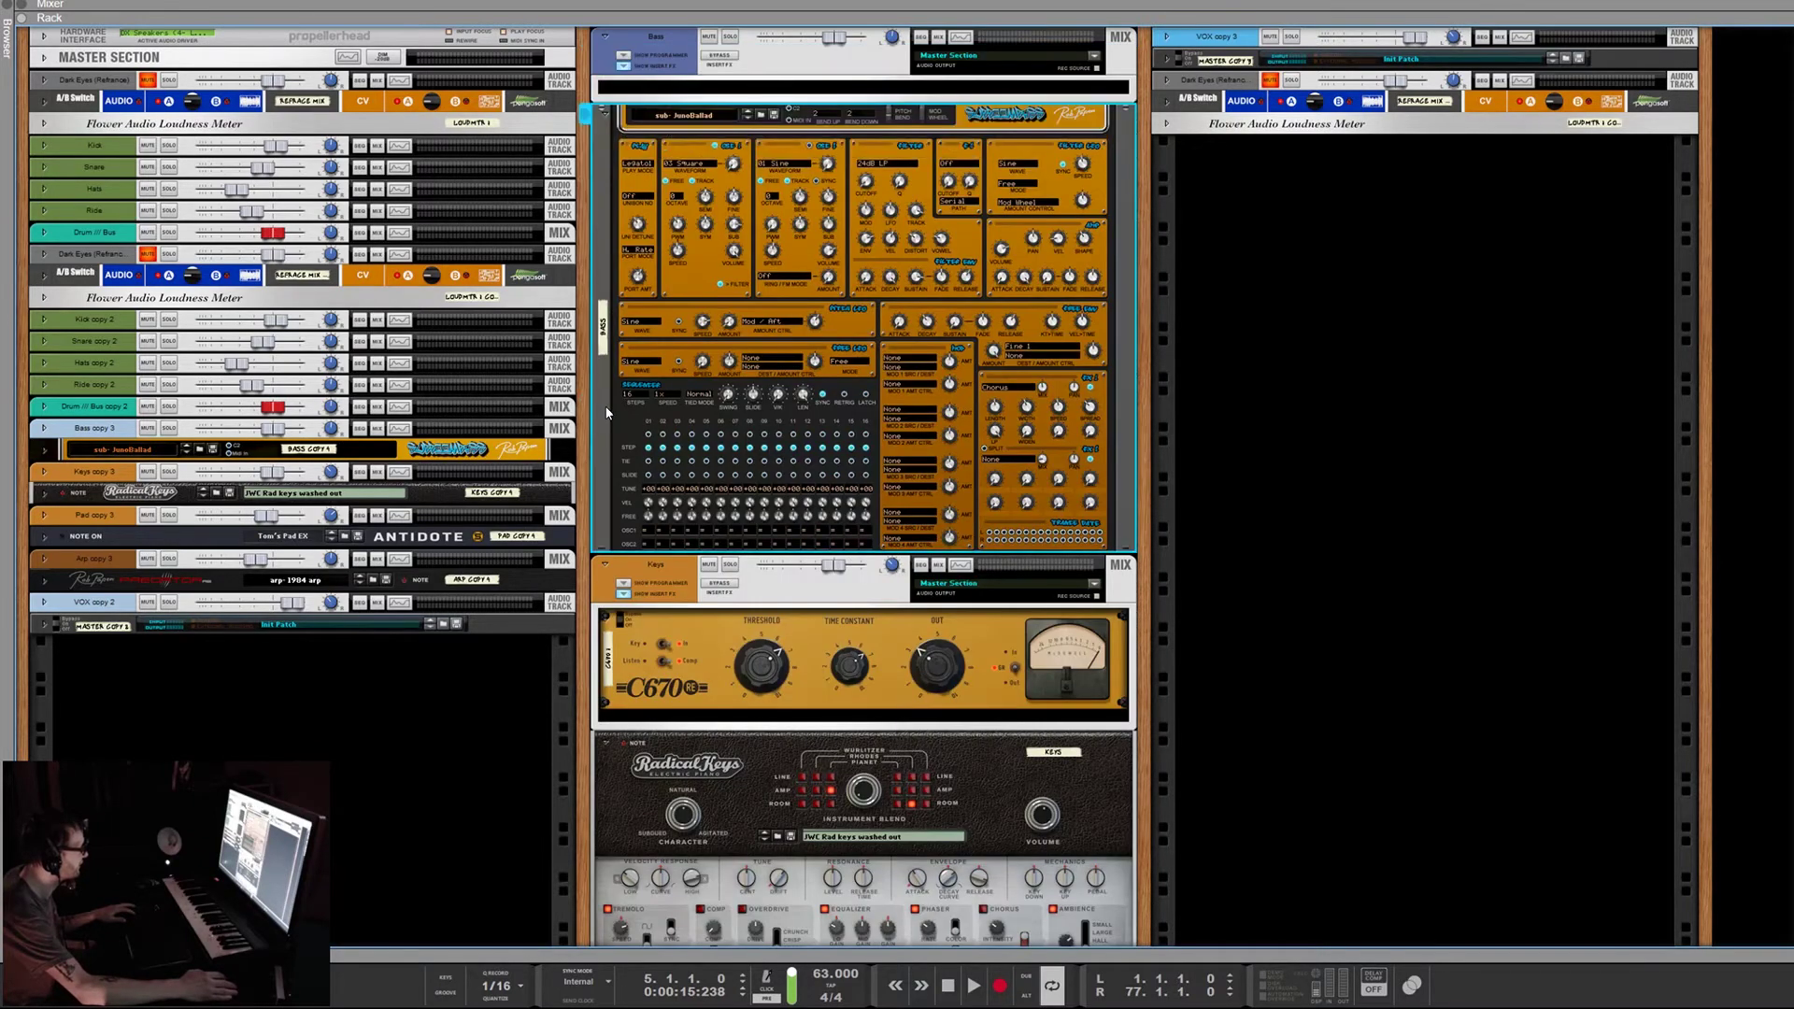
{"action": "left_click", "coordinate": [605, 114], "text": "alt"}
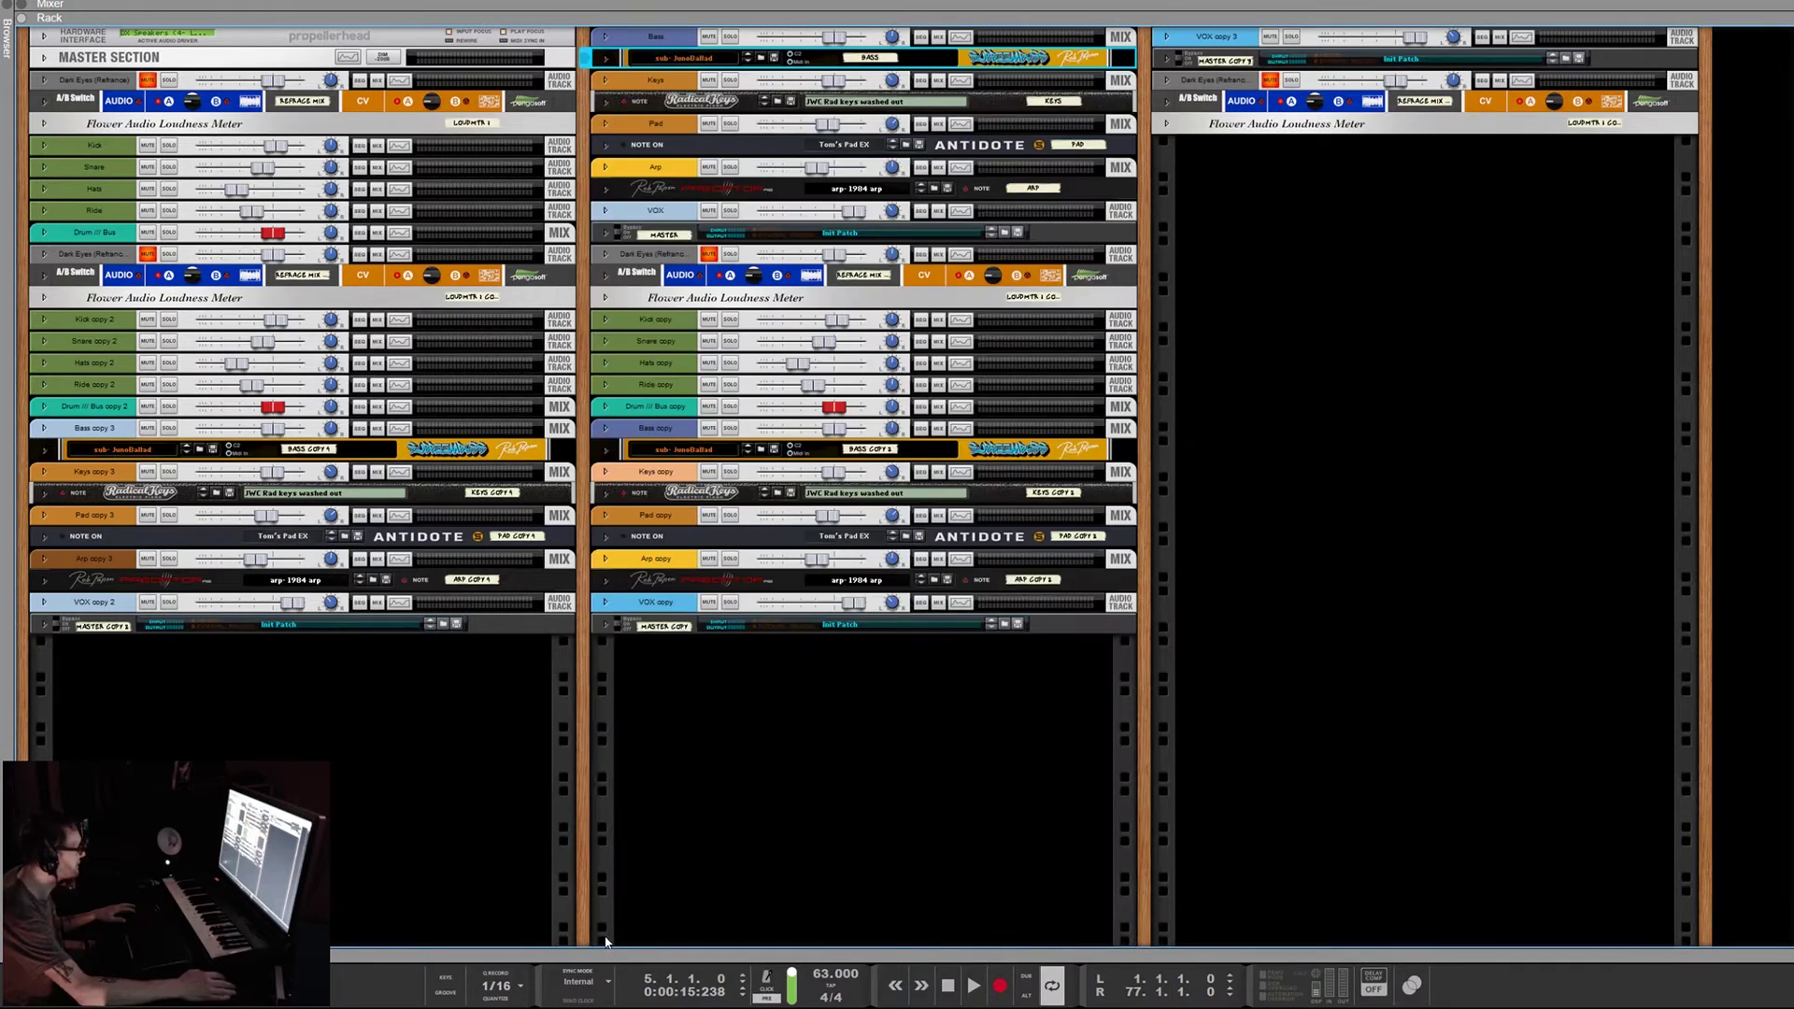
Return to the sequencer, unfold all tracks to look through the arrangement, and fold them all again
{"action": "key", "text": "F7"}
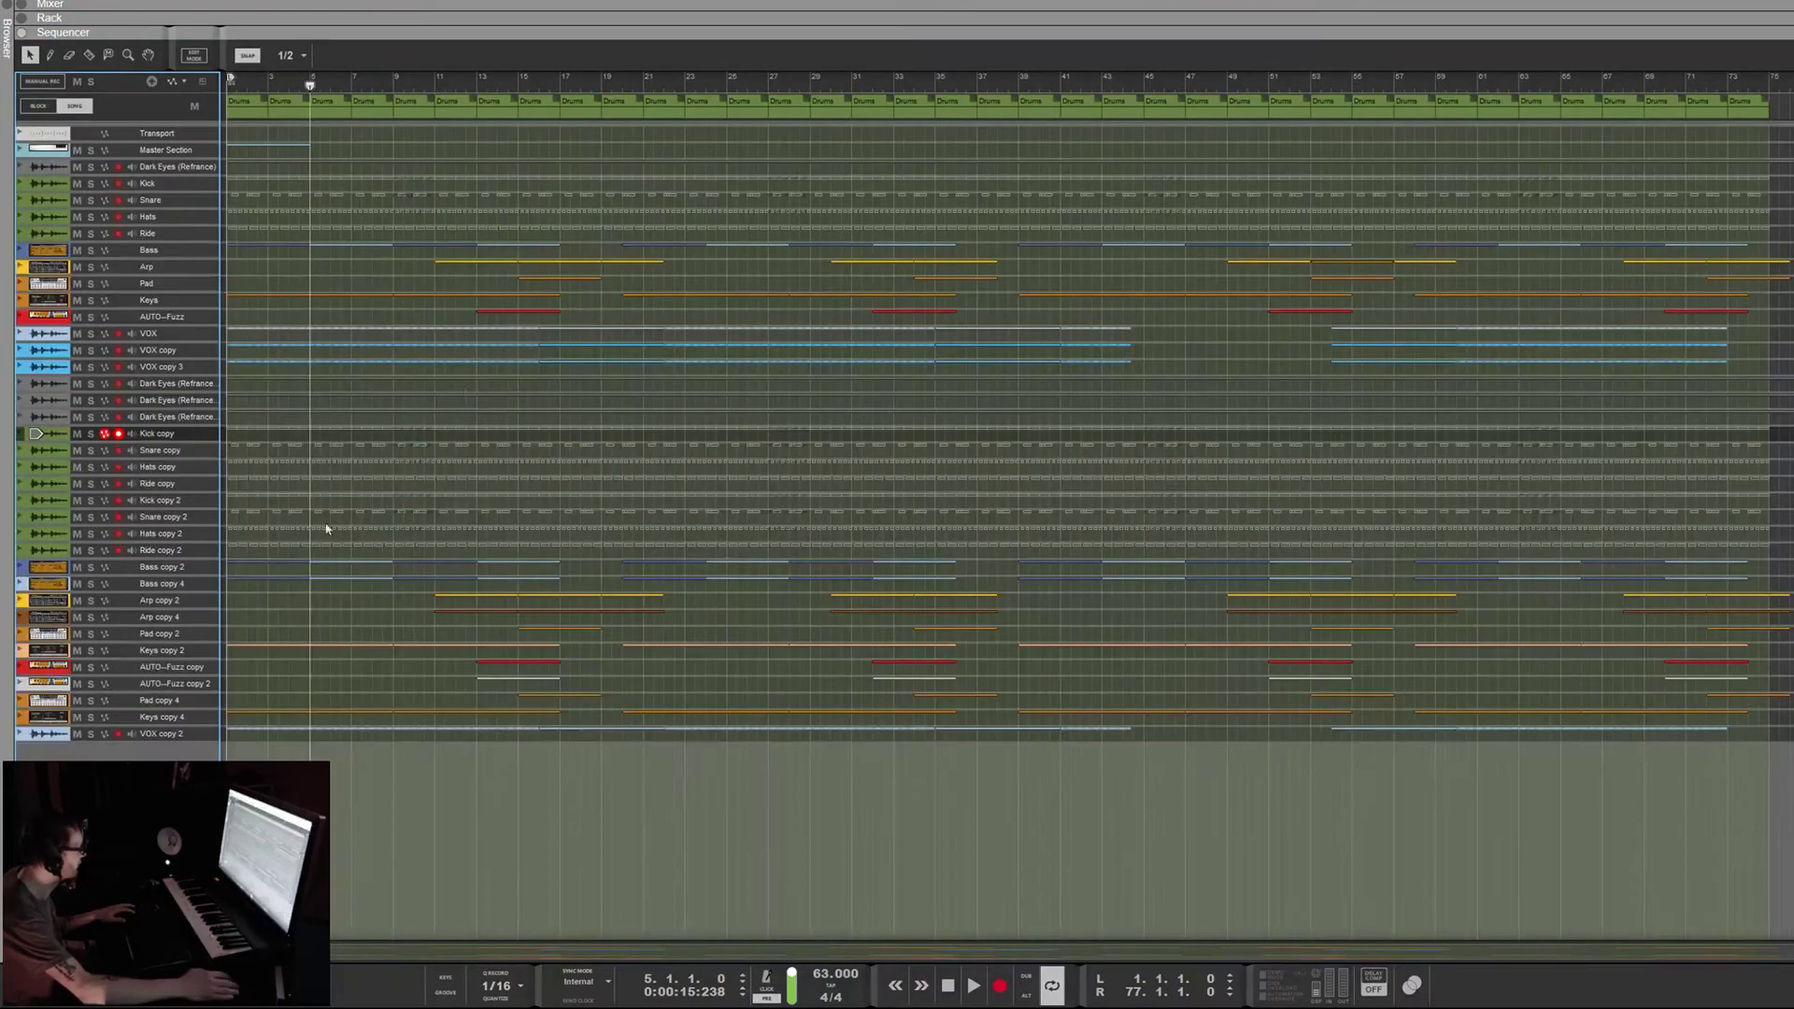
{"action": "left_click", "coordinate": [20, 451], "text": "alt"}
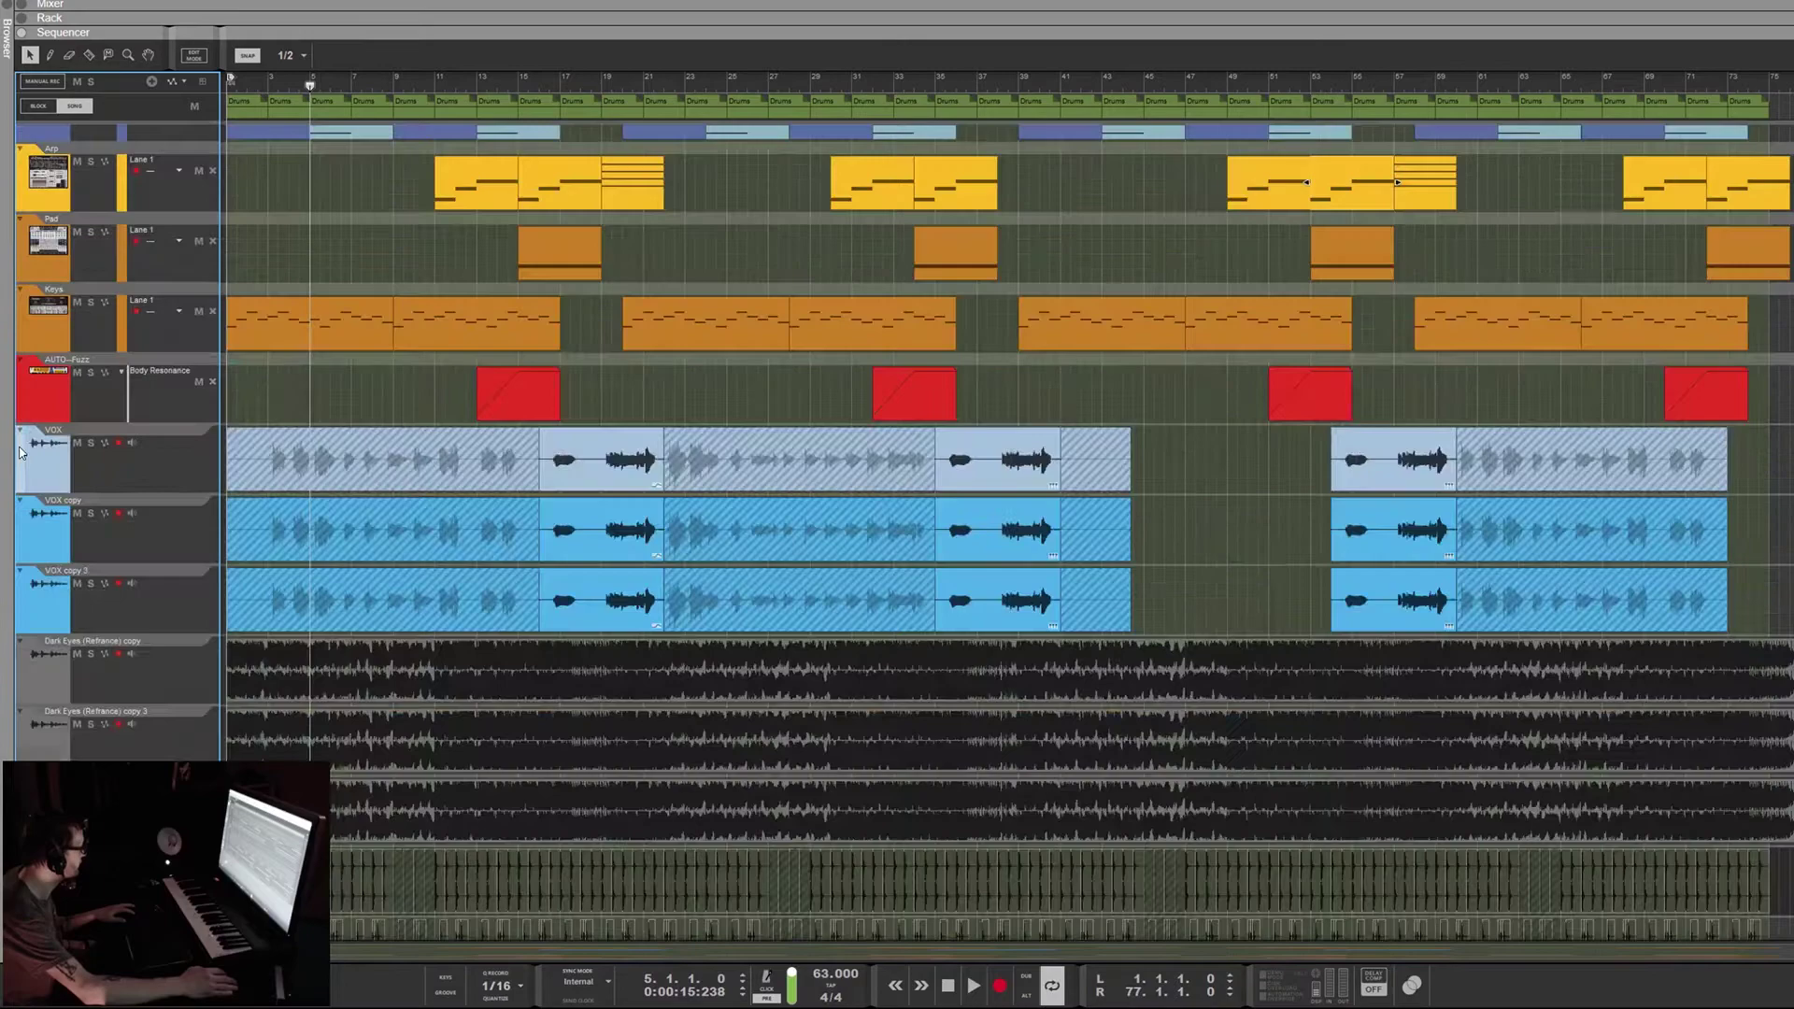
{"action": "scroll", "coordinate": [337, 547], "scroll_direction": "down", "scroll_amount": 3}
{"action": "scroll", "coordinate": [338, 547], "scroll_direction": "up", "scroll_amount": 5}
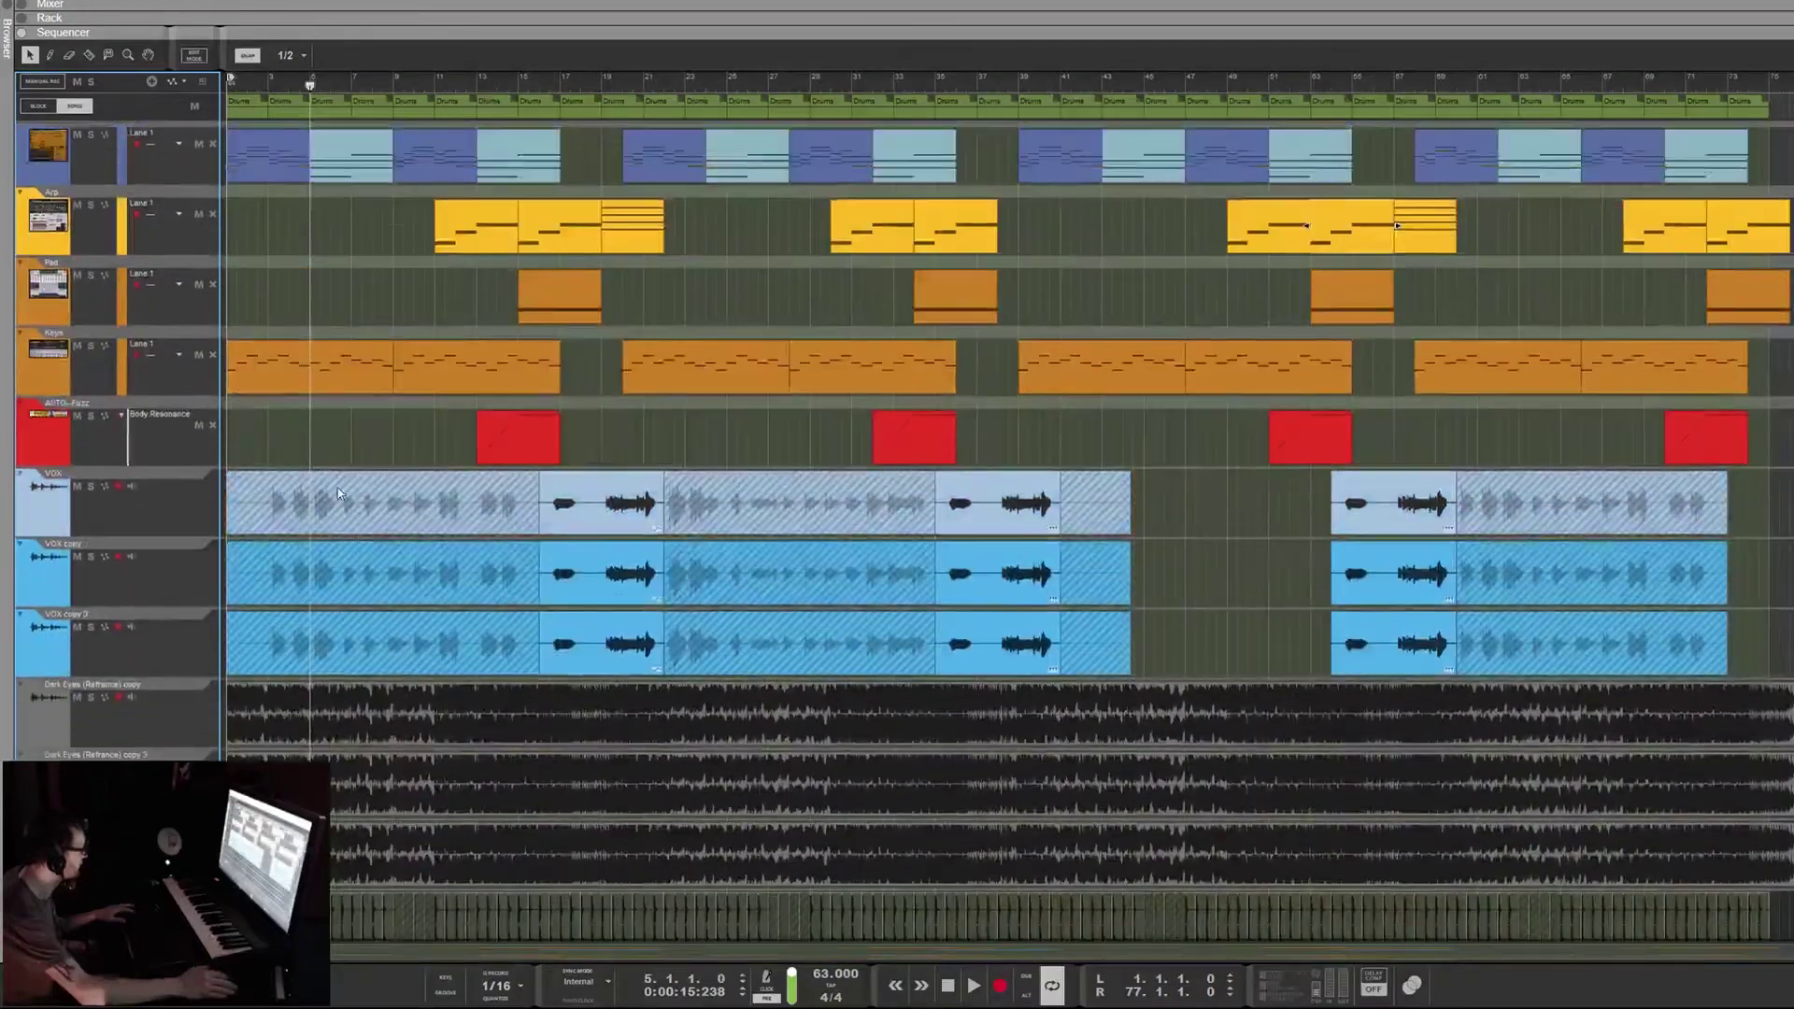
{"action": "scroll", "coordinate": [338, 484], "scroll_direction": "down", "scroll_amount": 7}
{"action": "scroll", "coordinate": [338, 490], "scroll_direction": "down", "scroll_amount": 3}
{"action": "scroll", "coordinate": [338, 489], "scroll_direction": "up", "scroll_amount": 2}
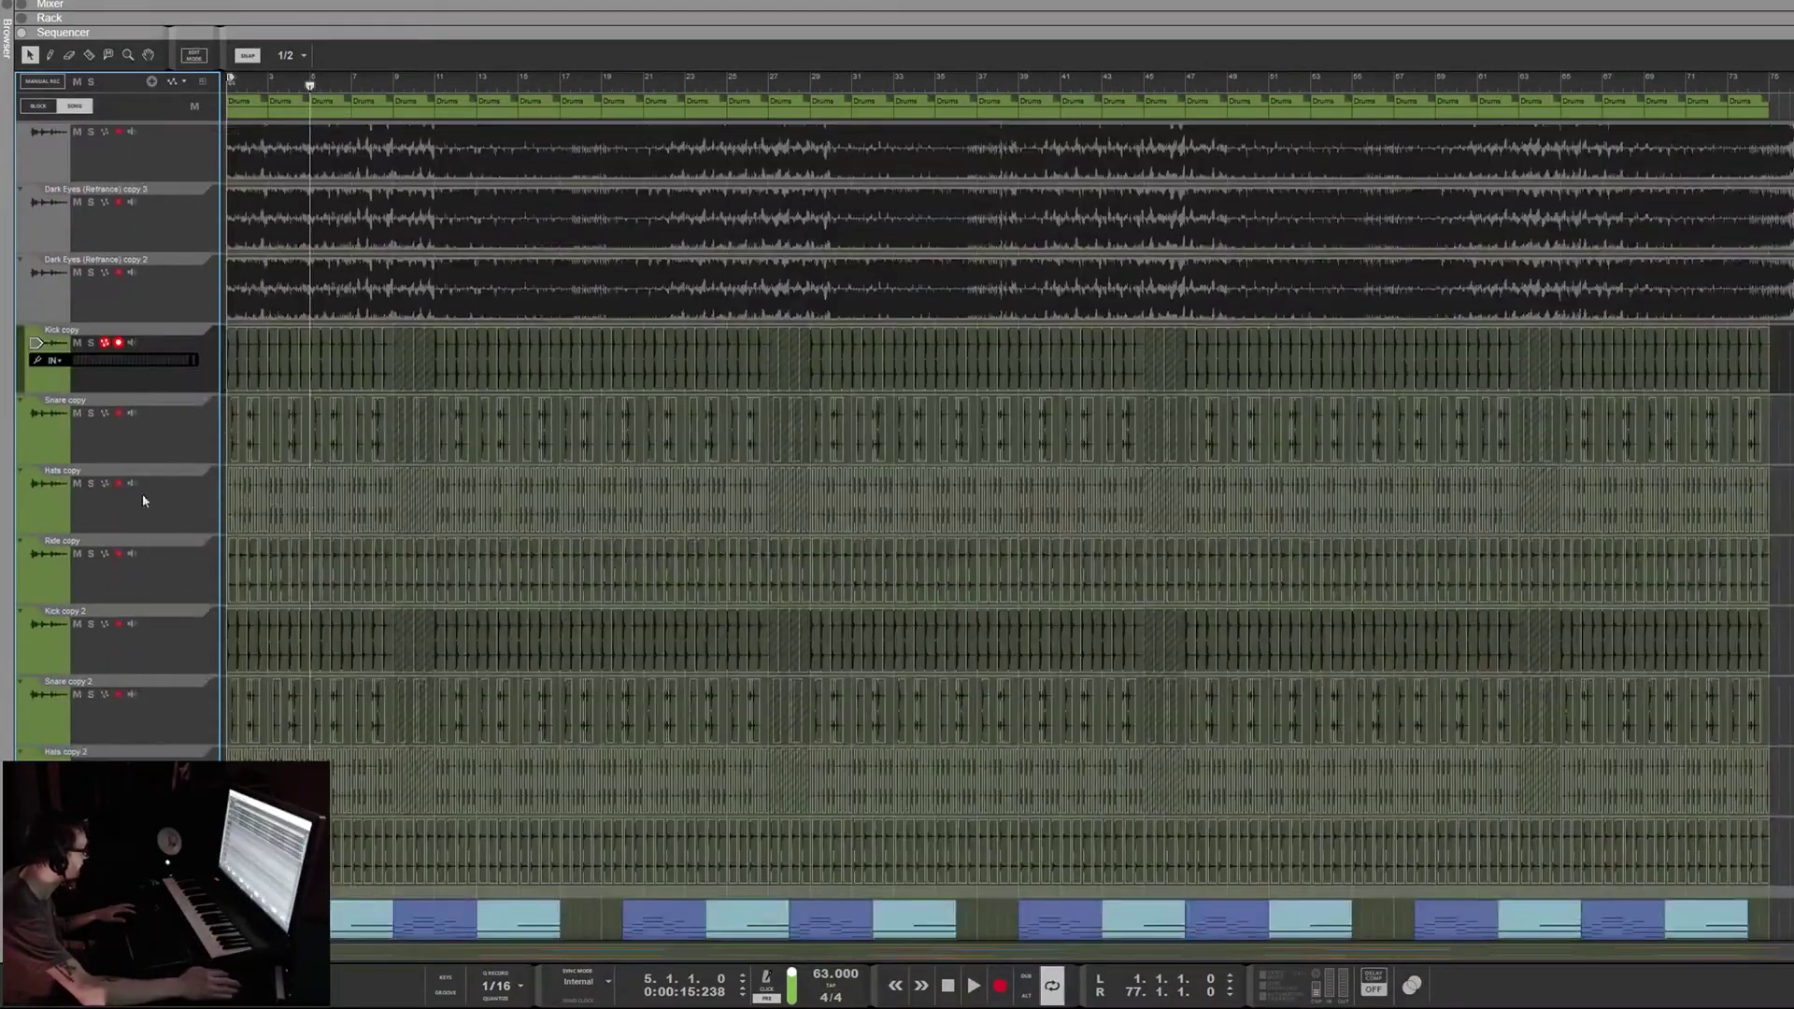
{"action": "left_click", "coordinate": [20, 542], "text": "alt"}
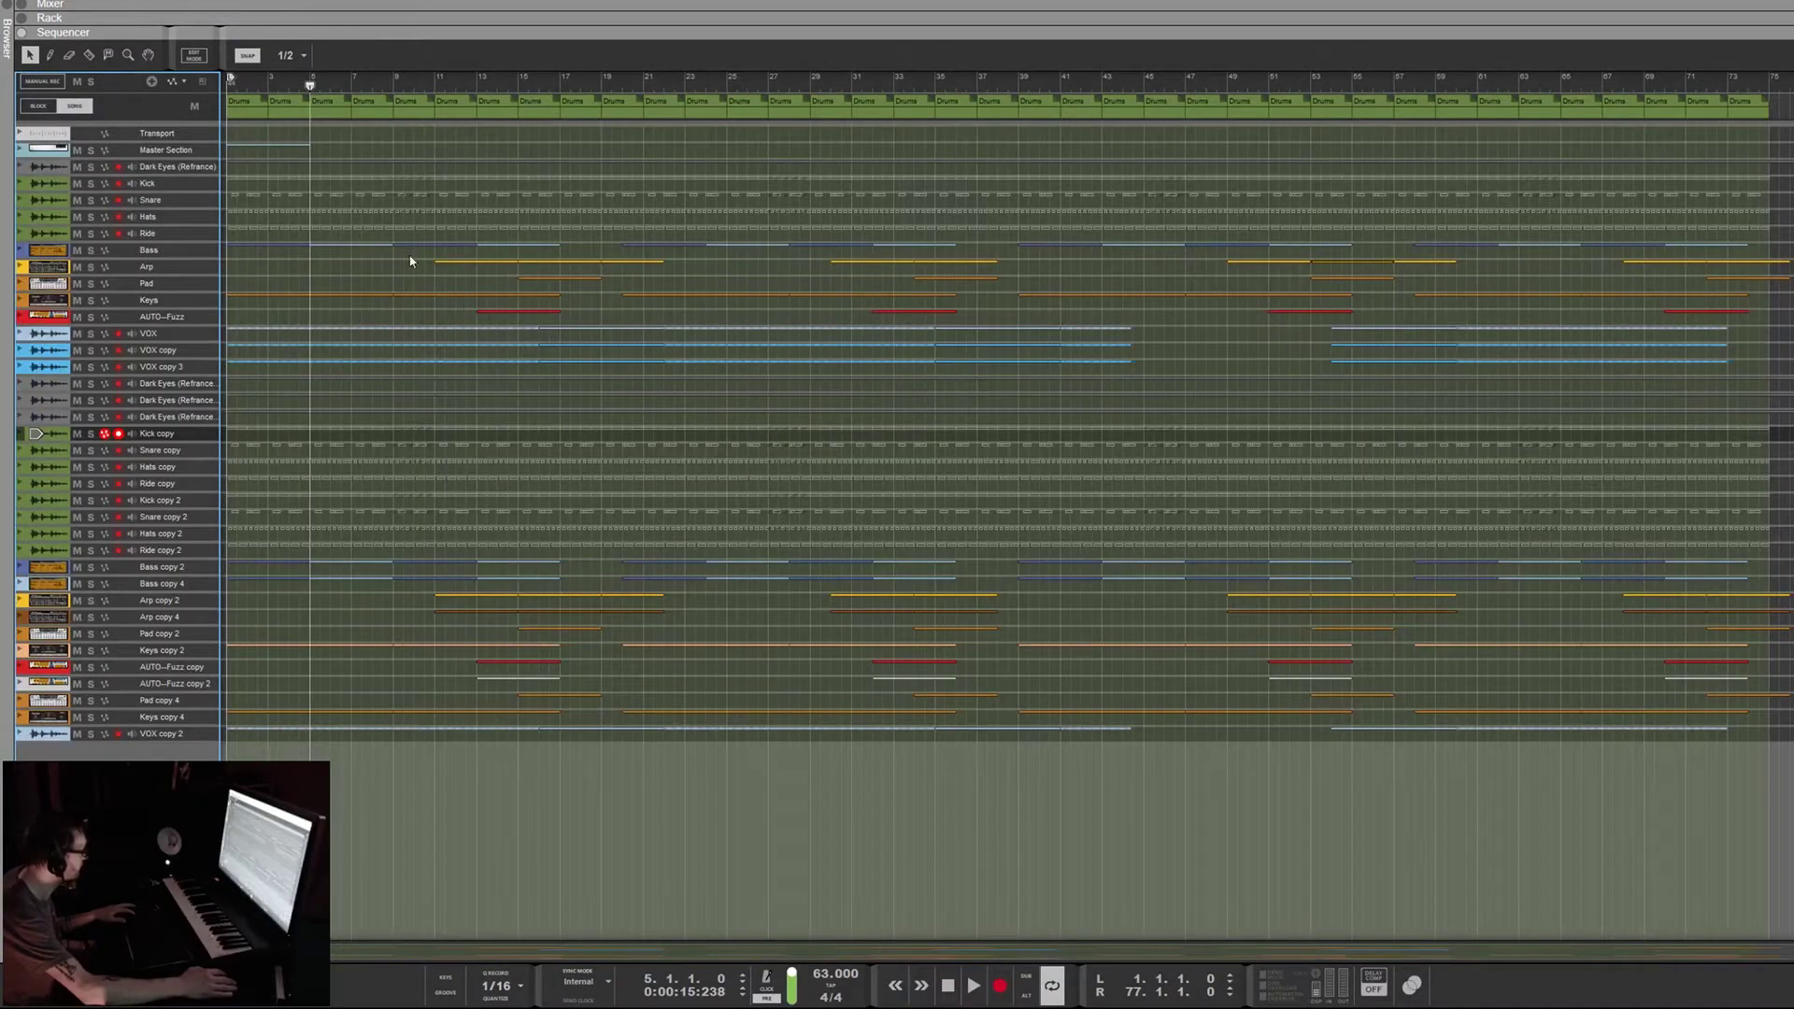
Show the rack and unfold all devices in the middle, first and third rack columns
{"action": "key", "text": "F6"}
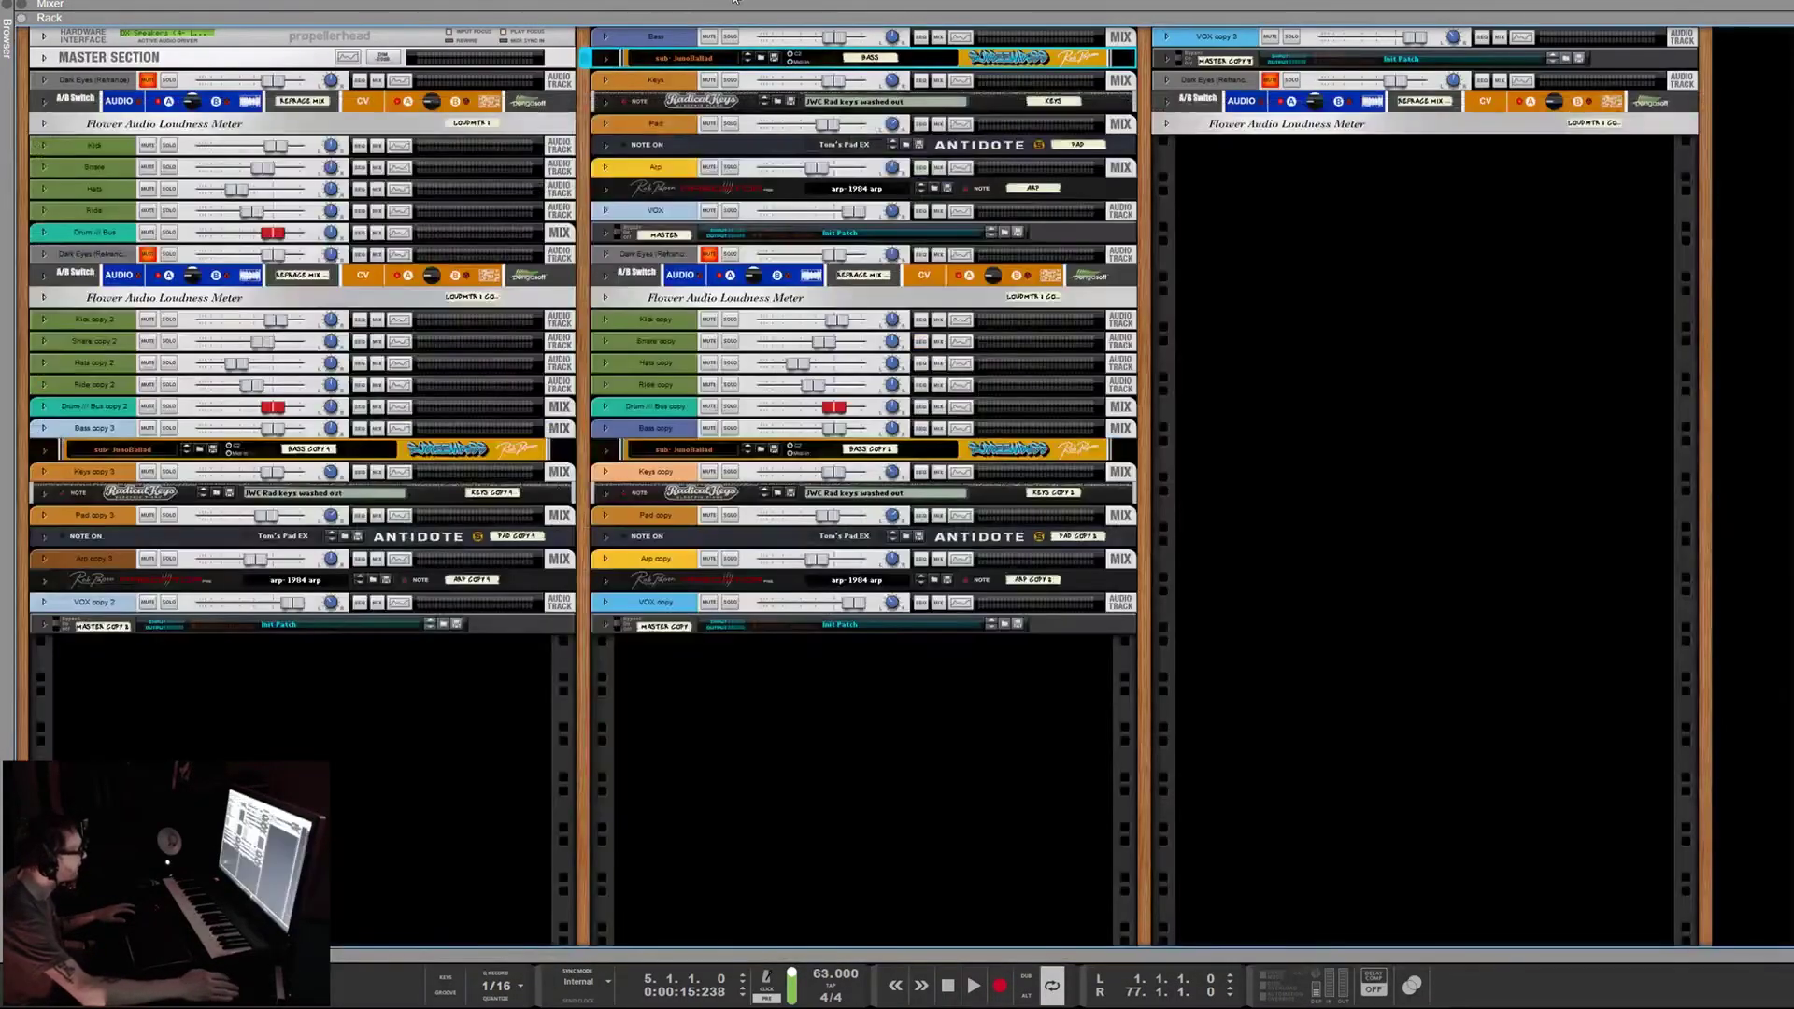
{"action": "left_click", "coordinate": [605, 515], "text": "alt"}
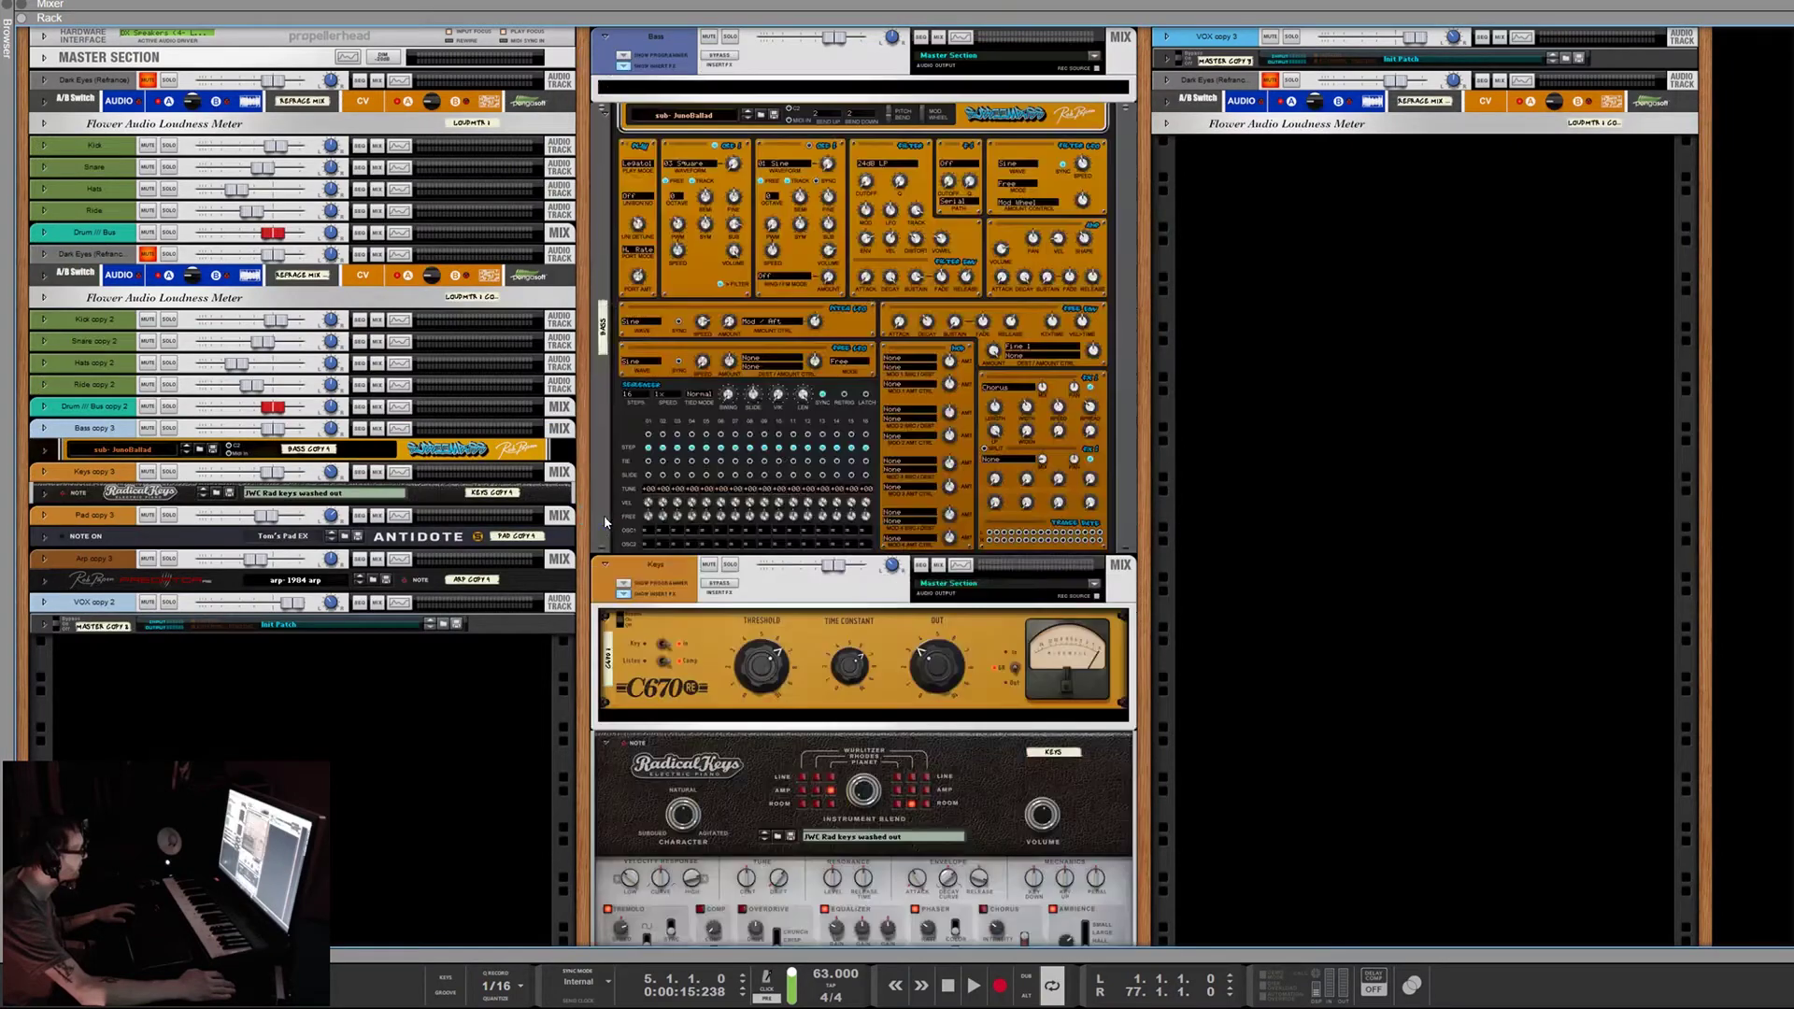
{"action": "left_click", "coordinate": [44, 385], "text": "alt"}
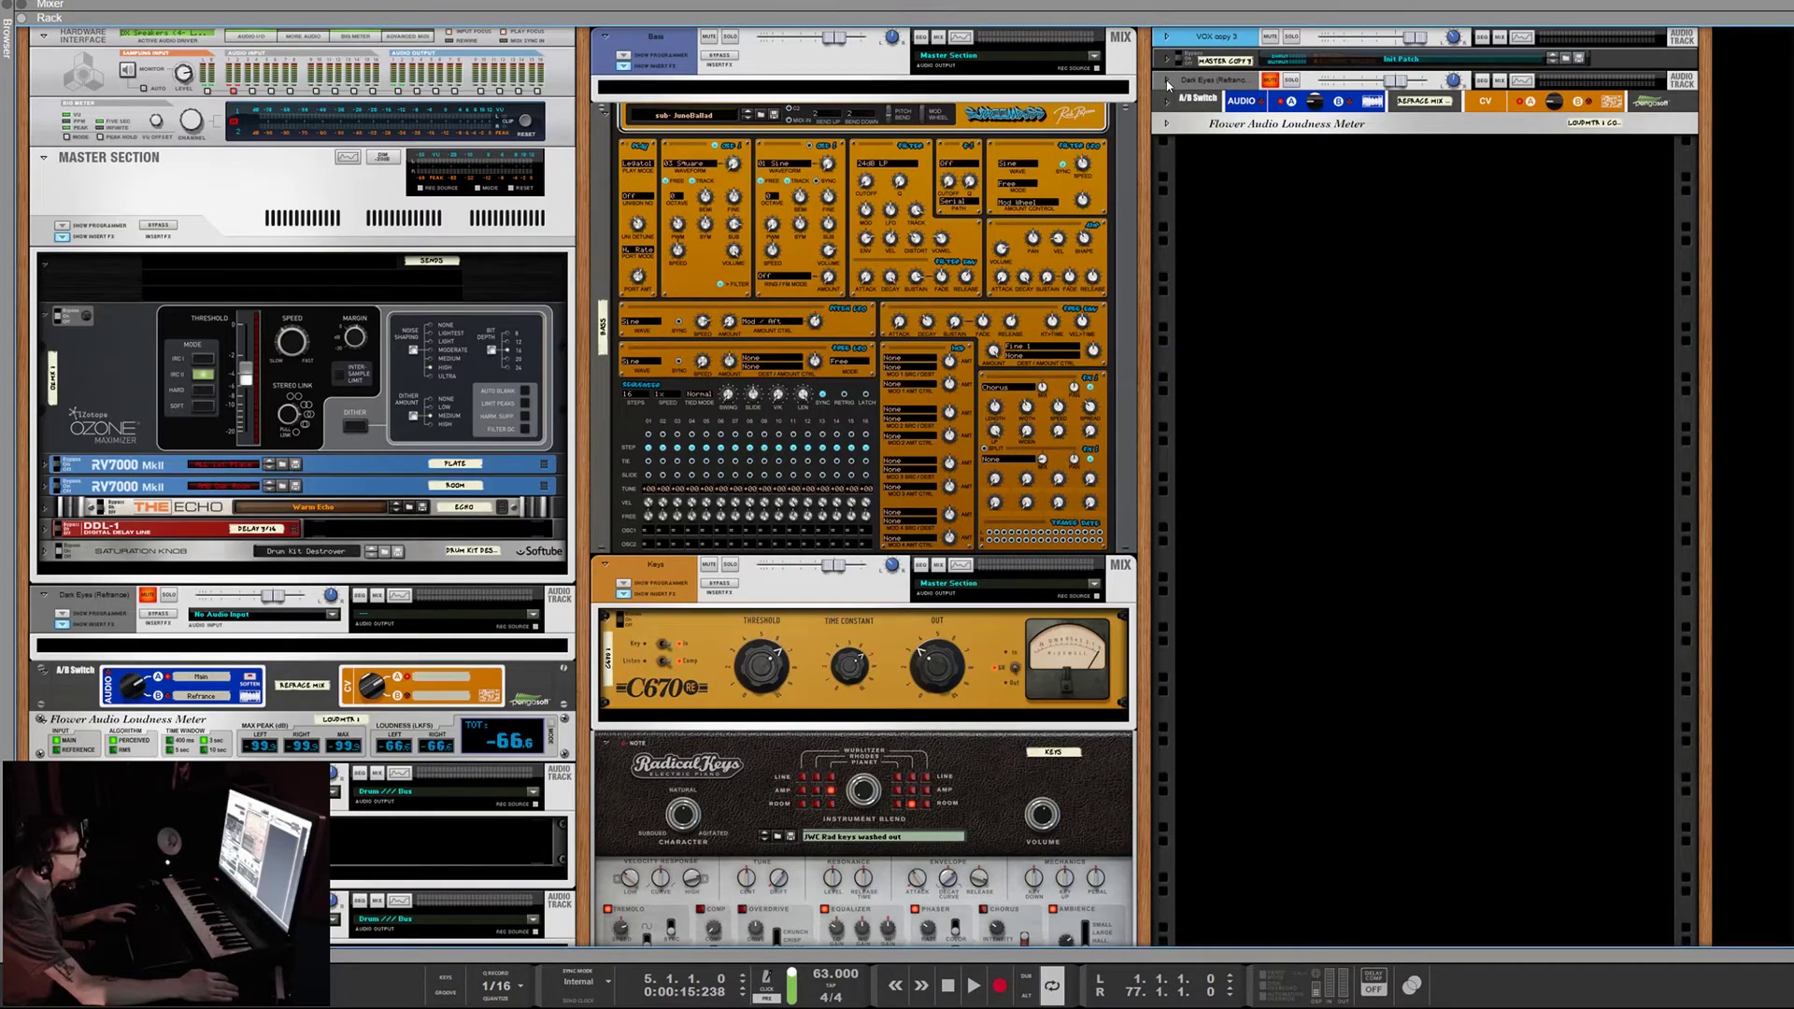
{"action": "left_click", "coordinate": [1167, 82], "text": "alt"}
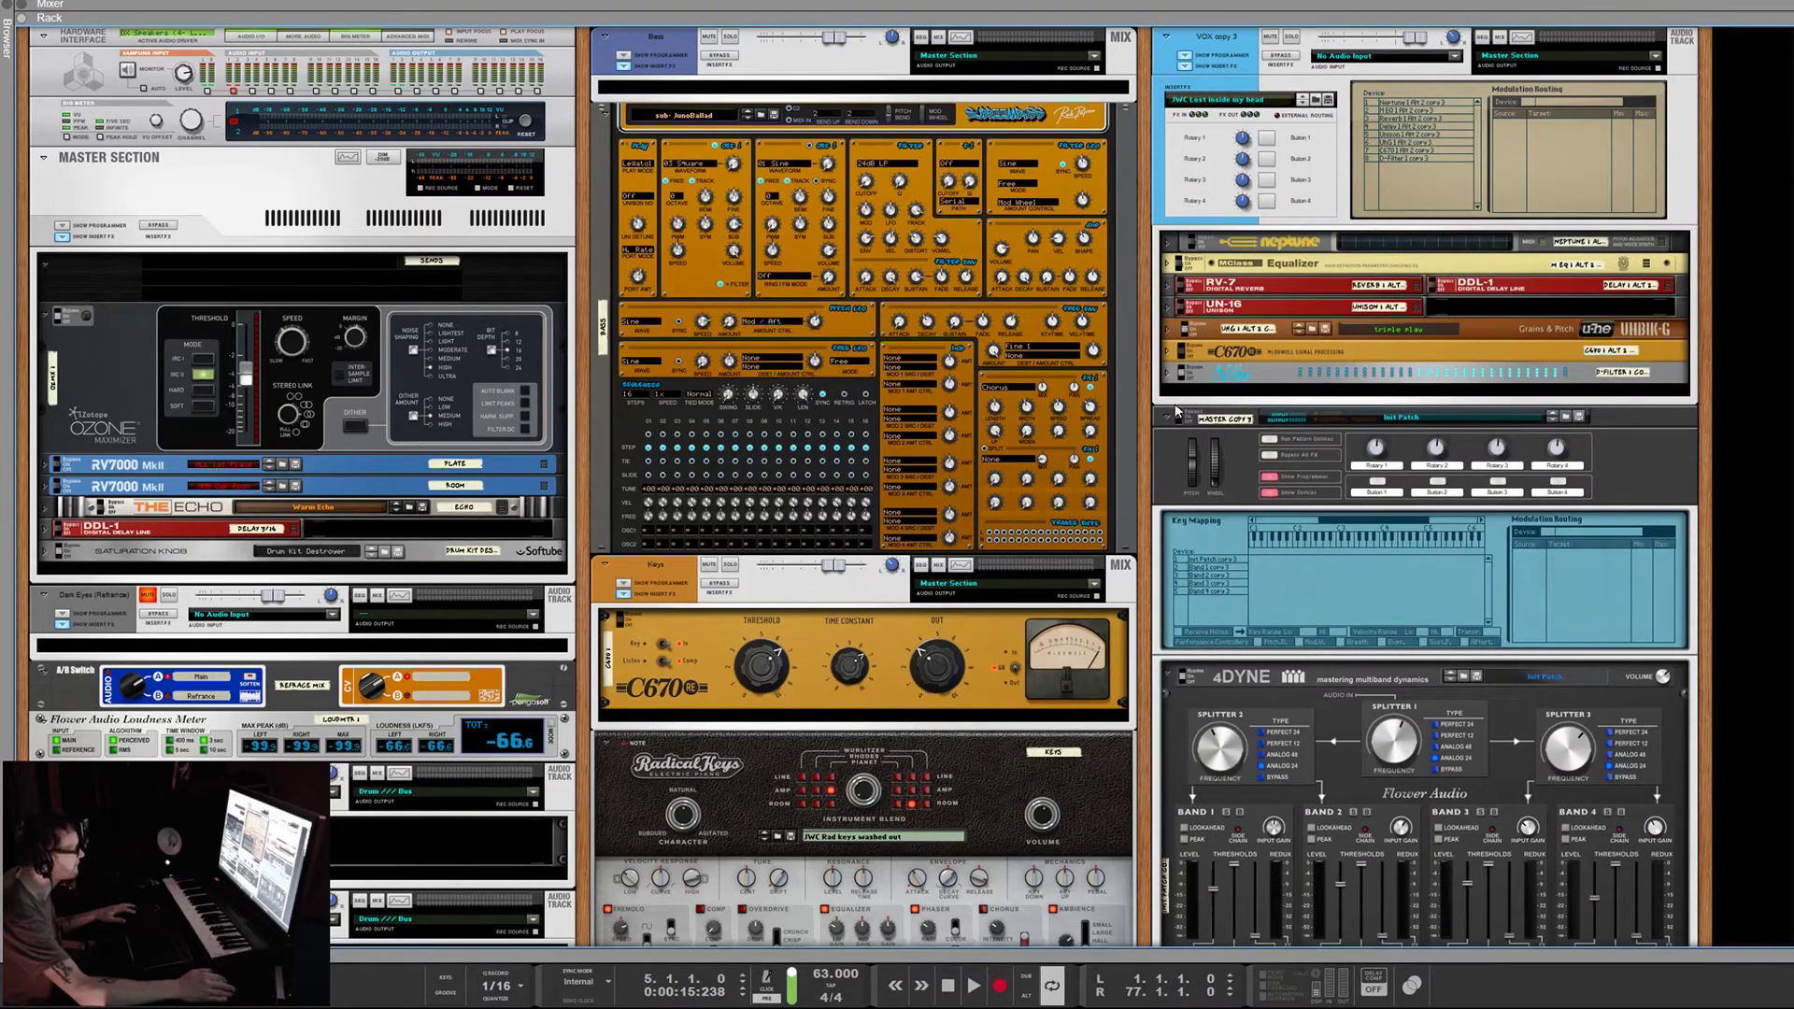
Bring up the mixer at full size and unfold the dynamics and send sections of all channels
{"action": "left_click_drag", "start_coordinate": [892, 19], "coordinate": [957, 970]}
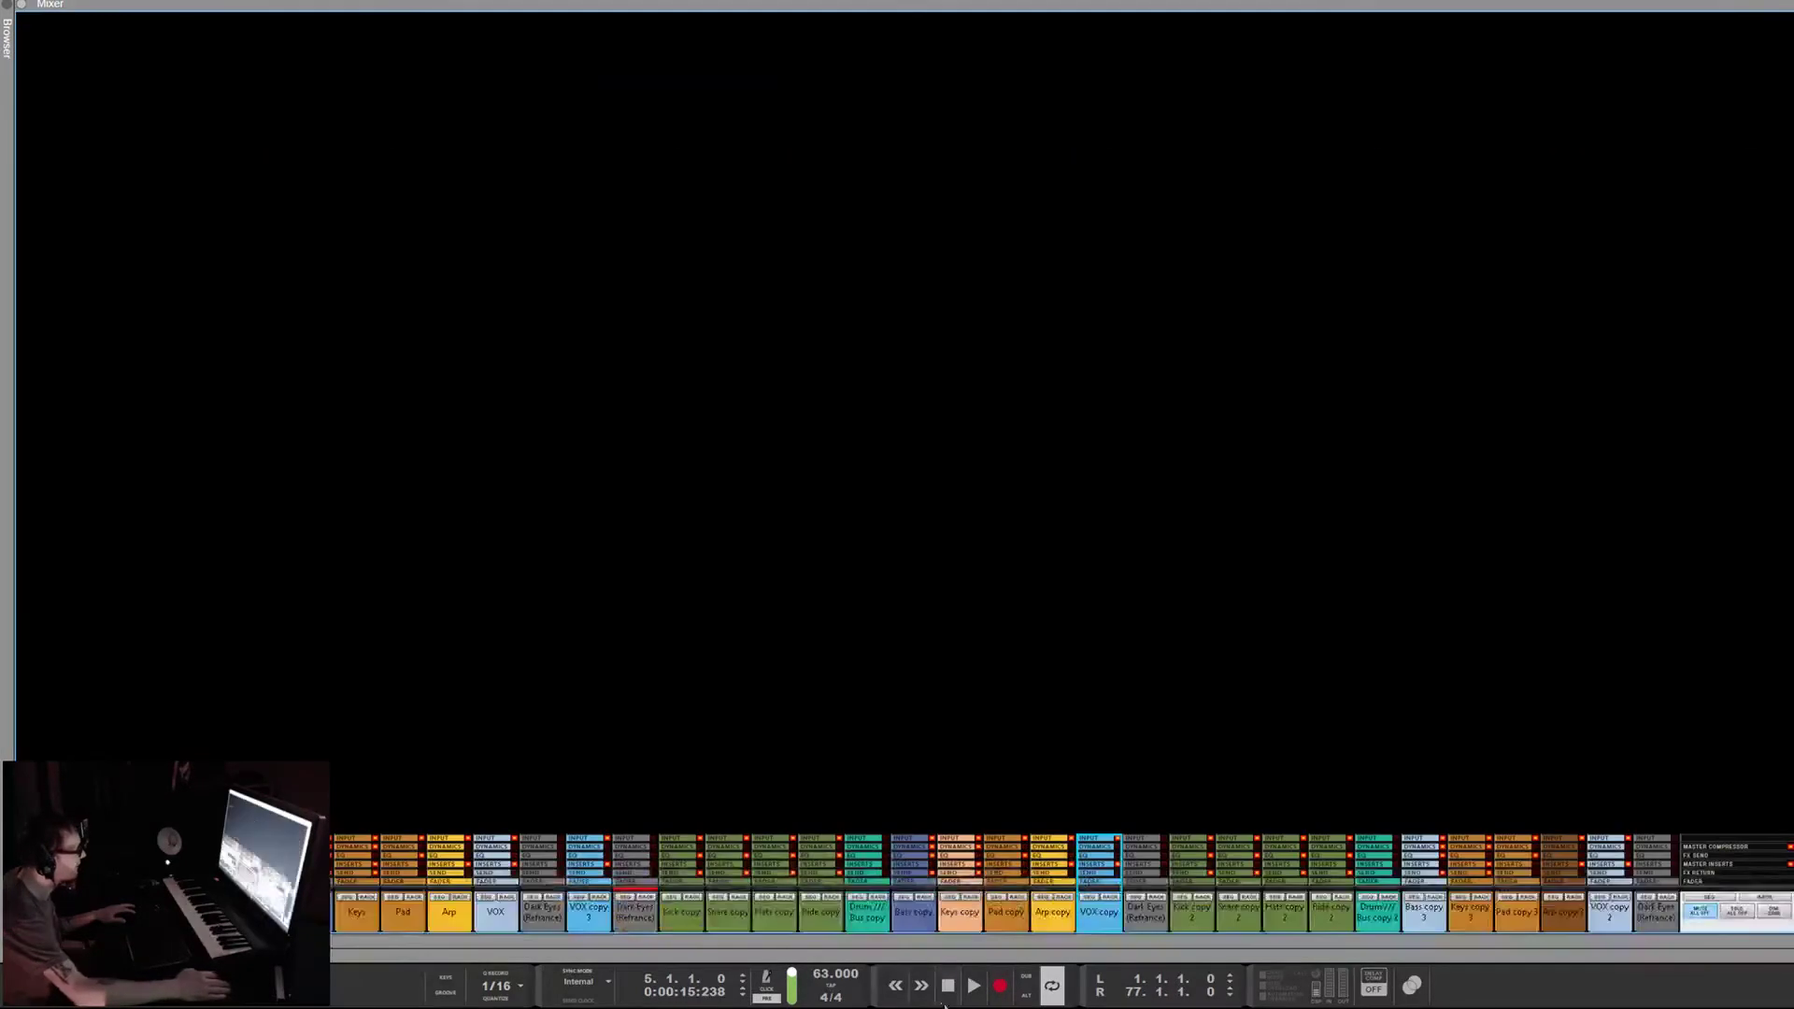
{"action": "left_click", "coordinate": [914, 850]}
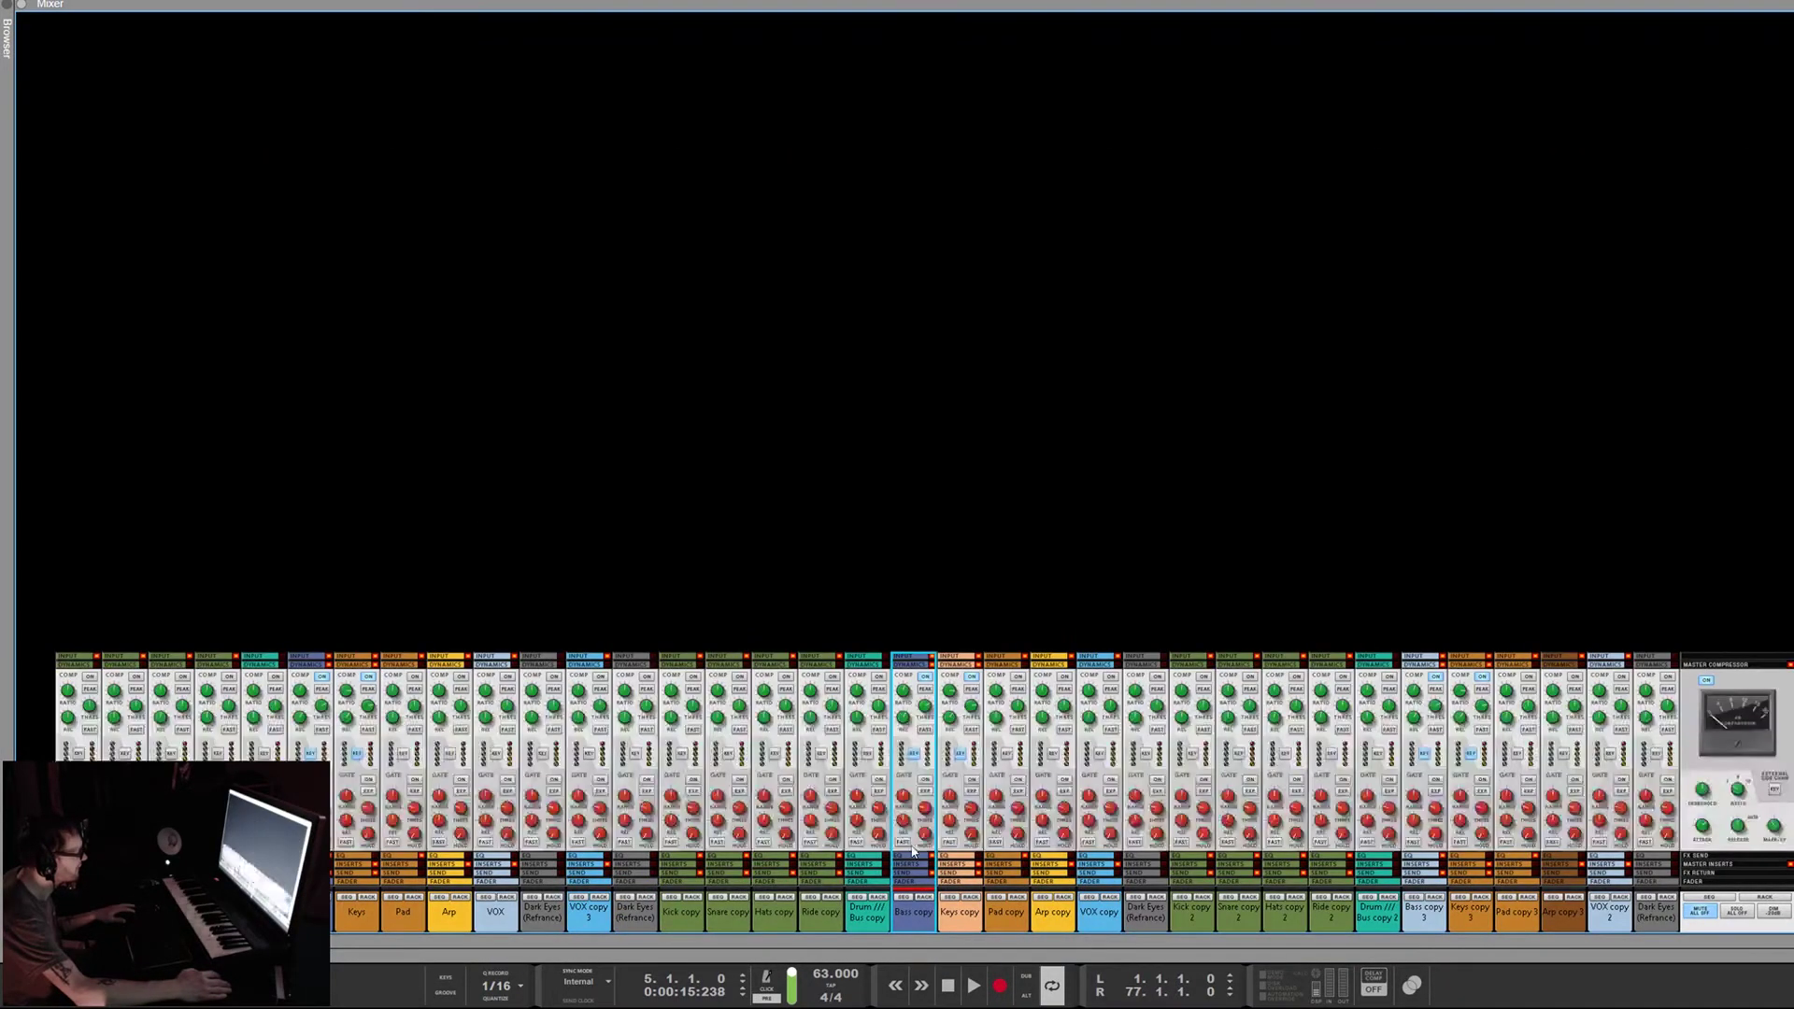
{"action": "left_click", "coordinate": [921, 873]}
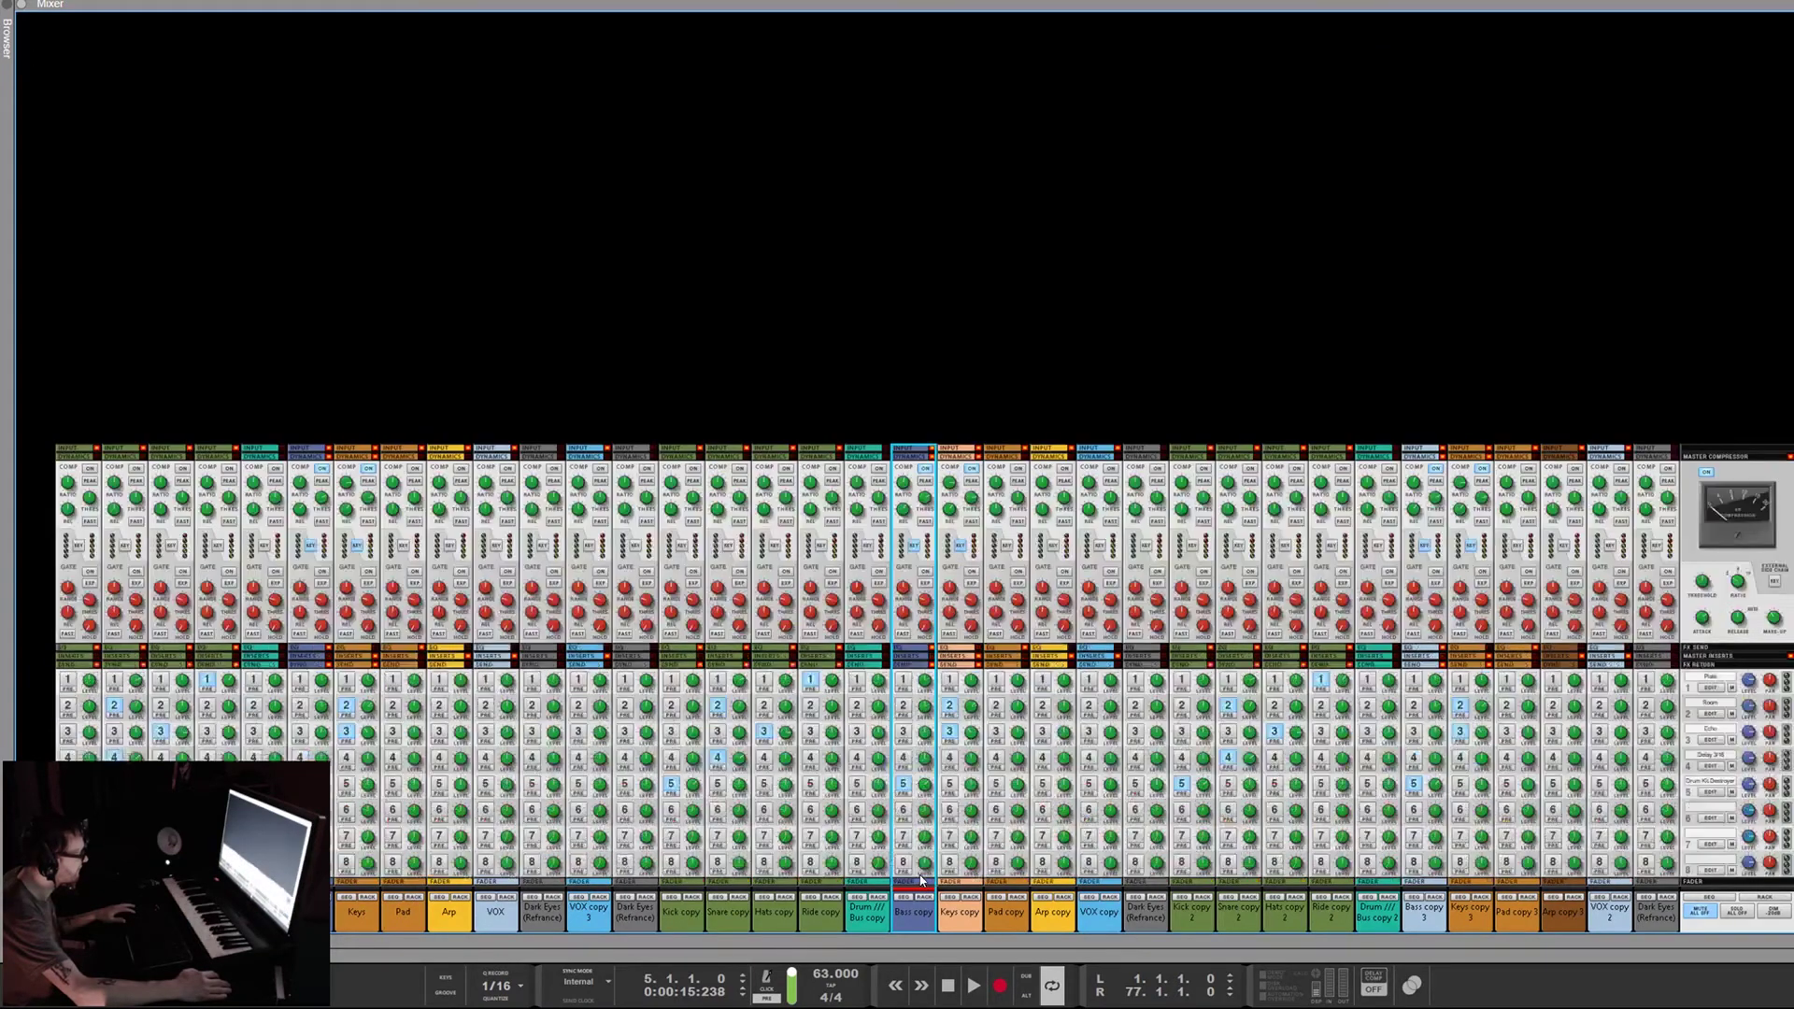
Split the view between mixer and rack, and fold all mixer channel sections
{"action": "left_click_drag", "start_coordinate": [966, 938], "coordinate": [990, 539]}
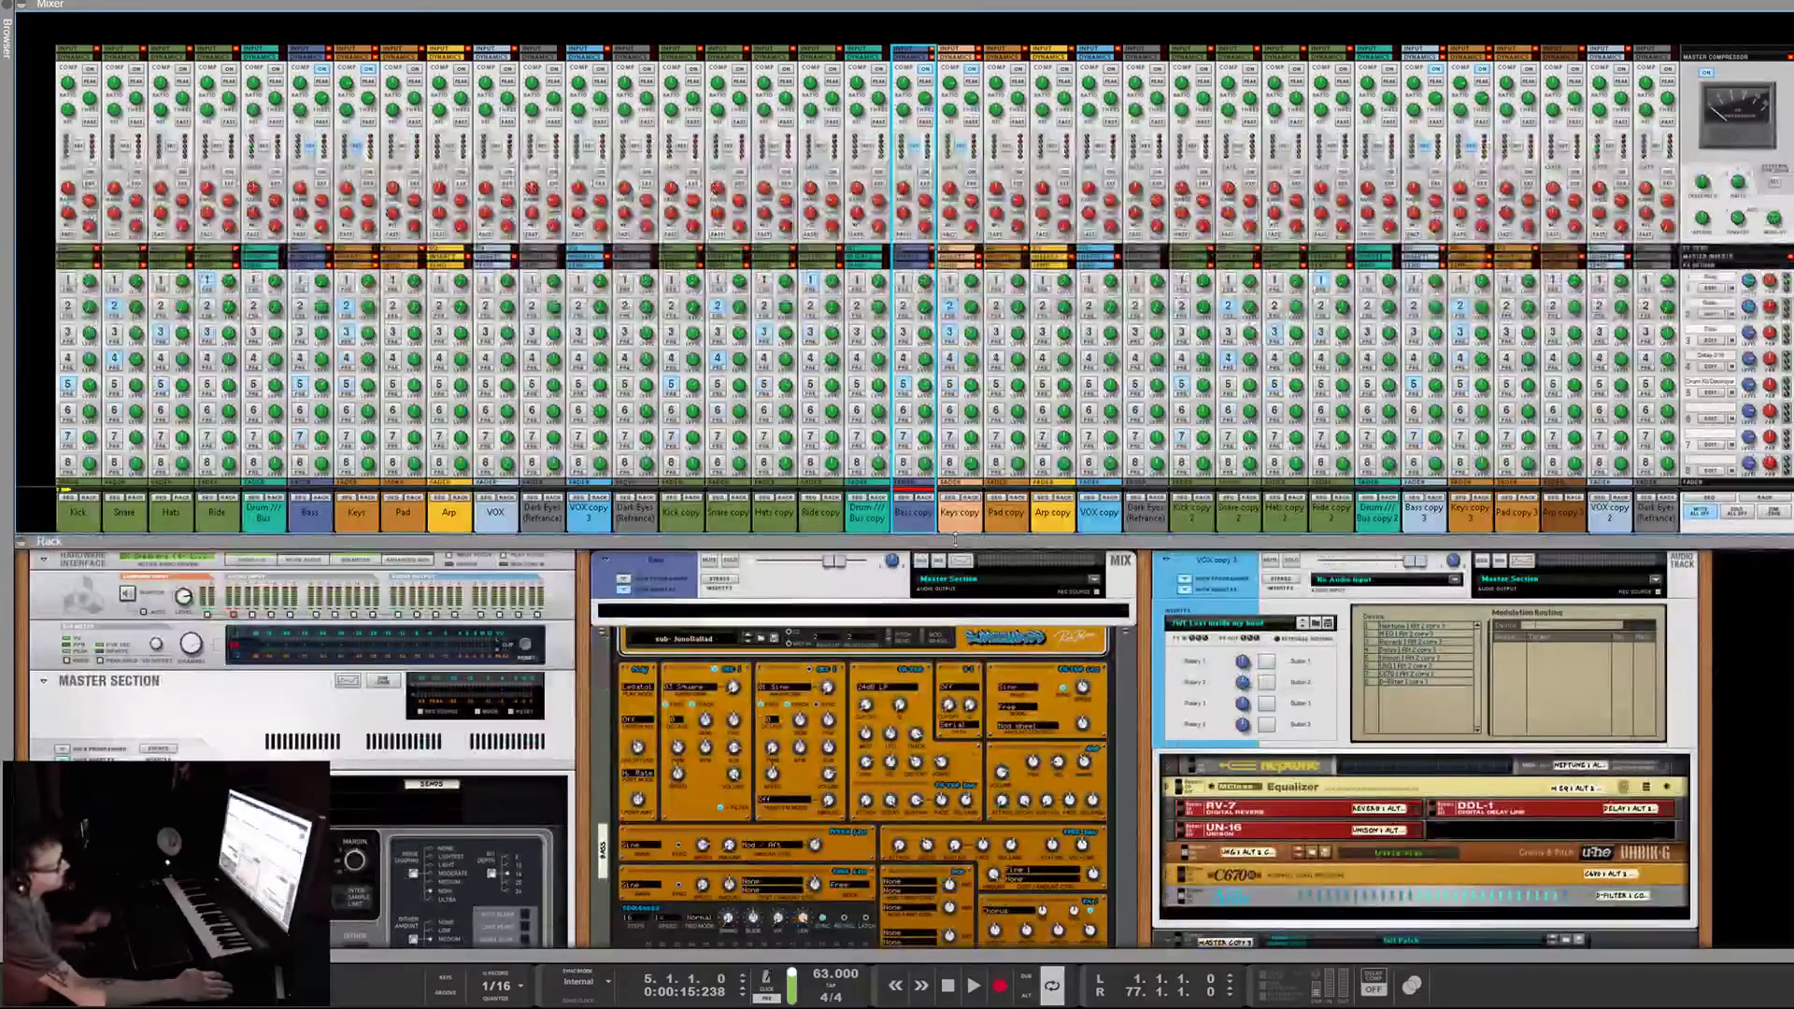
{"action": "left_click_drag", "start_coordinate": [142, 265], "coordinate": [142, 358]}
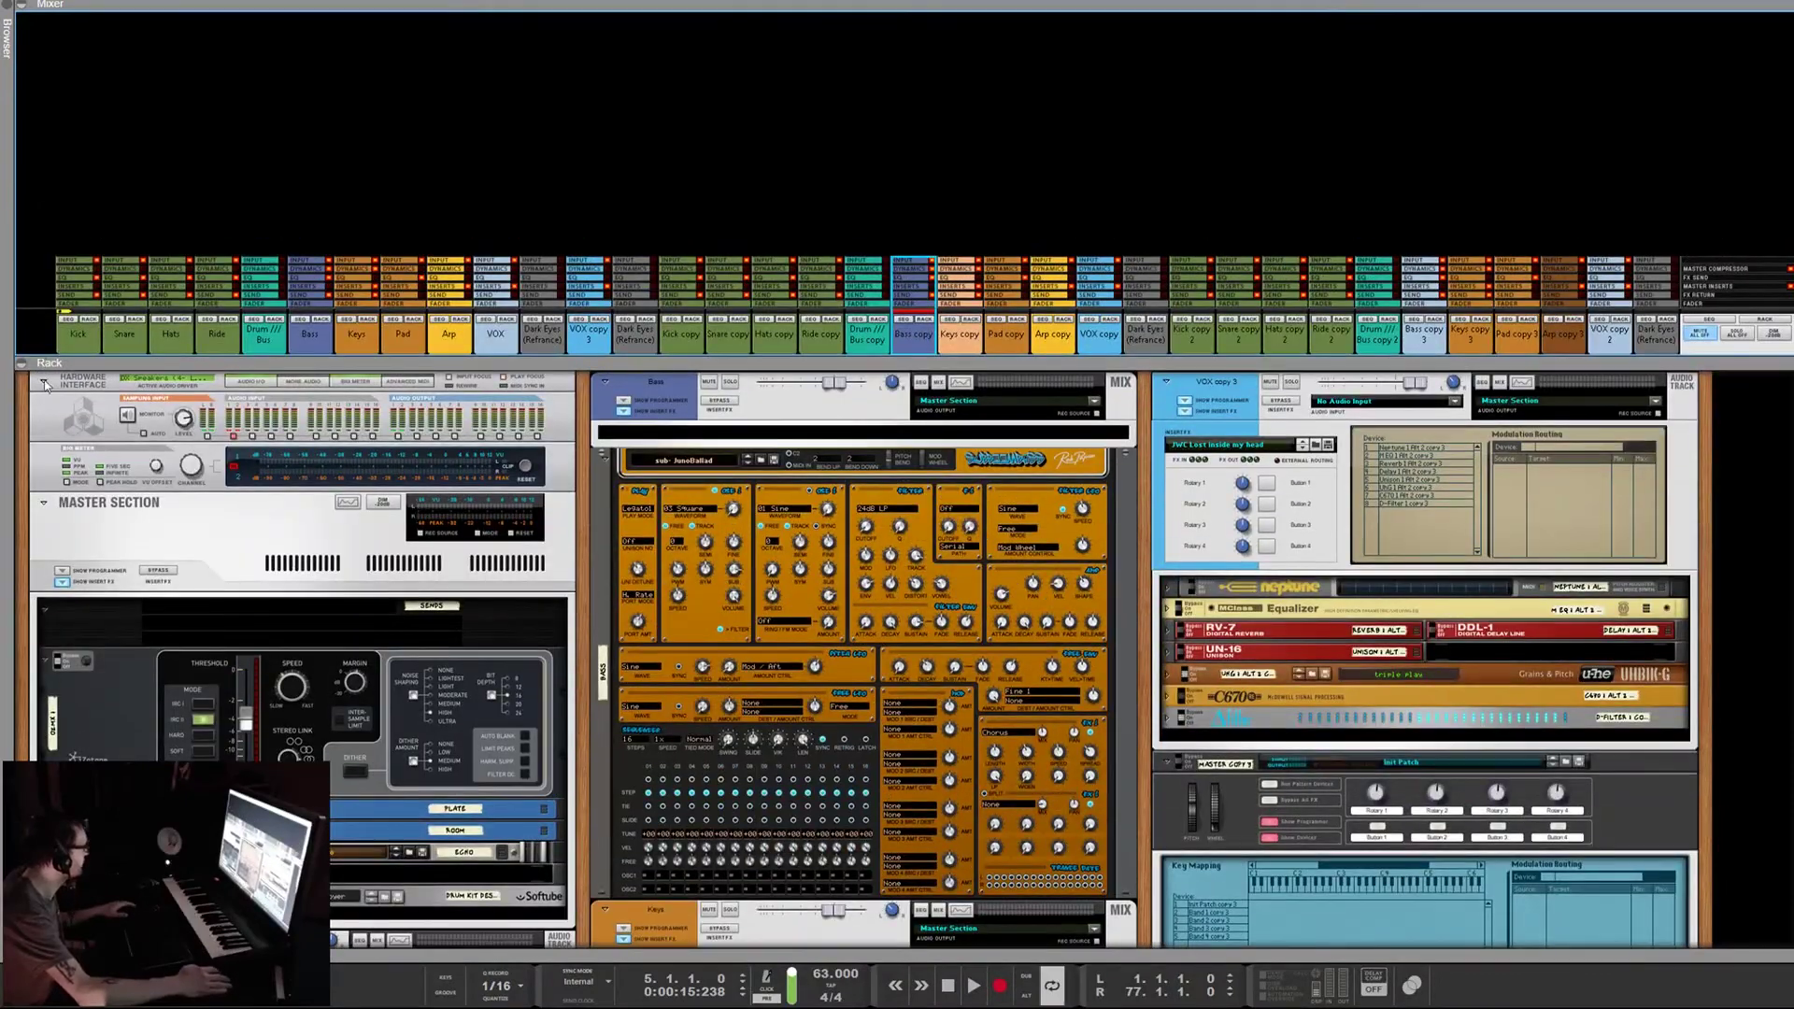
Fold all devices in each of the three rack columns below the mixer
{"action": "left_click", "coordinate": [44, 382]}
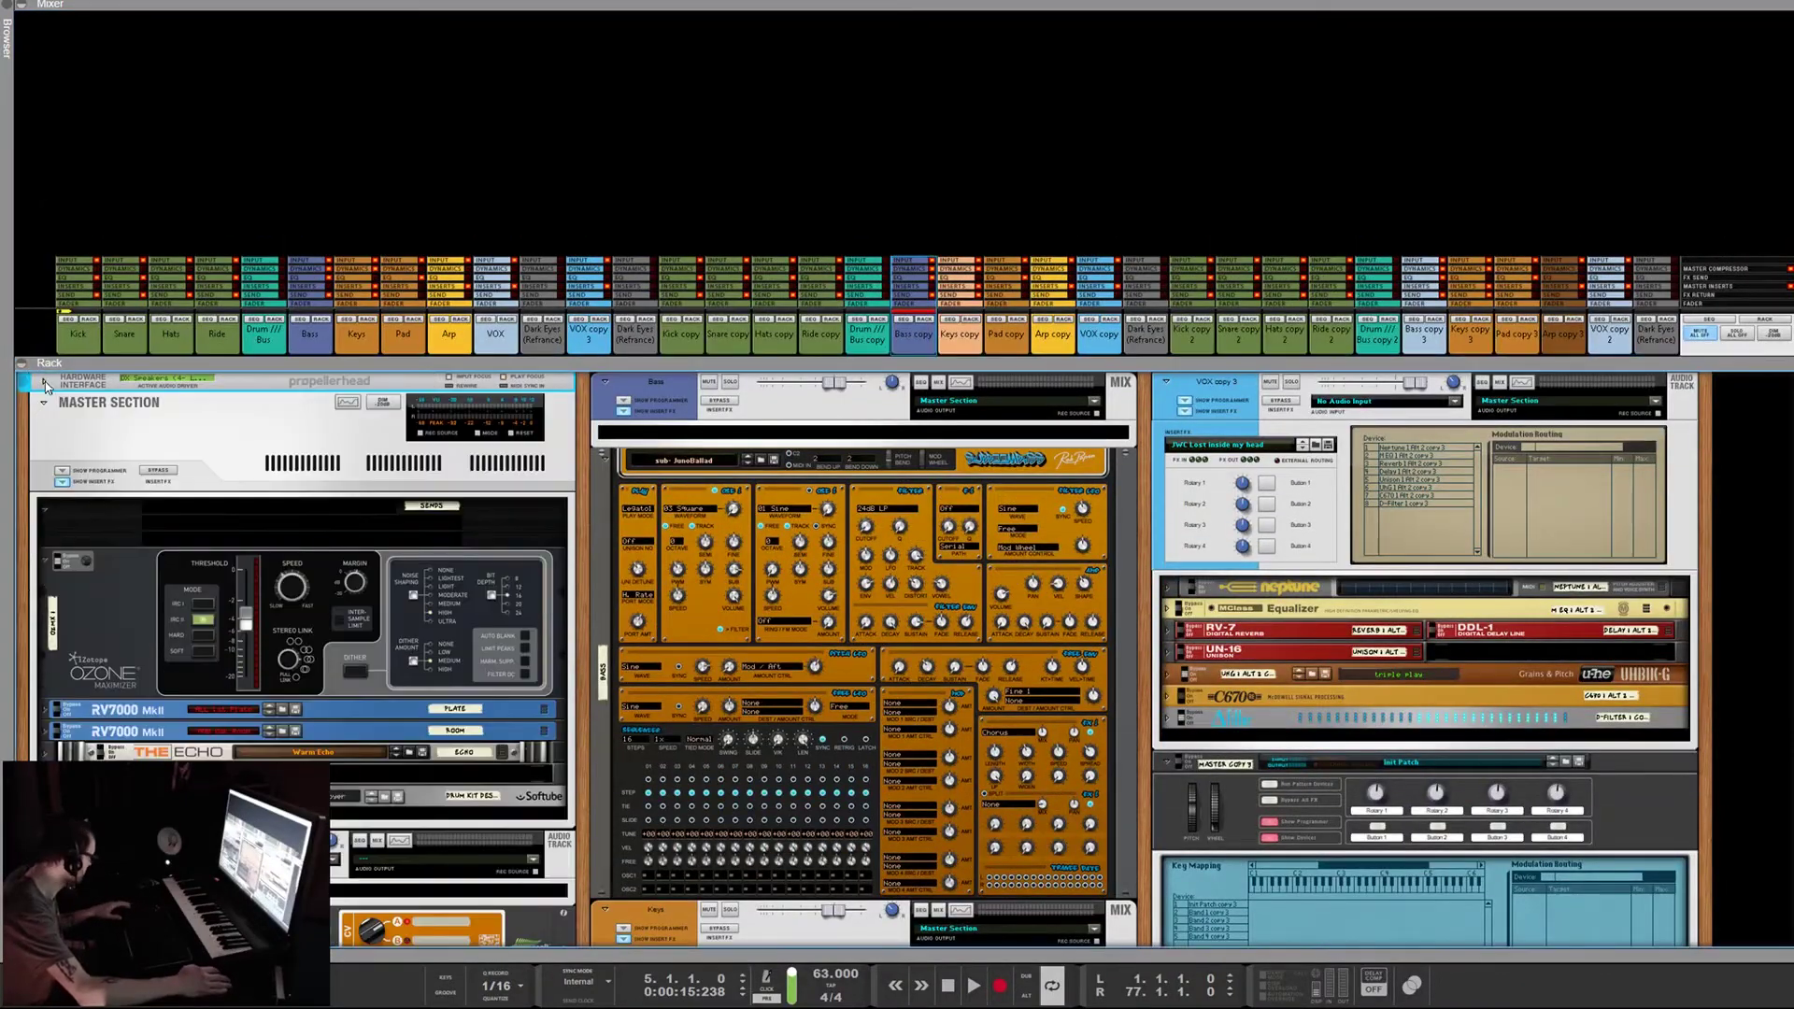
{"action": "left_click", "coordinate": [43, 382]}
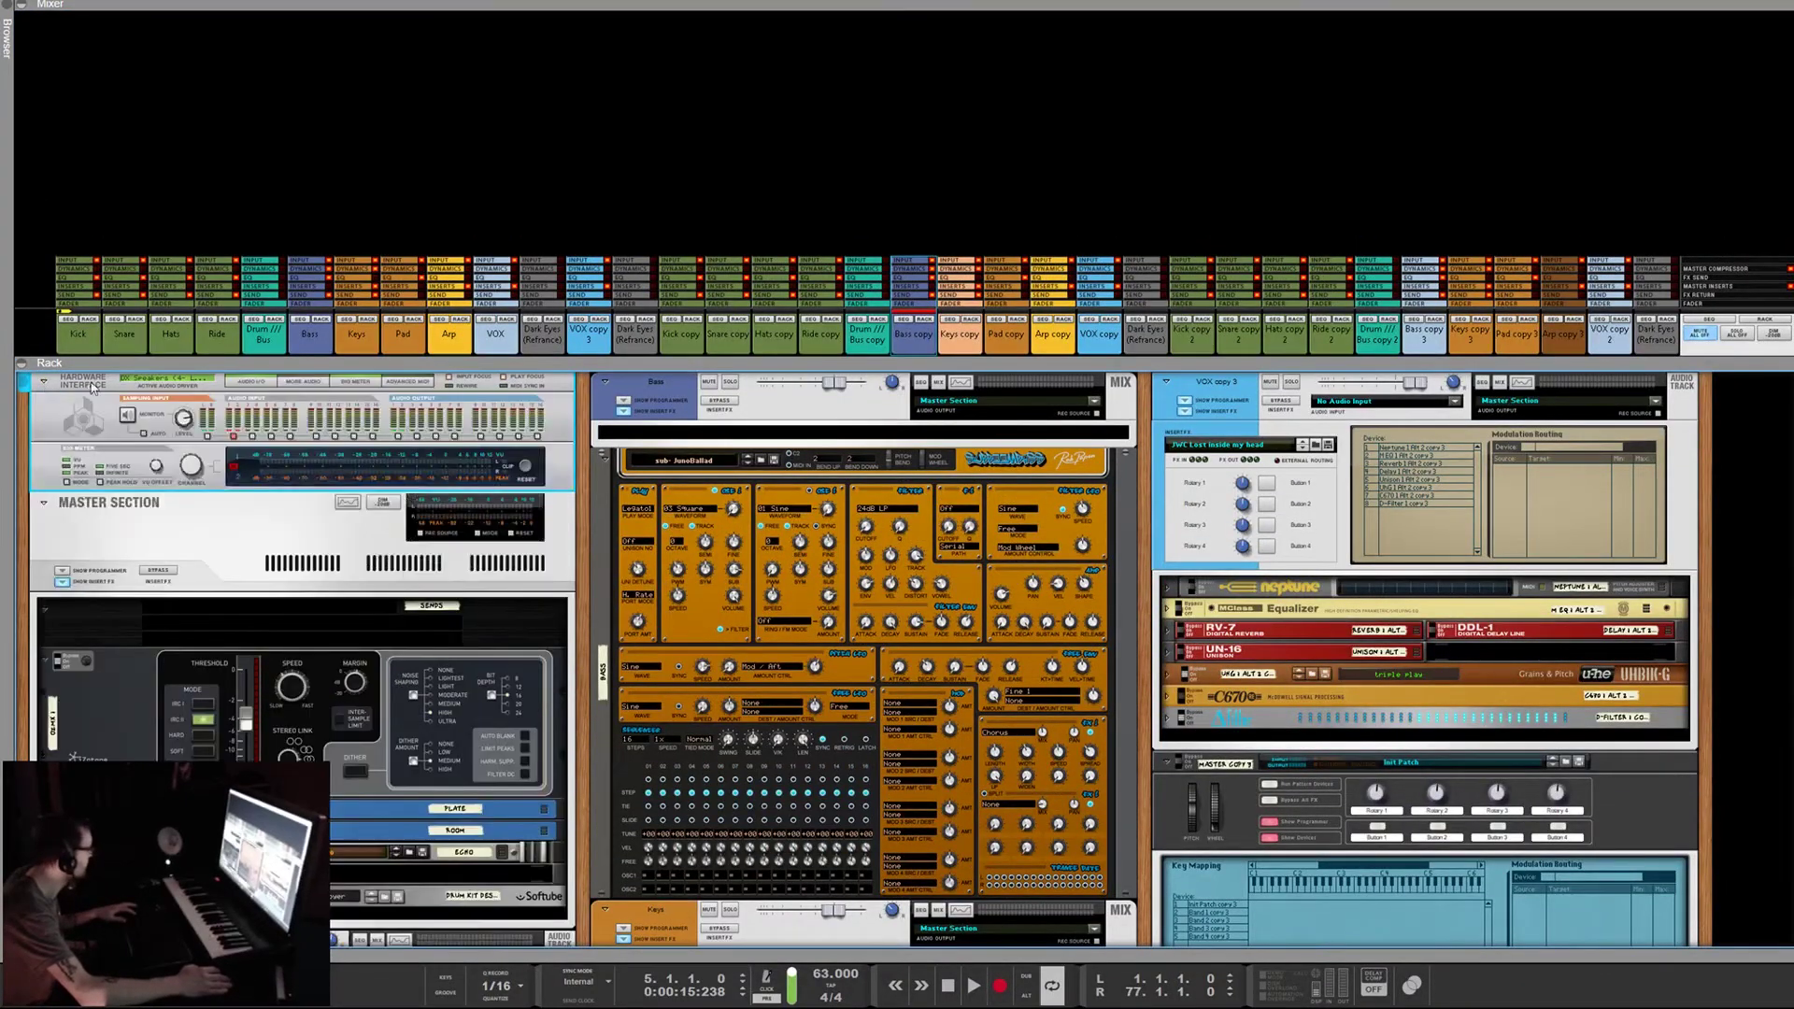
{"action": "left_click", "coordinate": [44, 382], "text": "alt"}
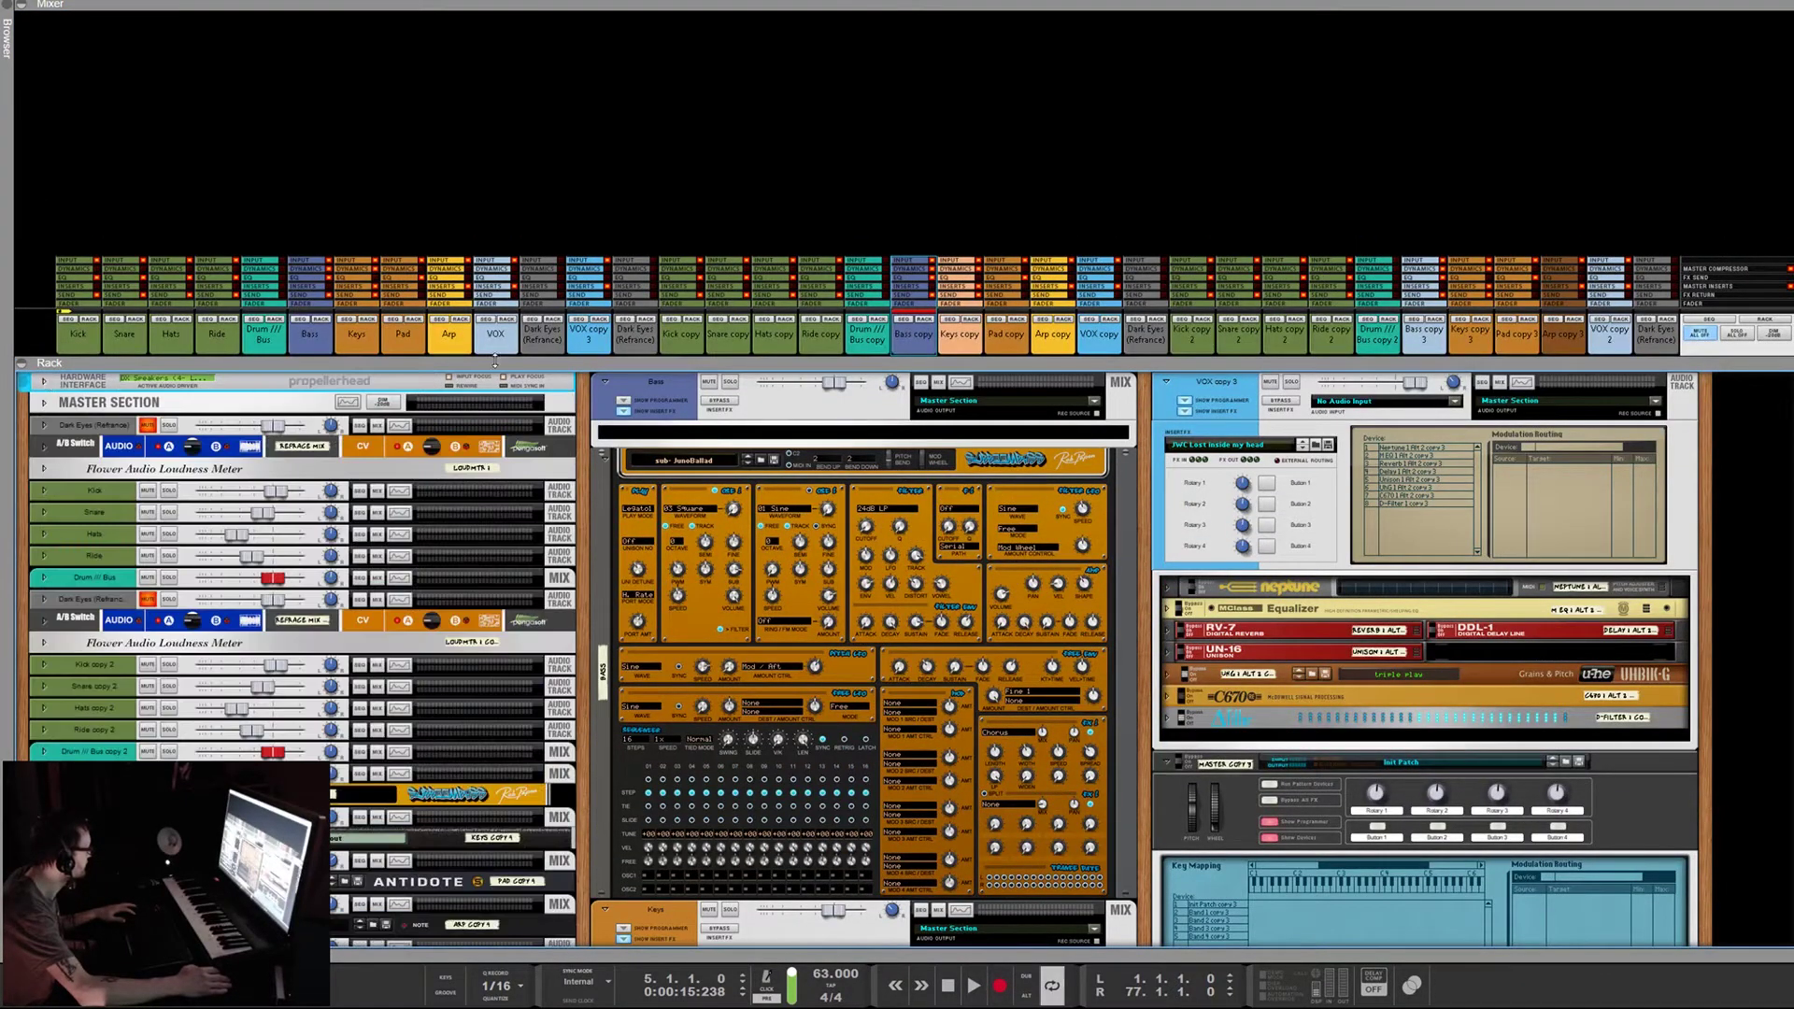
{"action": "left_click", "coordinate": [606, 387], "text": "alt"}
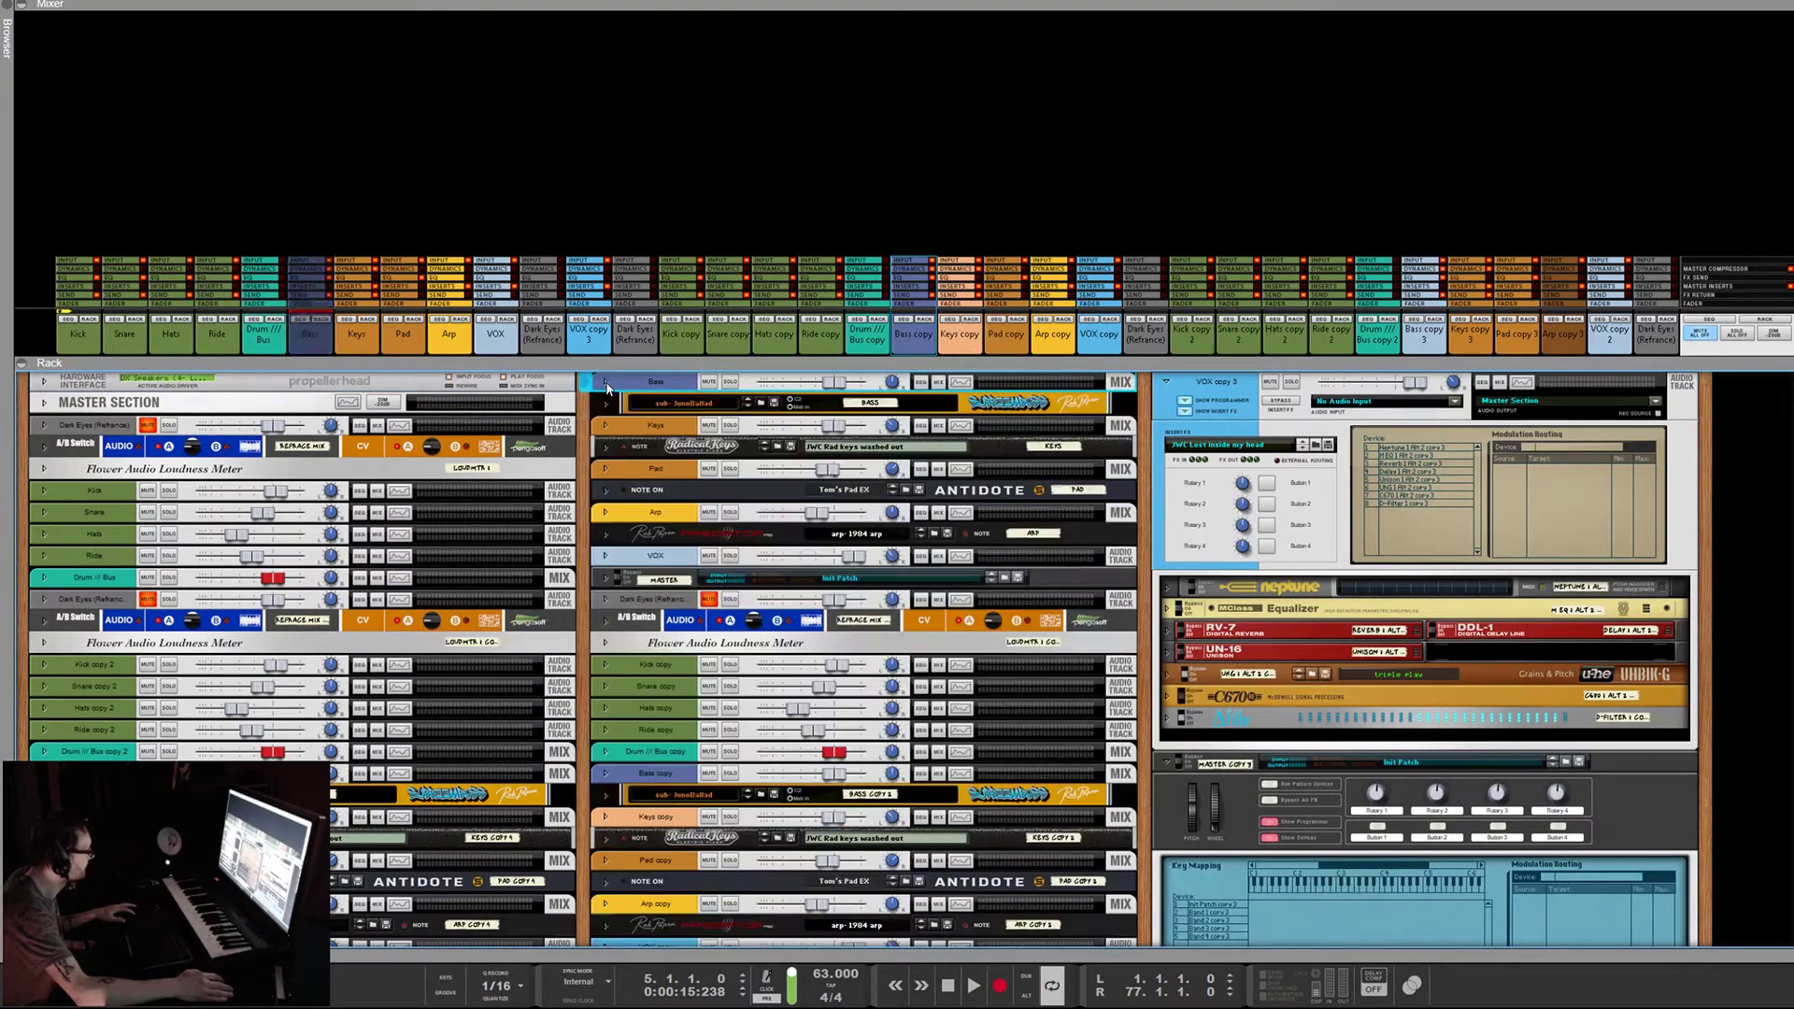
{"action": "left_click", "coordinate": [1166, 384], "text": "alt"}
Resize the areas to reveal first the full sequencer, then the rack and finally the mixer
{"action": "left_click_drag", "start_coordinate": [955, 951], "coordinate": [887, 23]}
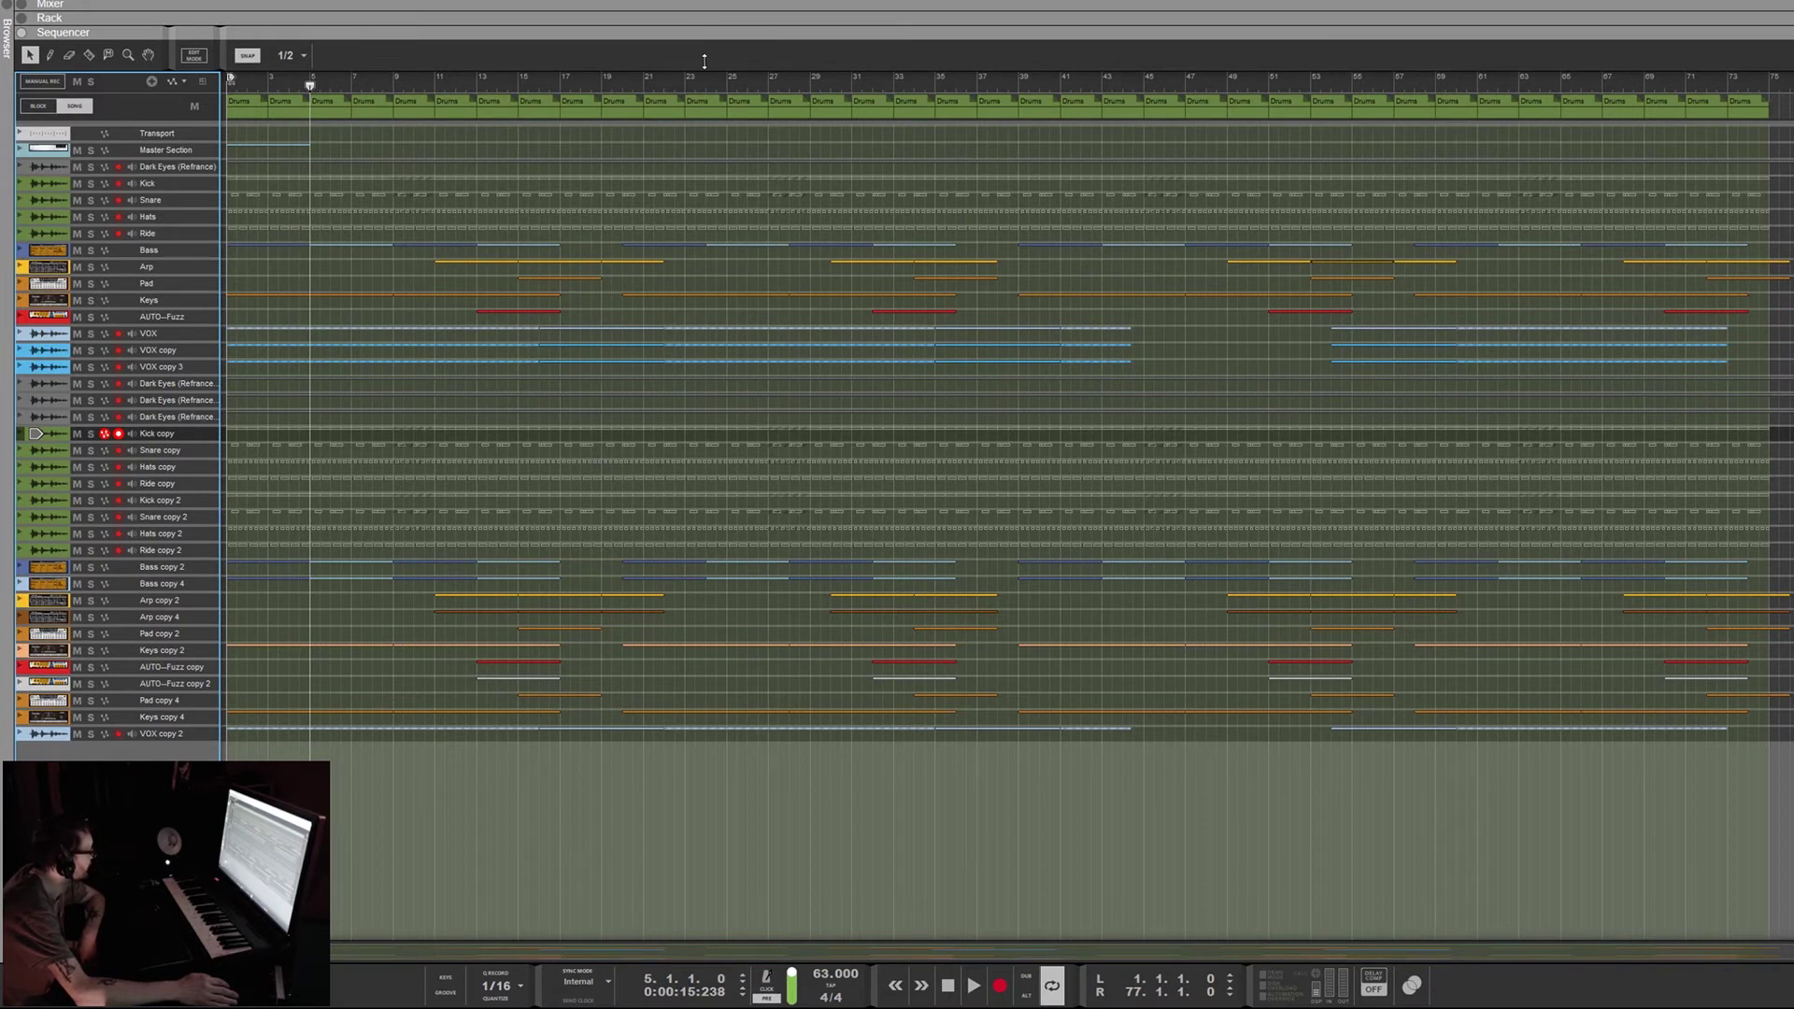
{"action": "left_click_drag", "start_coordinate": [704, 34], "coordinate": [759, 1002]}
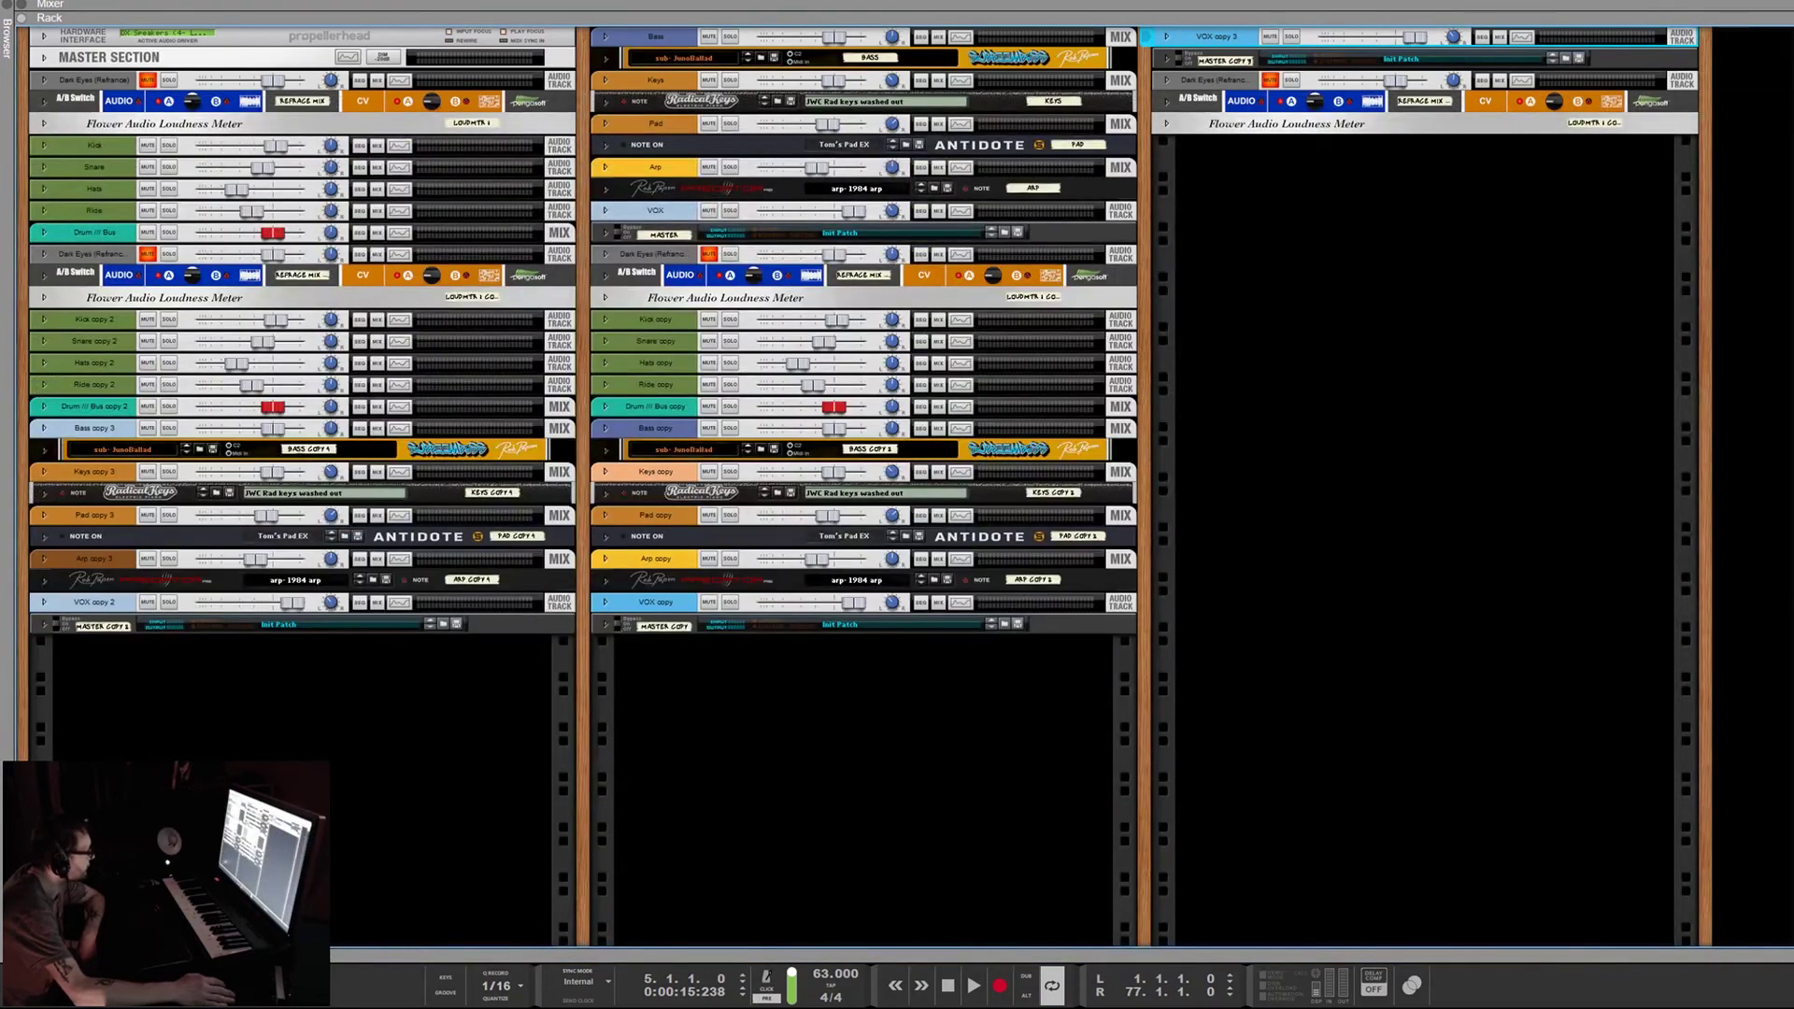
{"action": "left_click_drag", "start_coordinate": [791, 18], "coordinate": [822, 990]}
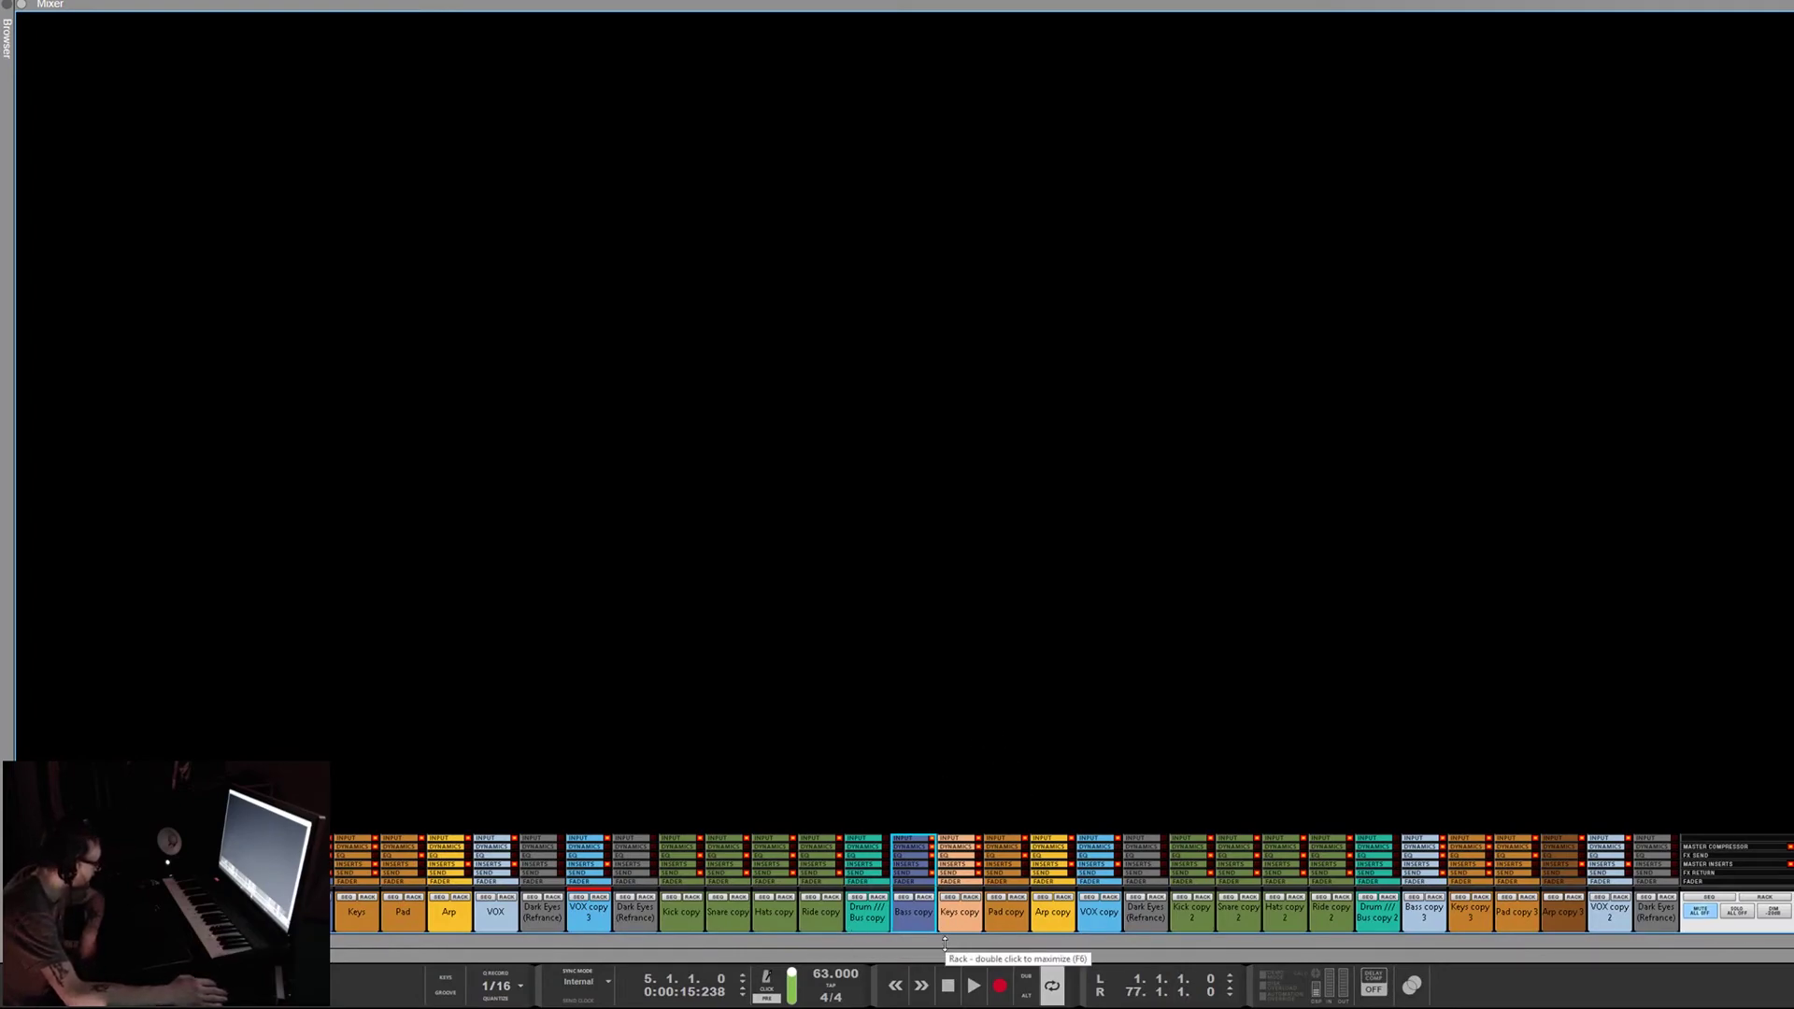
Pull the rack up beneath the mixer to share the view, and return to the full-size sequencer
{"action": "left_click_drag", "start_coordinate": [944, 944], "coordinate": [934, 308]}
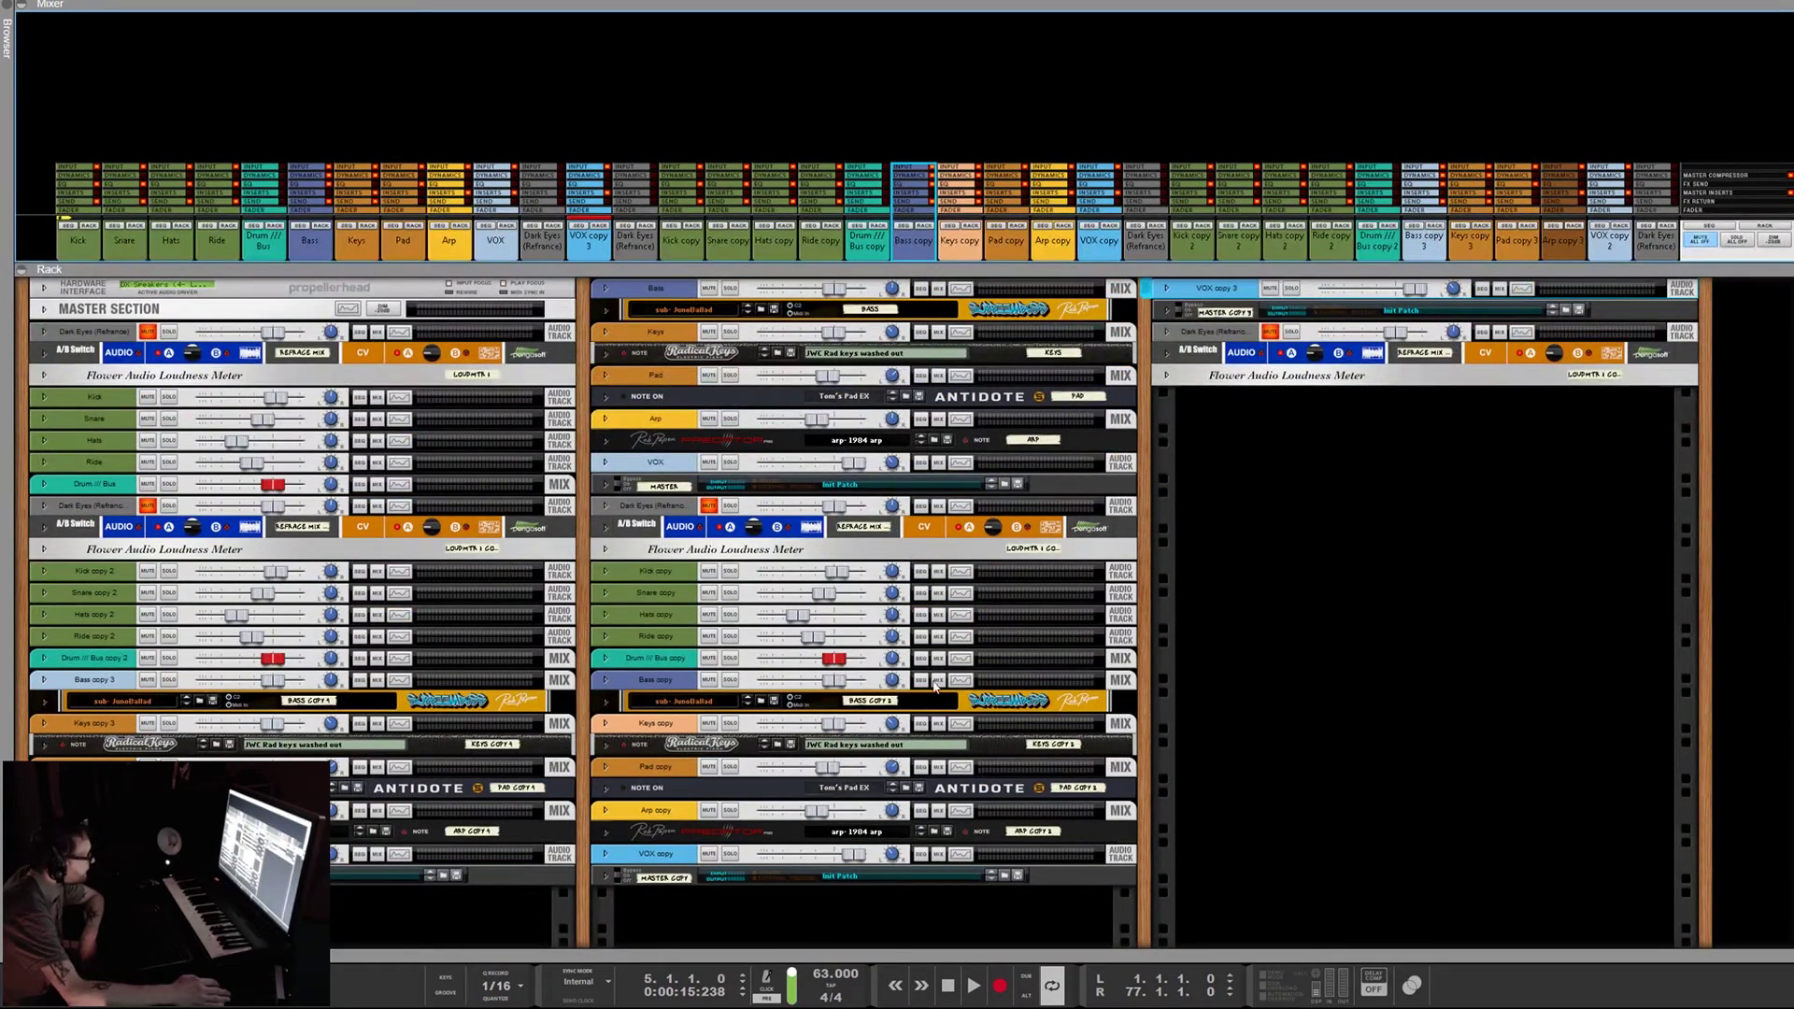
{"action": "left_click_drag", "start_coordinate": [912, 953], "coordinate": [919, 348]}
{"action": "key", "text": "F7"}
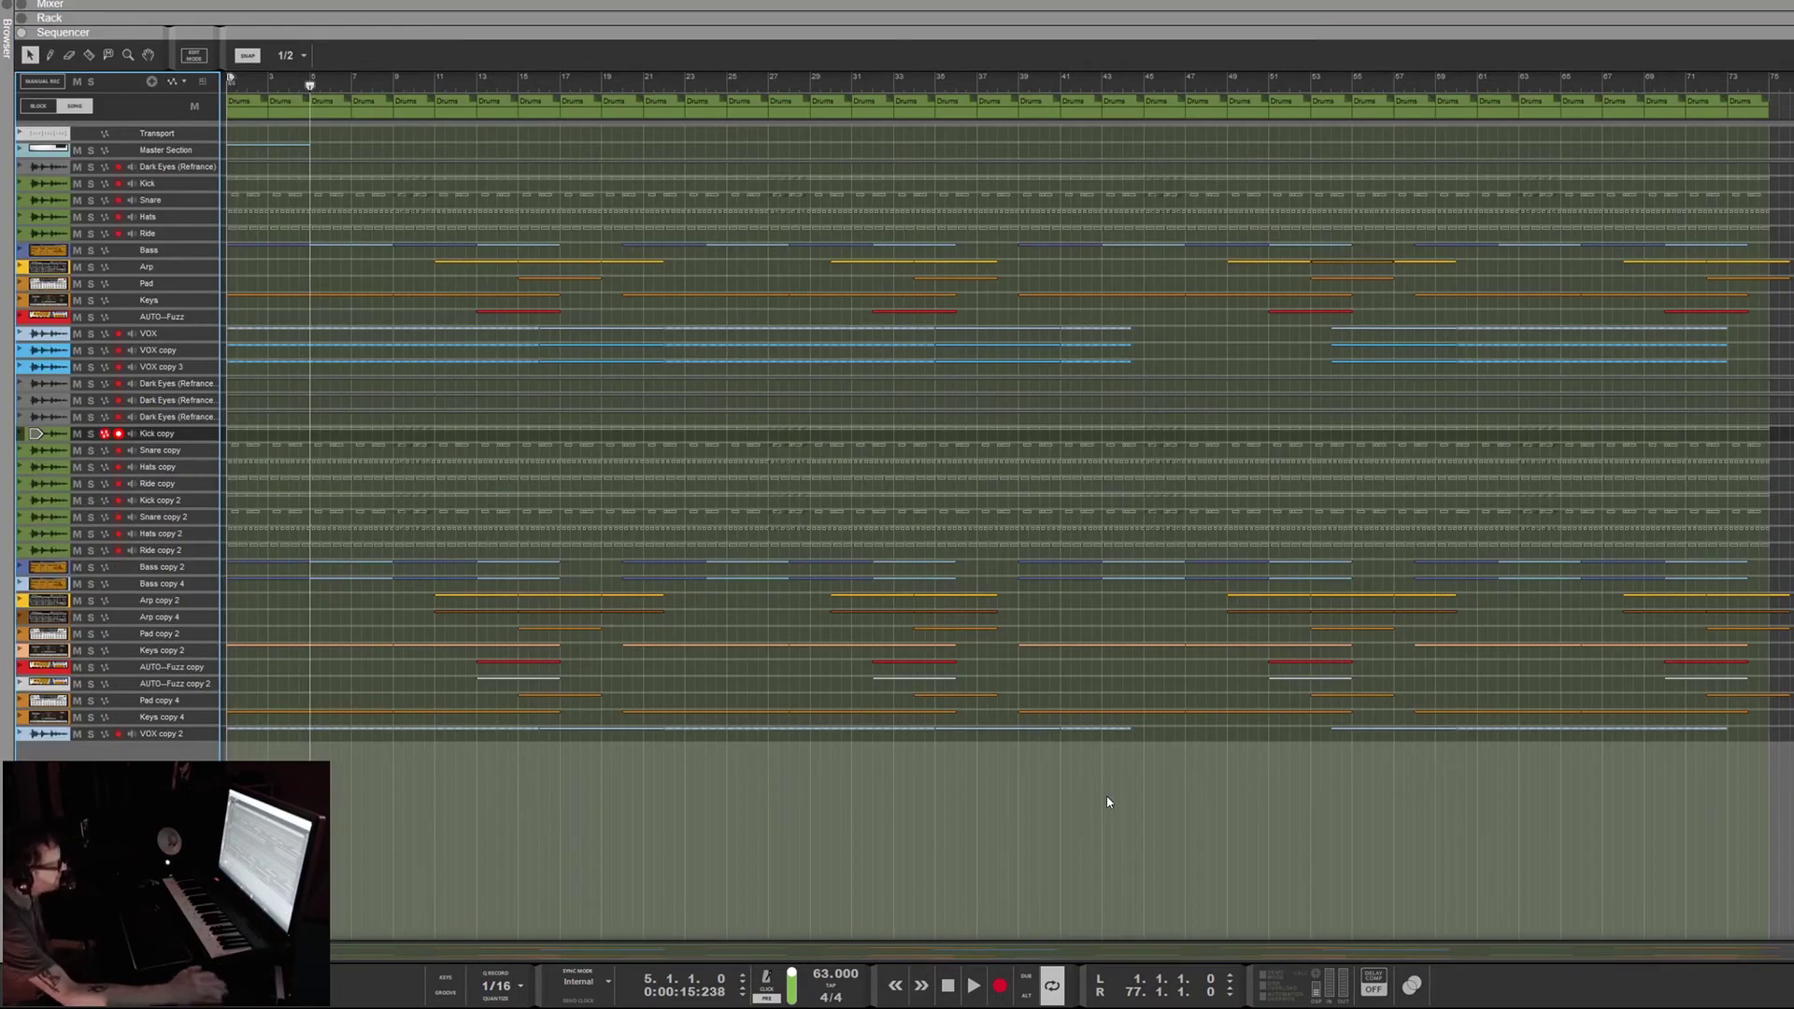